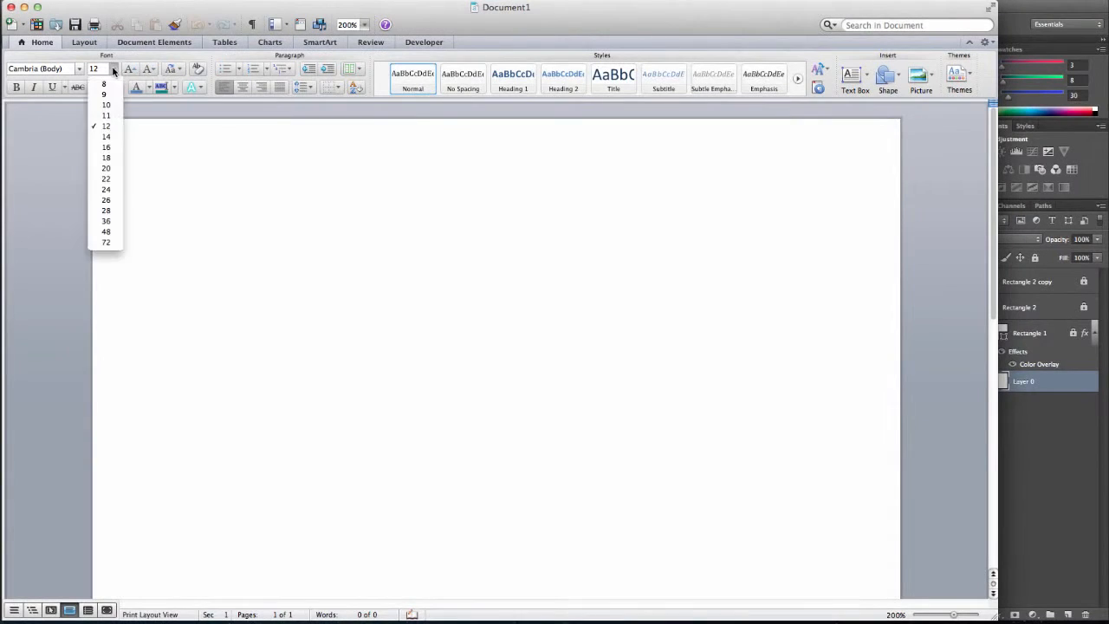
Set the font size to 22 pt and type the lines Ready, Aim and Fire on separate lines.
click(118, 178)
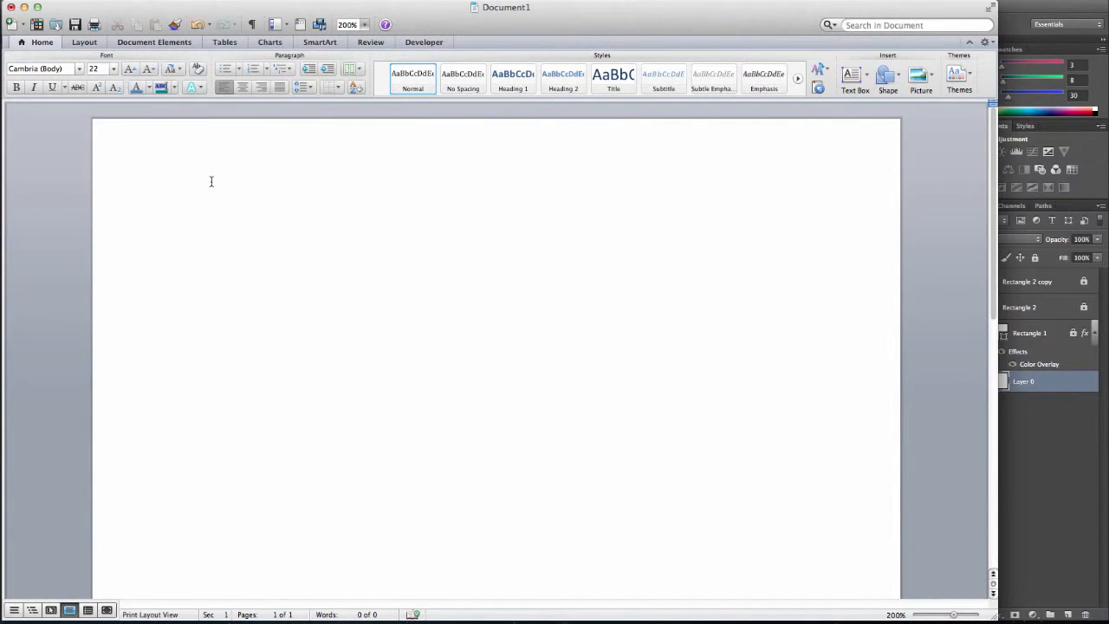
text(Ready  )
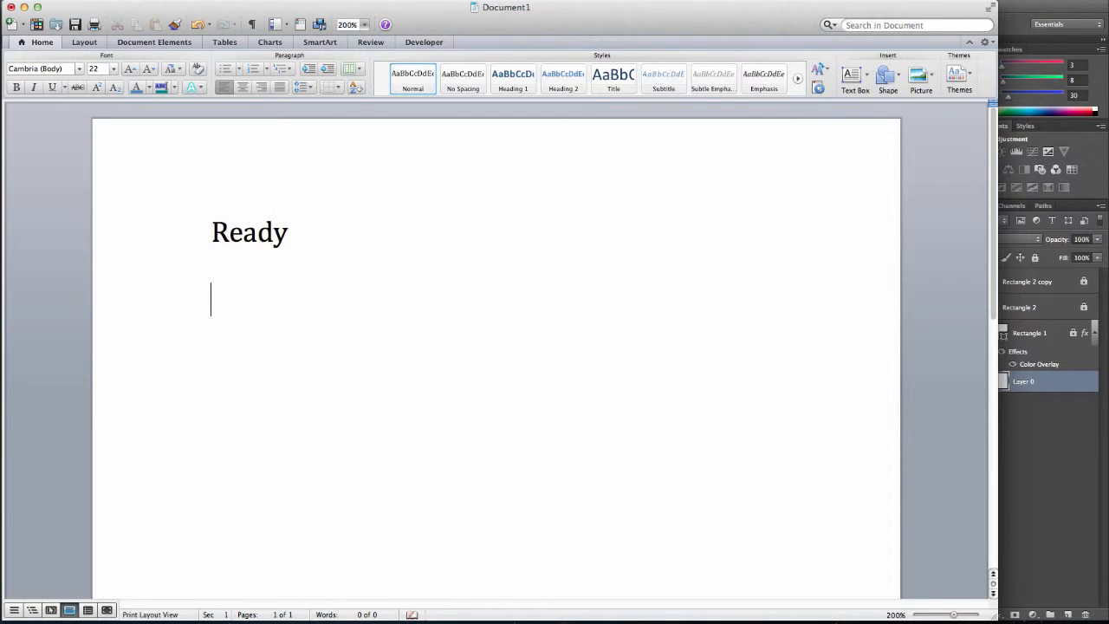
text(AIM)
key(BackSpace)
key(BackSpace)
key(BackSpace)
text(Aim )
text(F)
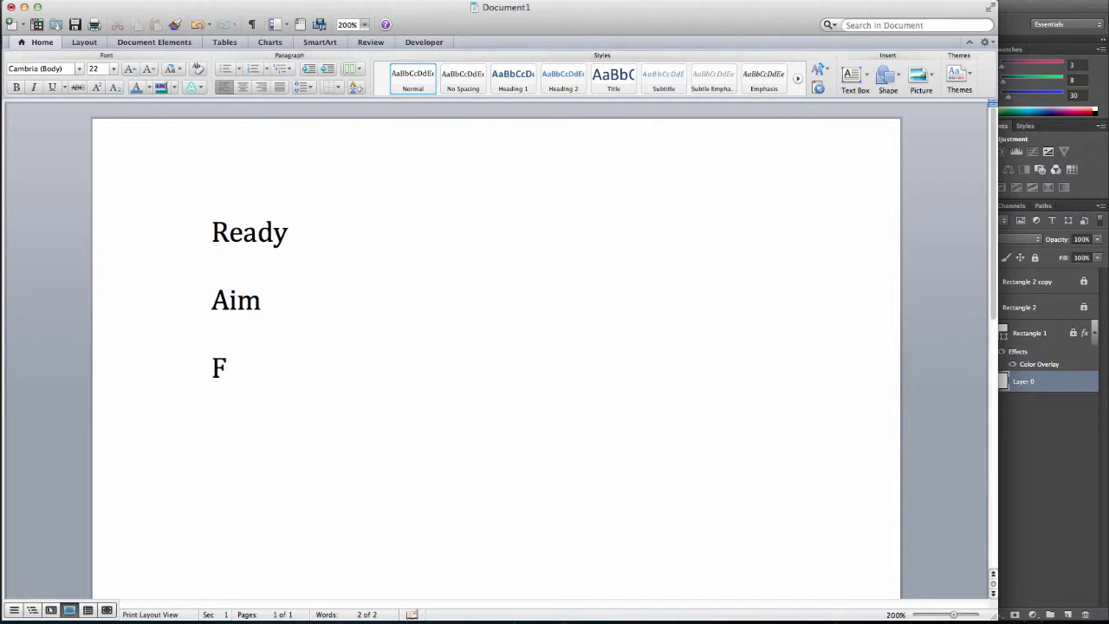
text(ire)
Replace all the text with the heading Wireframe.
drag(274, 365, 191, 218)
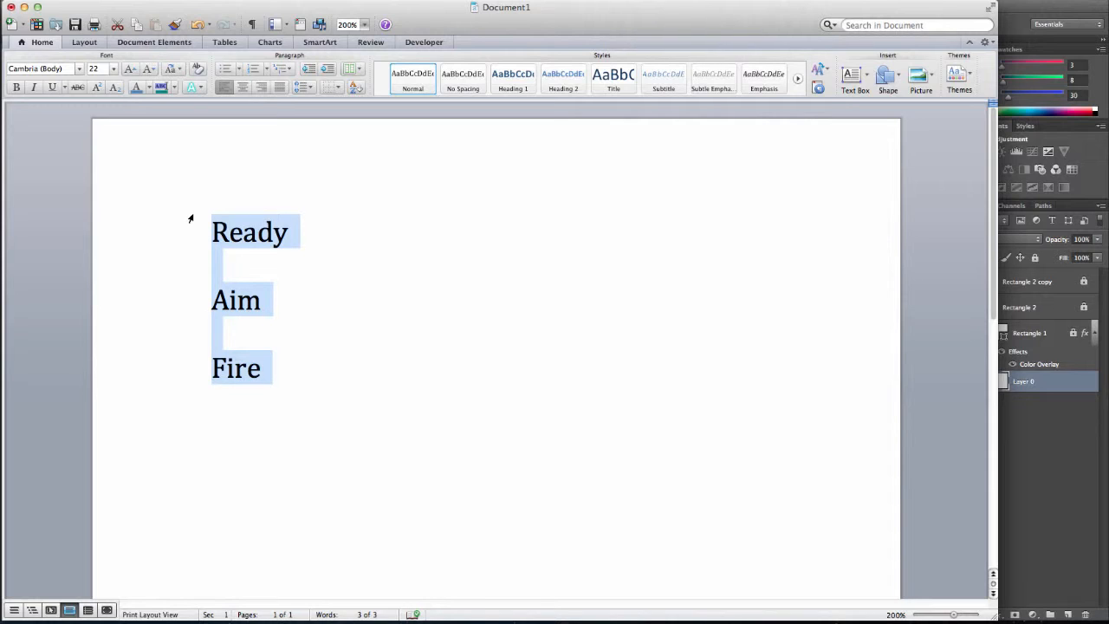
text(wirefr)
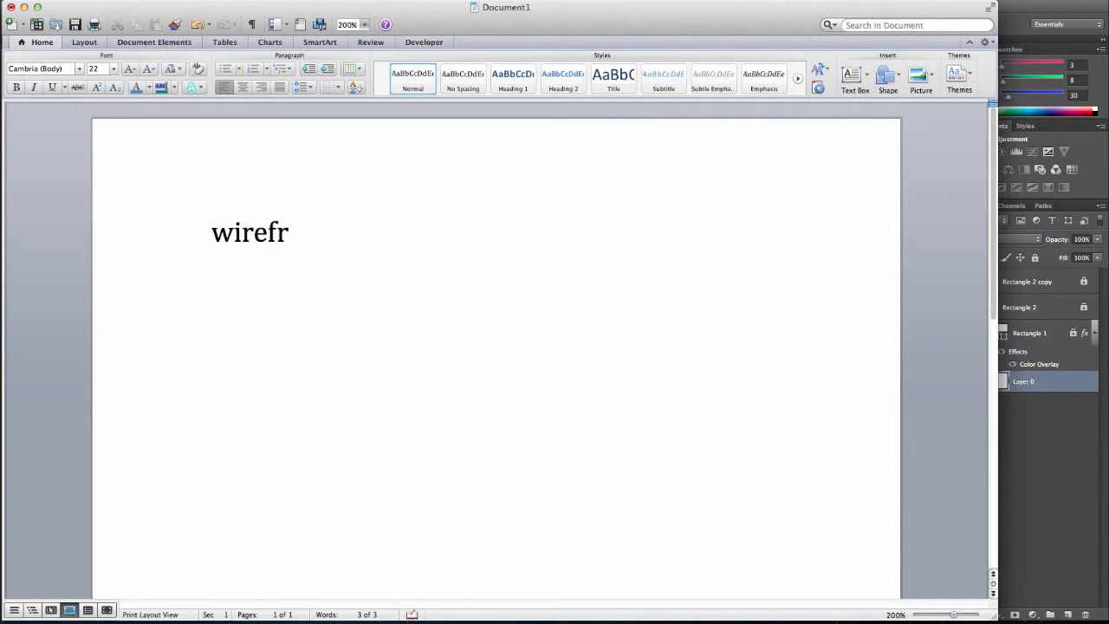
text(ame)
key(Return)
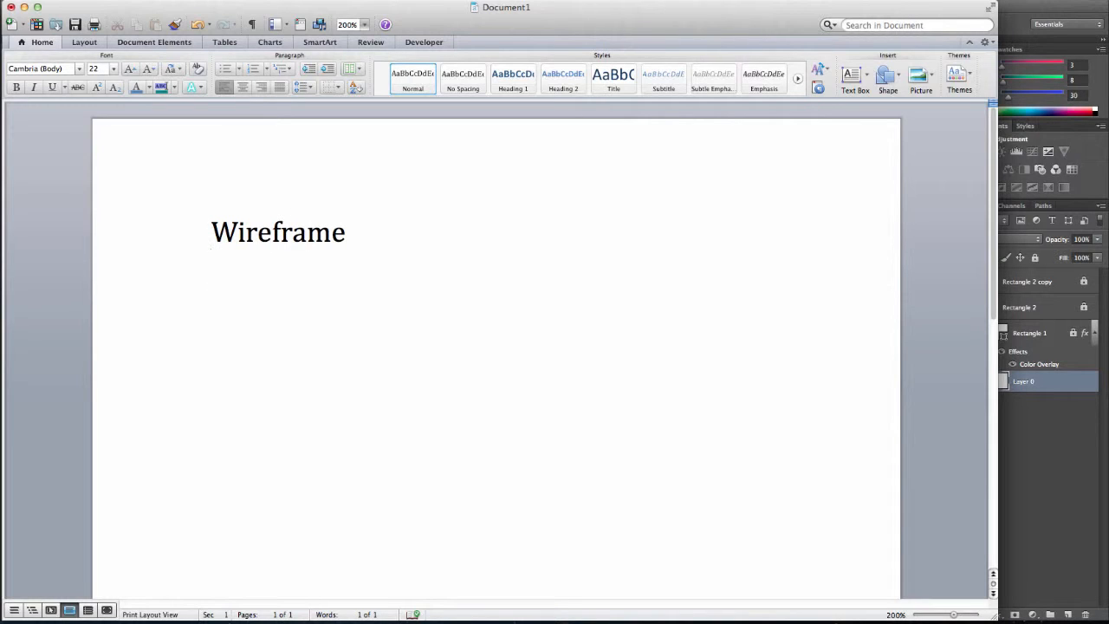
Add Storyboard with indented sub-items Colors and Graphics beneath it.
text(Story)
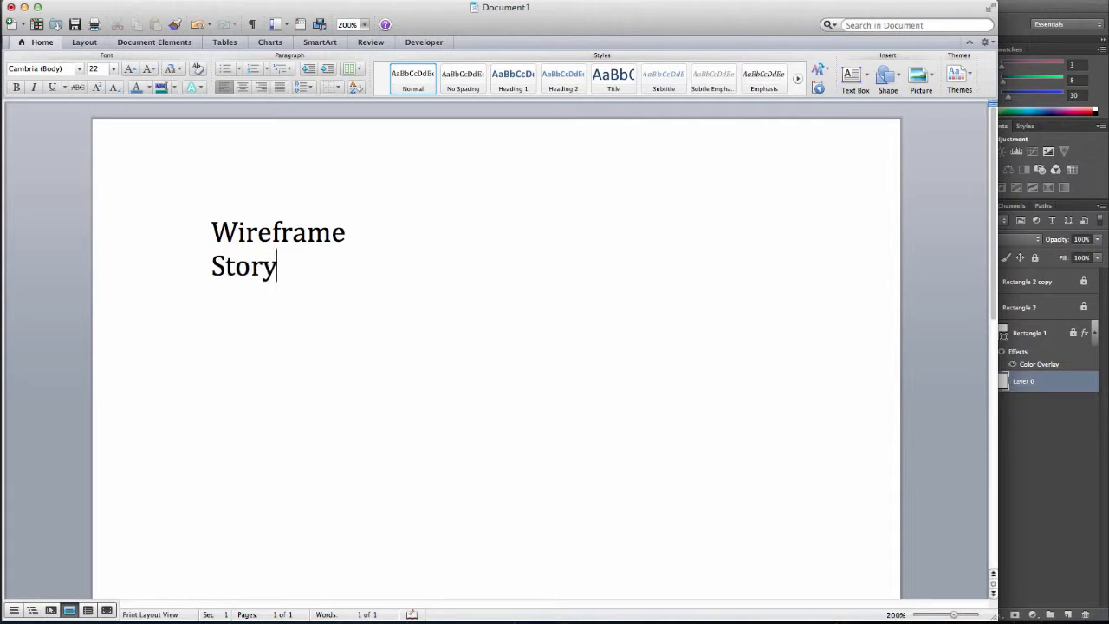
text(board)
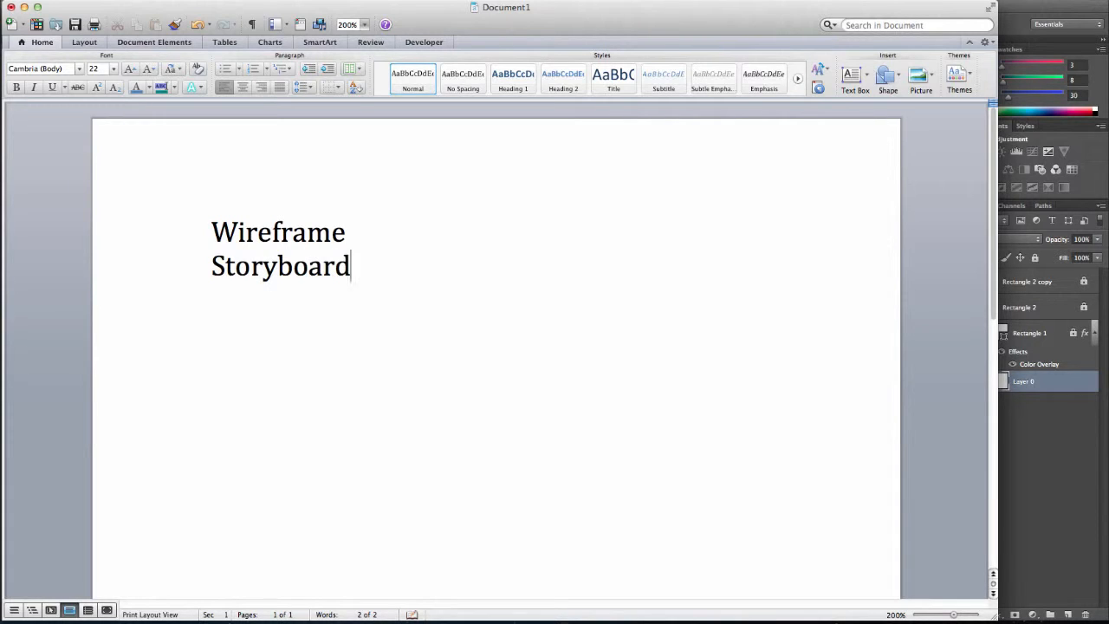
key(Tab)
text(colors)
key(Tab)
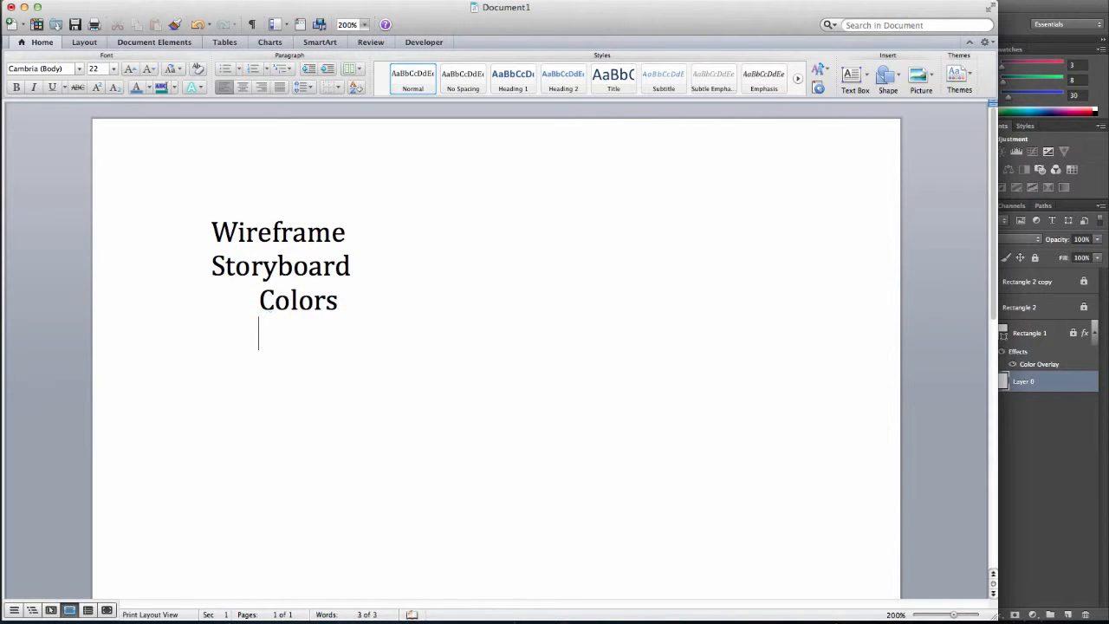
text(graphics)
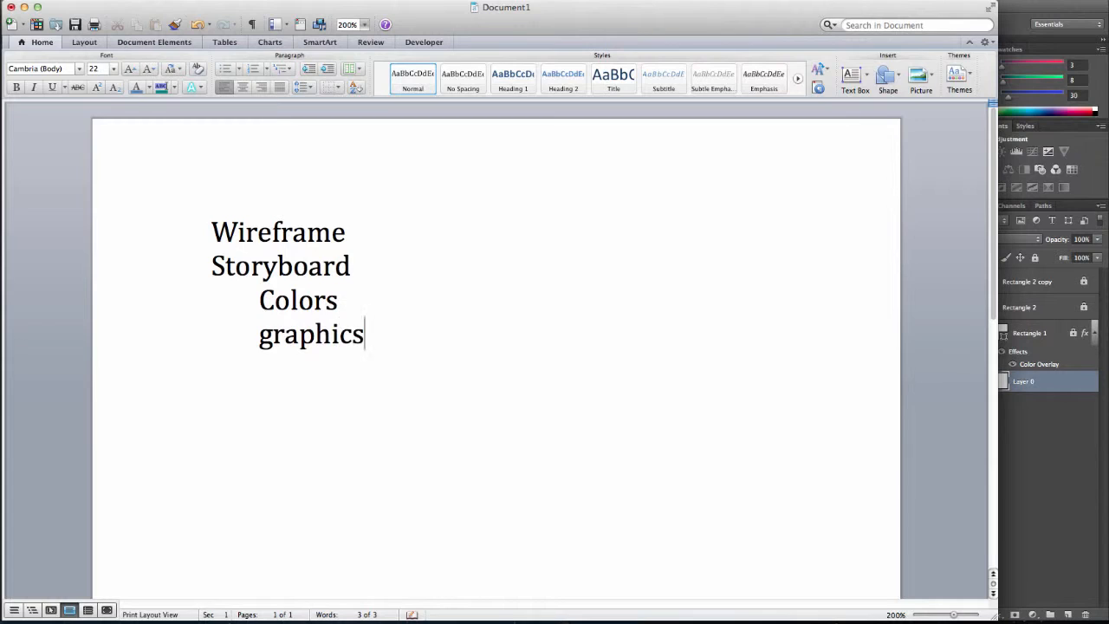
key(Return)
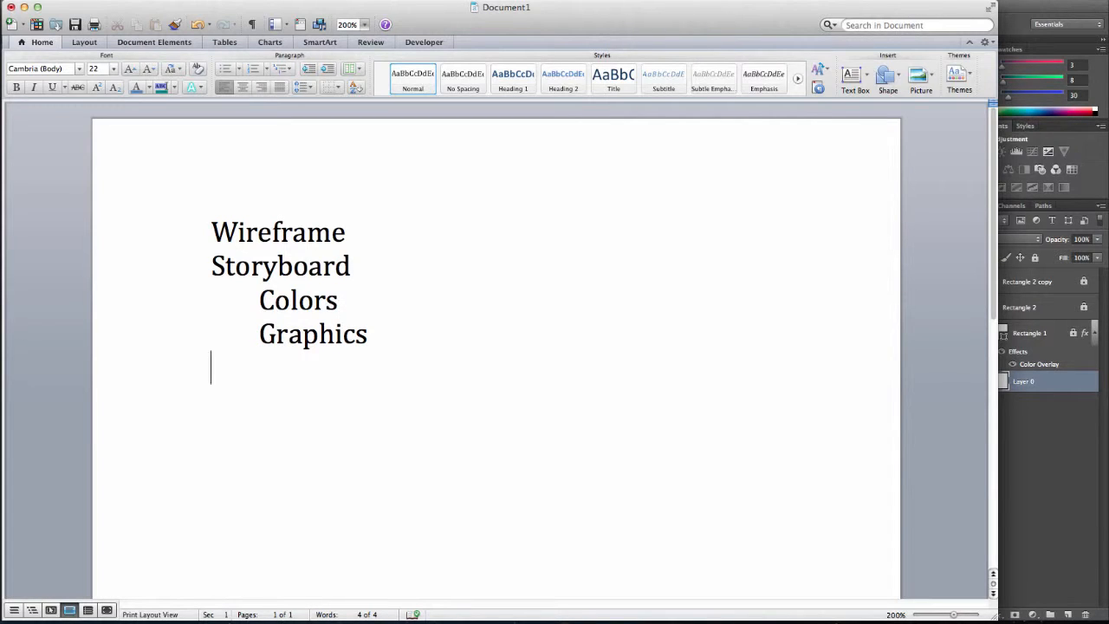
Add Assets with indented sub-items Images and Copy(text) beneath it.
text(Assets)
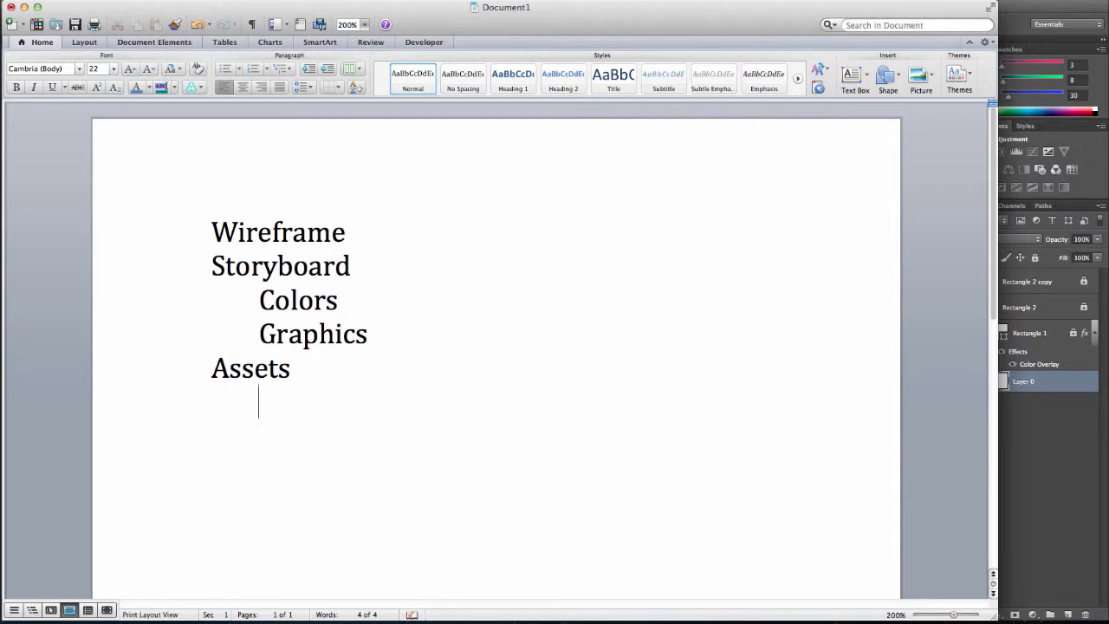
text(images)
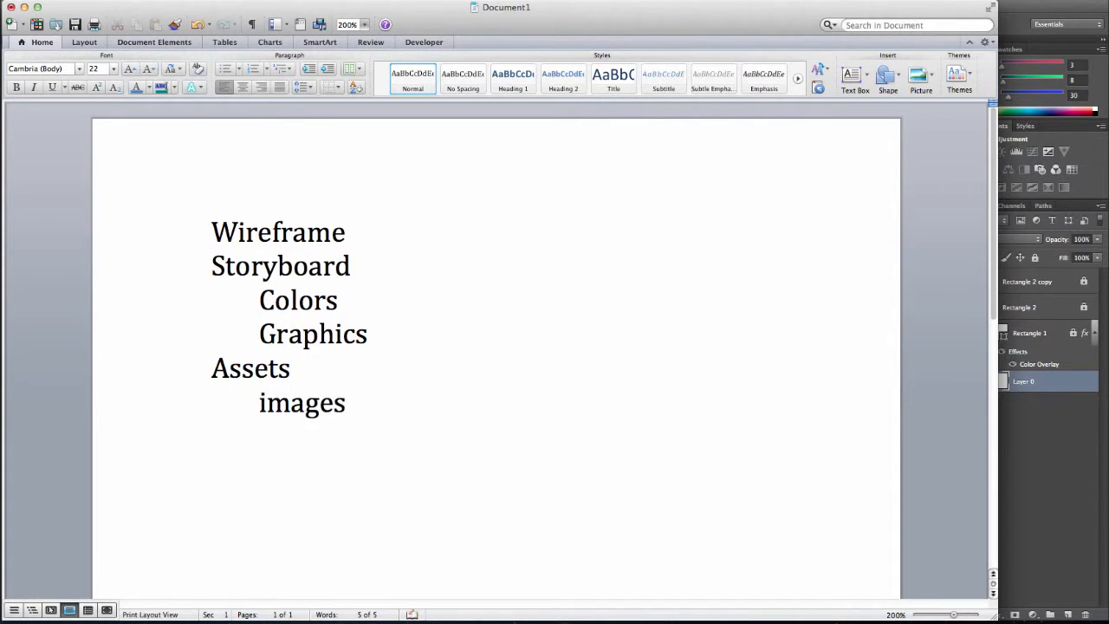
key(Return)
text(c)
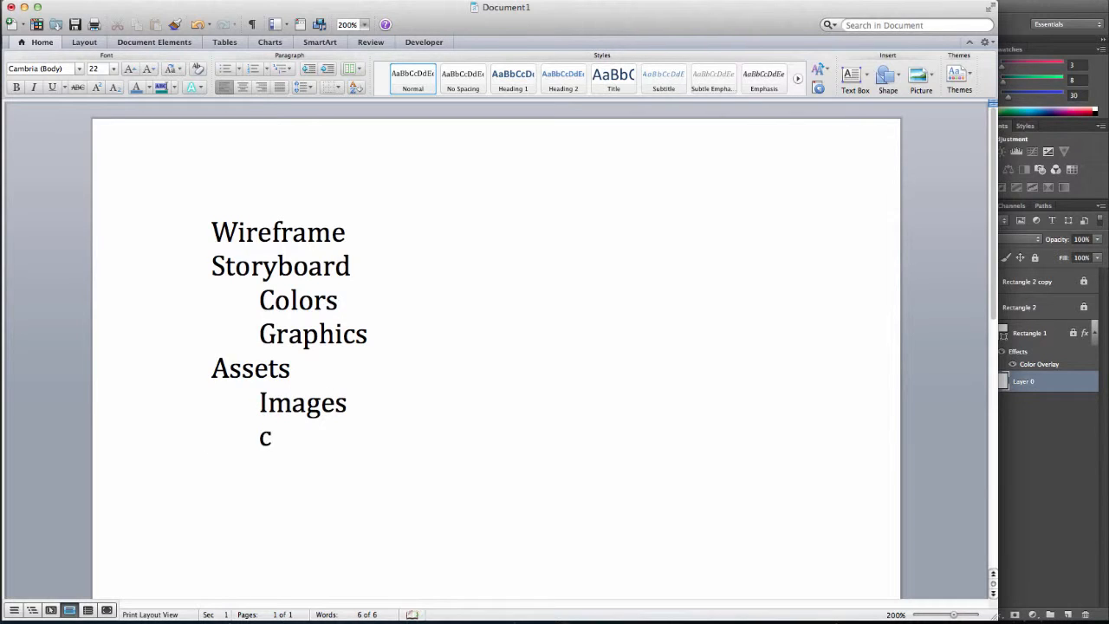
text(opy(text))
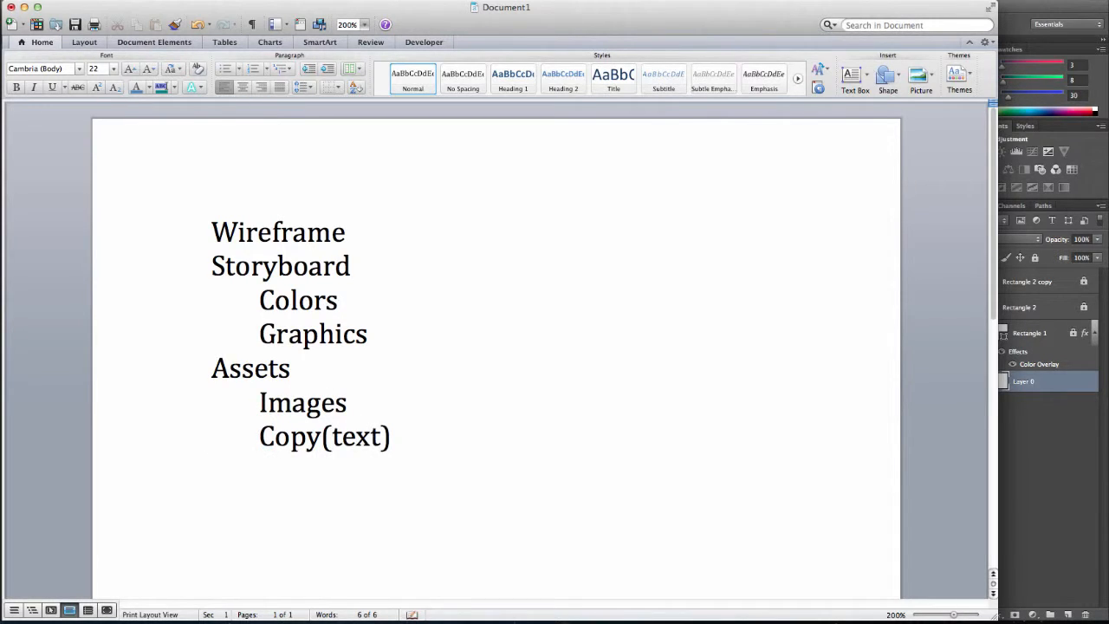
Add the final outline line Create Page.
key(Return)
text(Create)
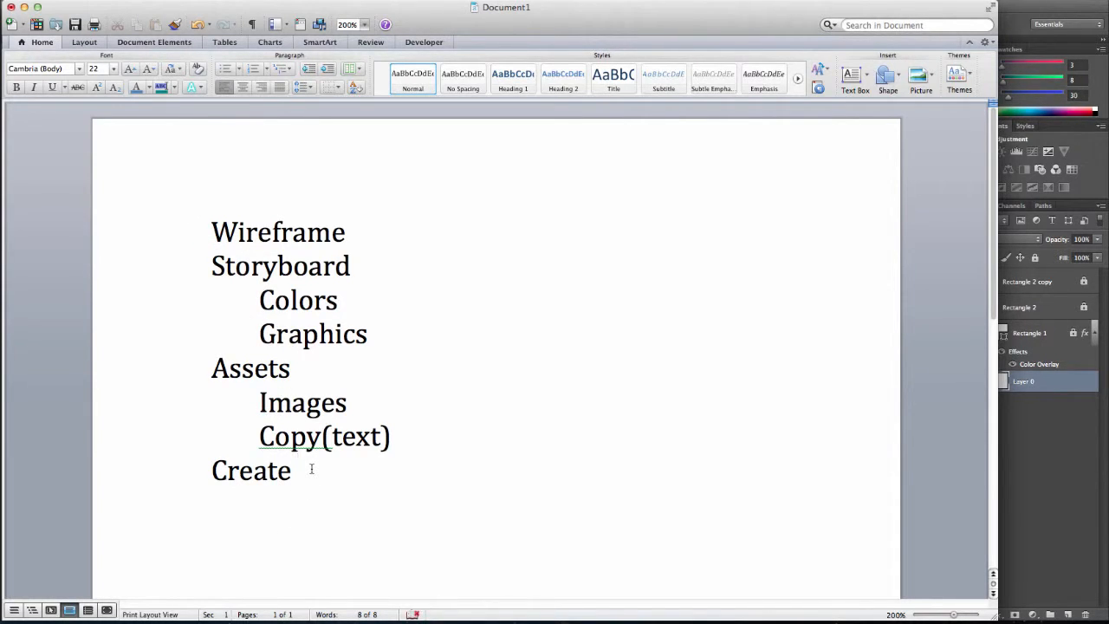
text(Page)
Switch to Photoshop and close the open widgets document.
click(1048, 445)
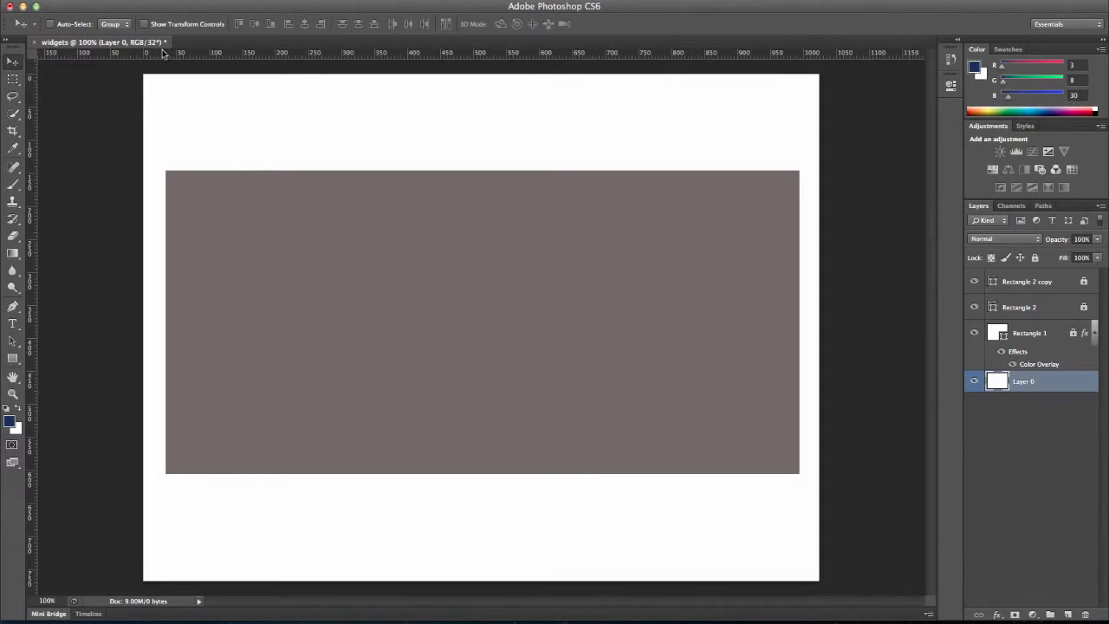
click(34, 43)
click(516, 214)
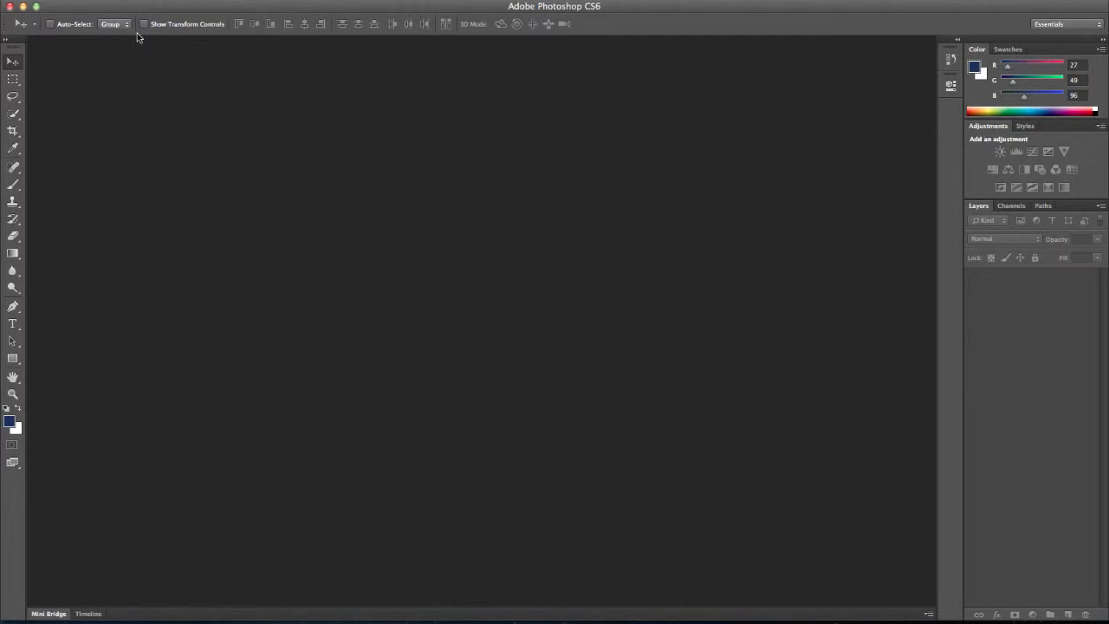
Create a new 1024 x 768 pixel document named widgets.
click(115, 0)
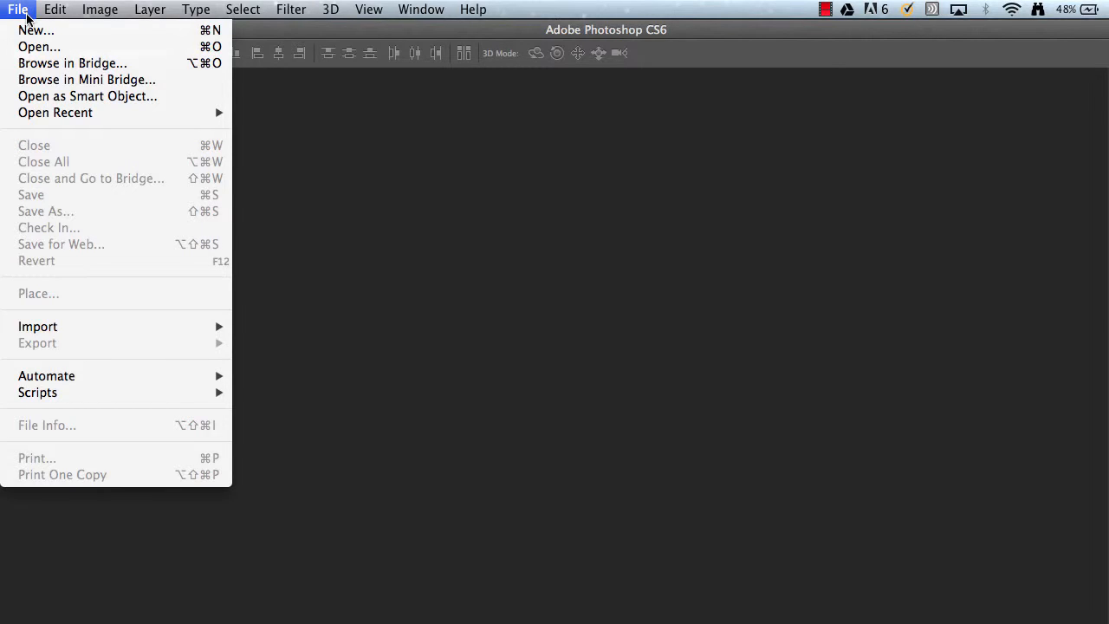
click(31, 29)
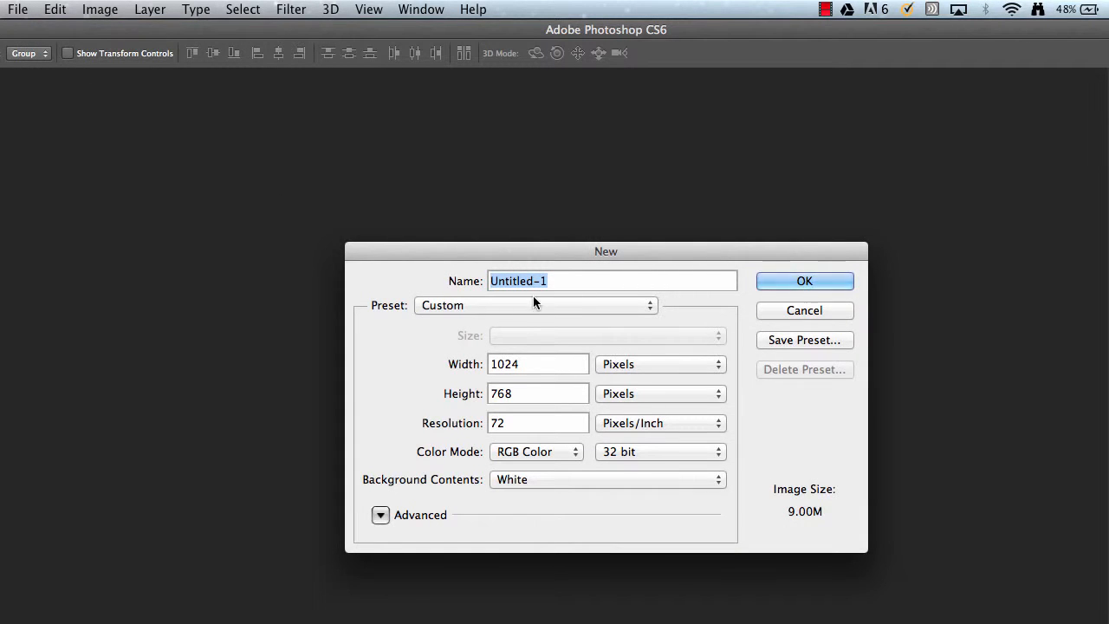
text(widgets)
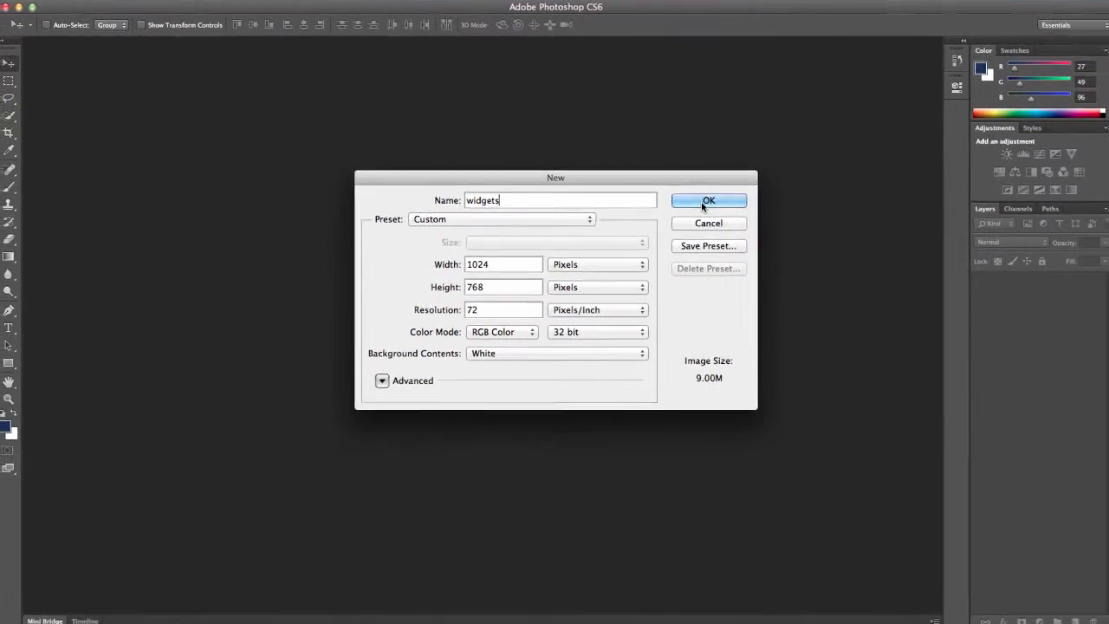
click(778, 258)
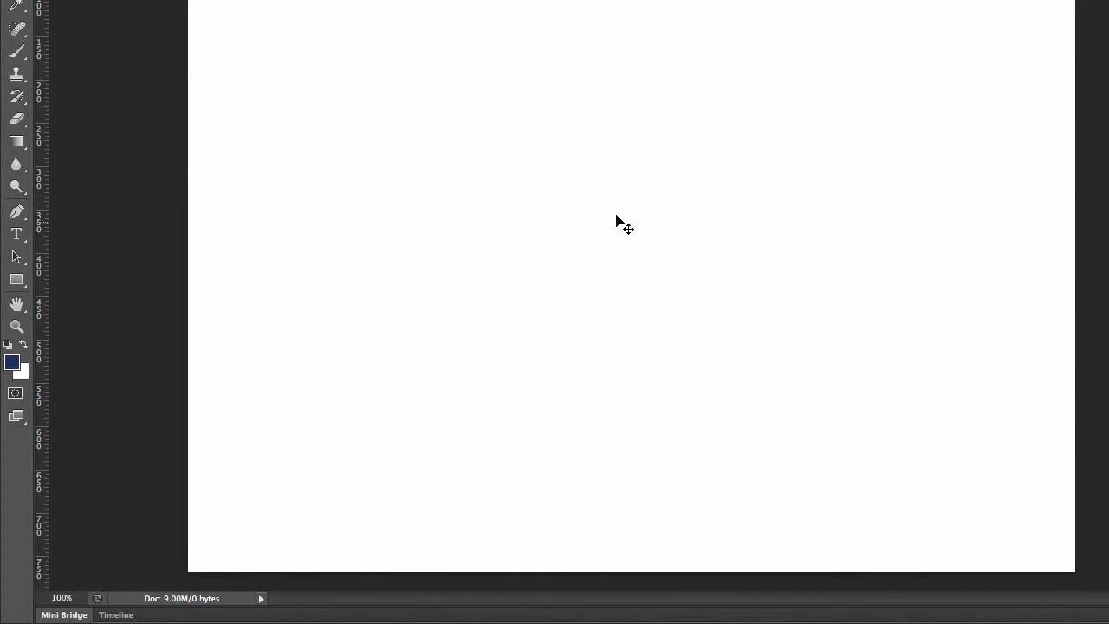
Set the foreground colour to a dark grey of R 53, G 54, B 57.
click(17, 367)
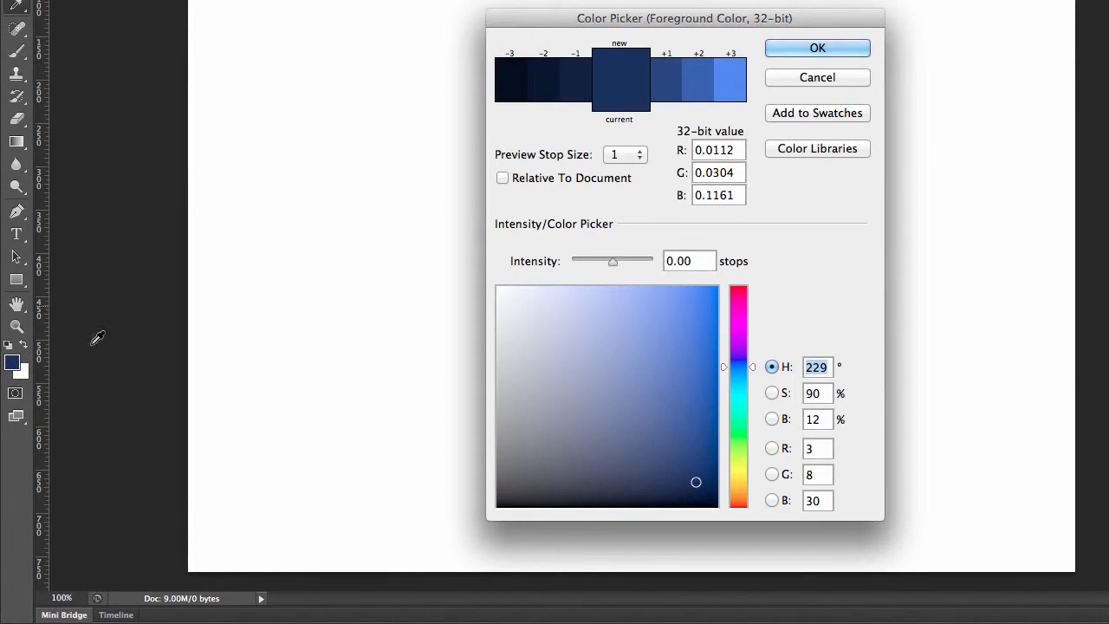
click(510, 458)
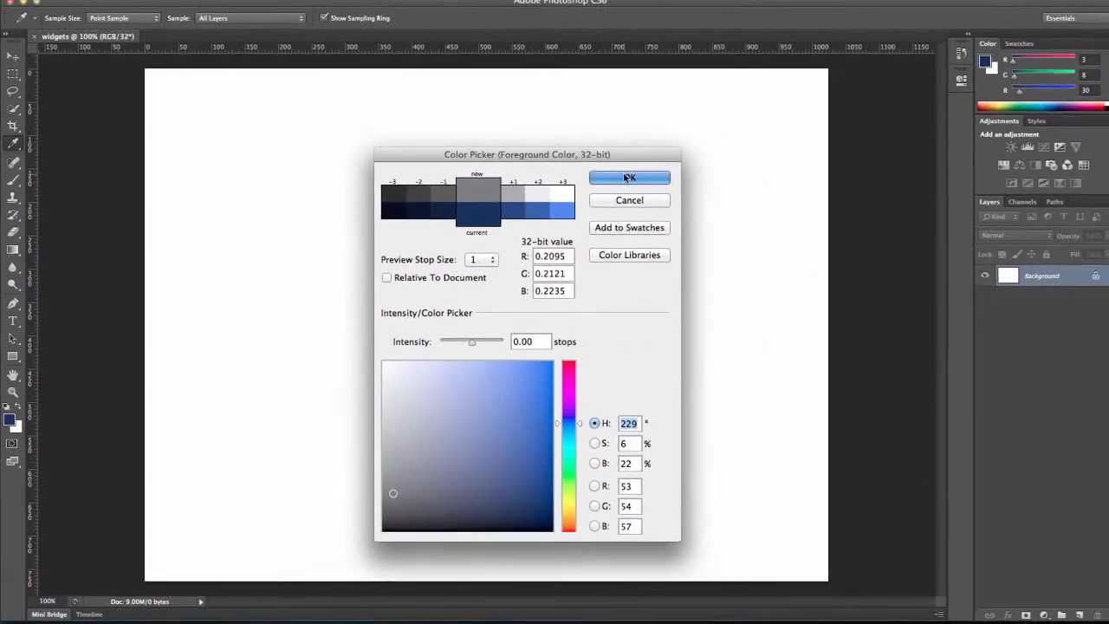
click(817, 48)
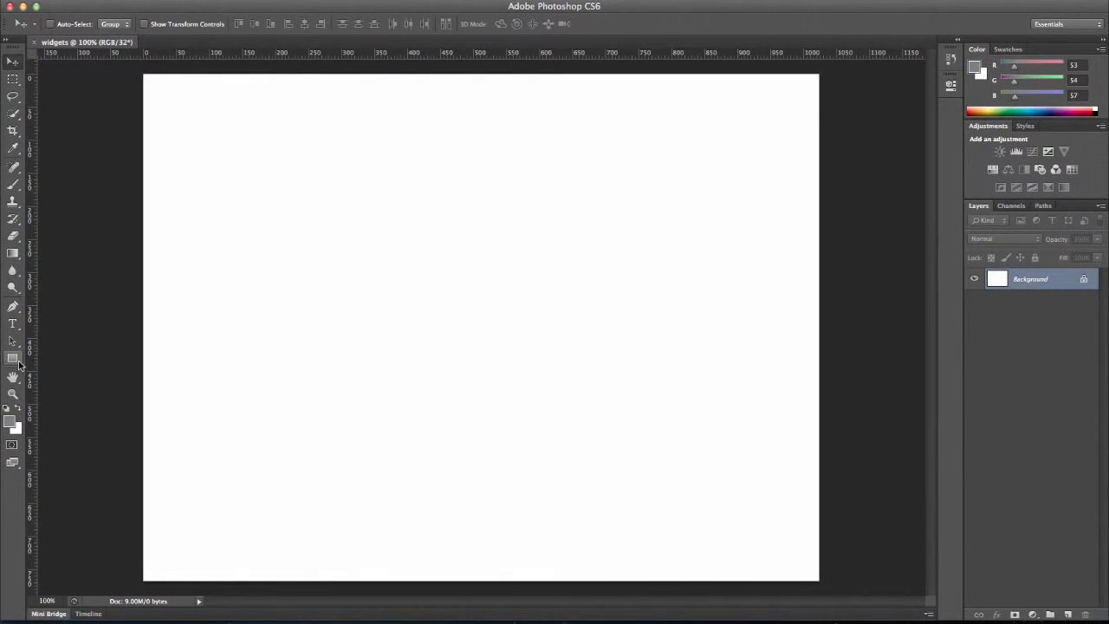
Draw a 960 x 750 px rectangle with the Rectangle tool.
click(12, 358)
click(269, 253)
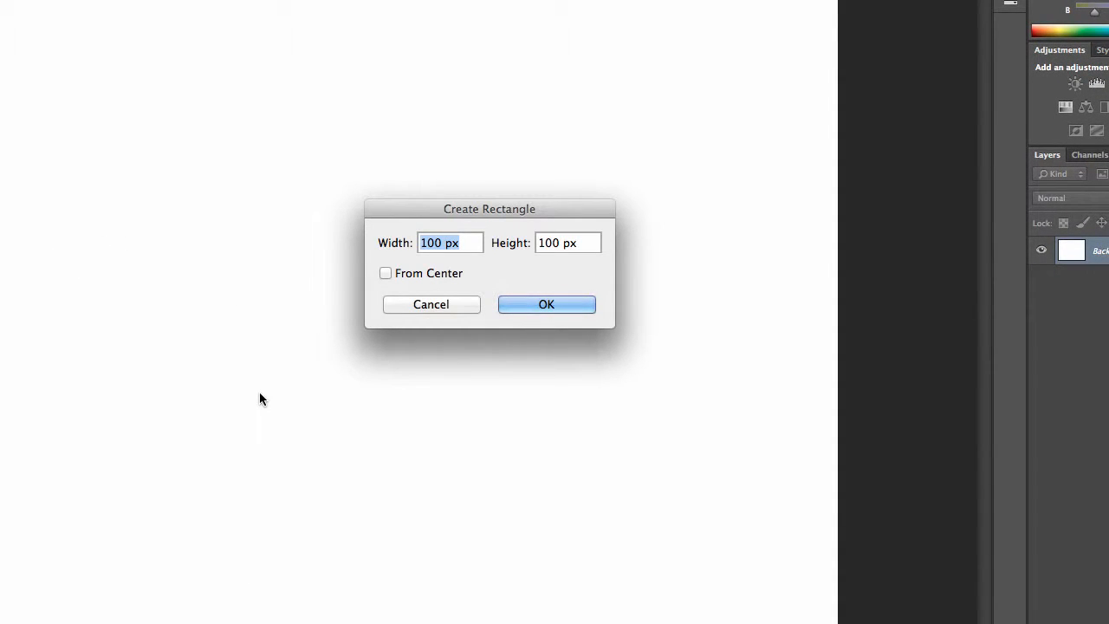
text(960)
key(Tab)
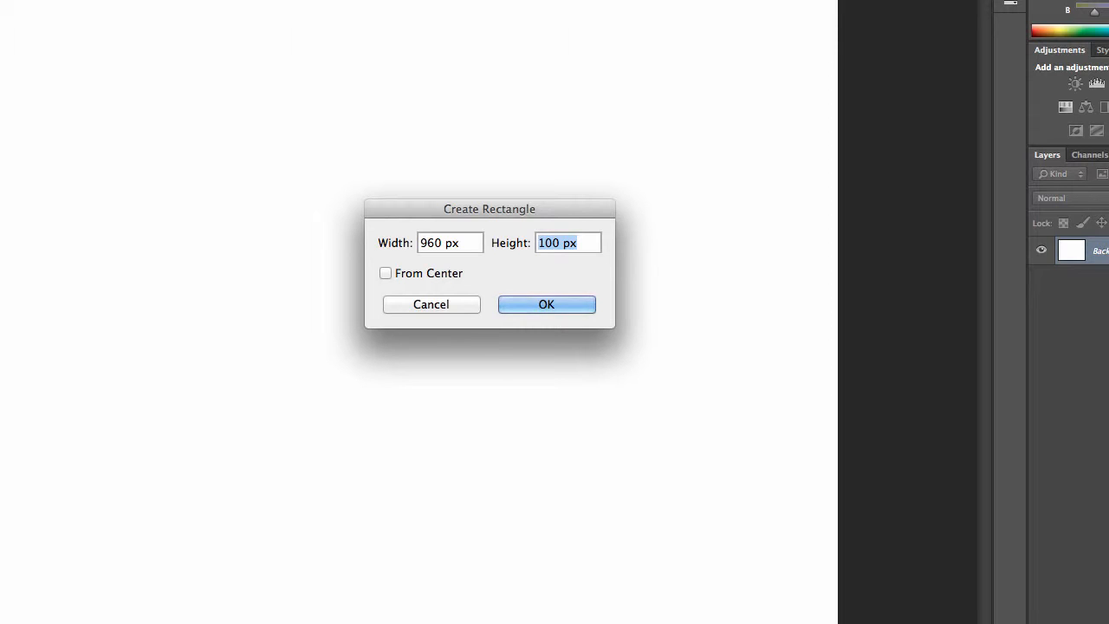
text(750)
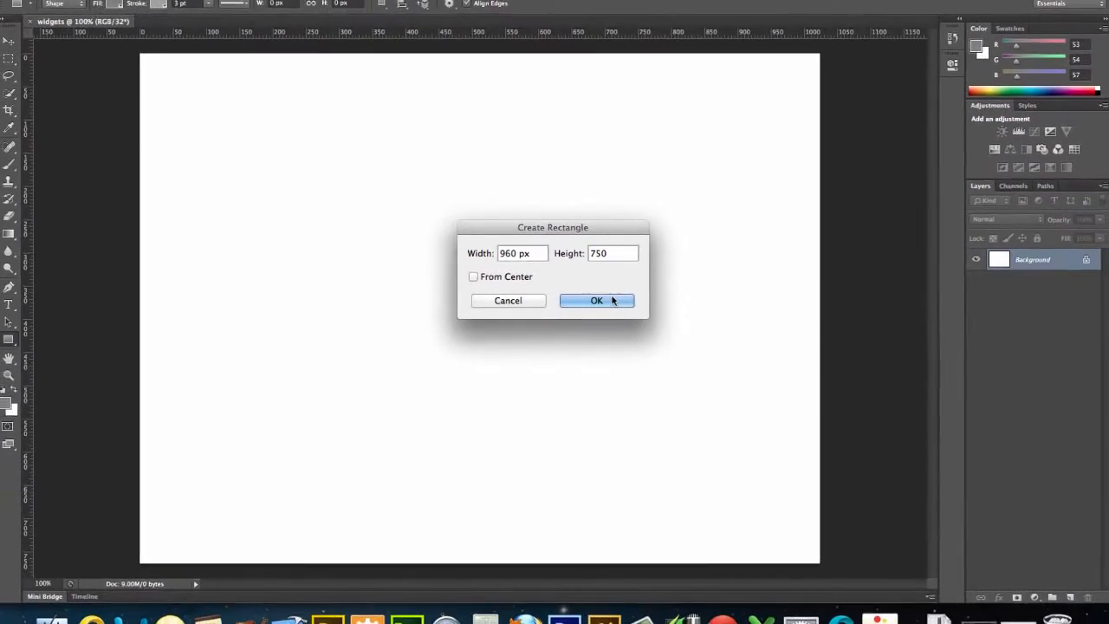
click(547, 304)
drag(618, 298, 567, 286)
key(ctrl+z)
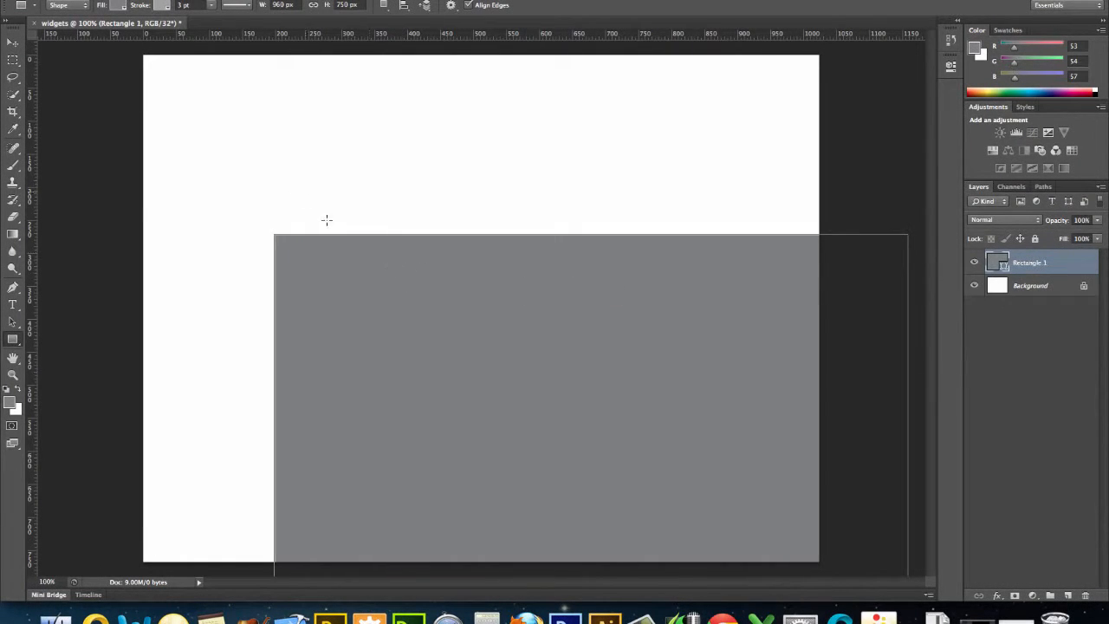
Move the rectangle up and left so it sits centred on the canvas, nudging it into place.
click(12, 42)
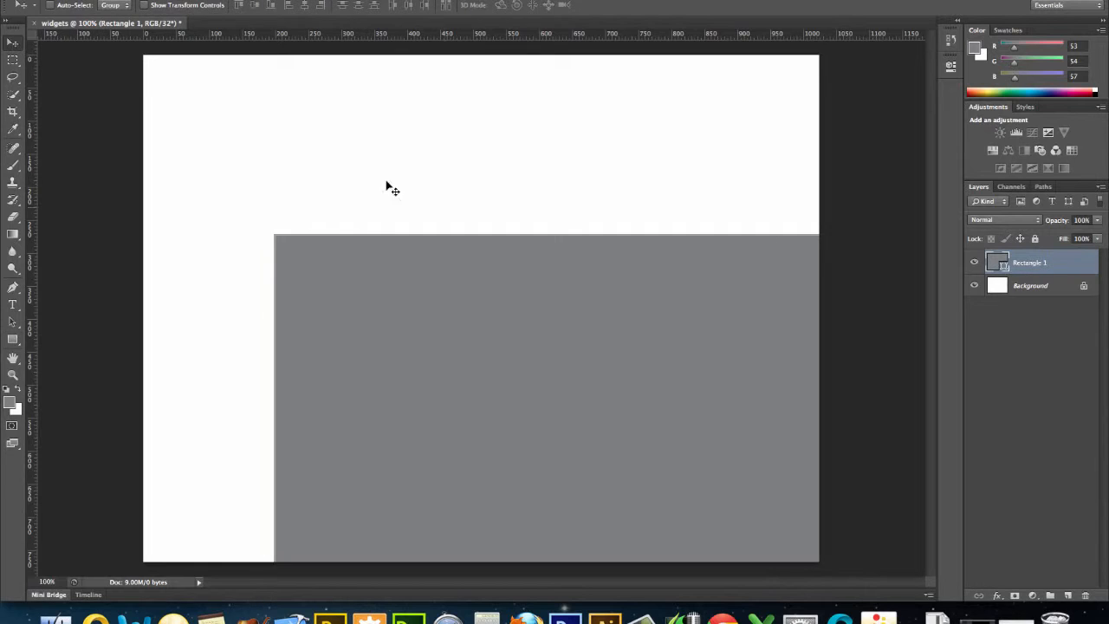
drag(560, 316, 457, 143)
key(Up)
key(Up)
key(Up)
key(Up)
key(Up)
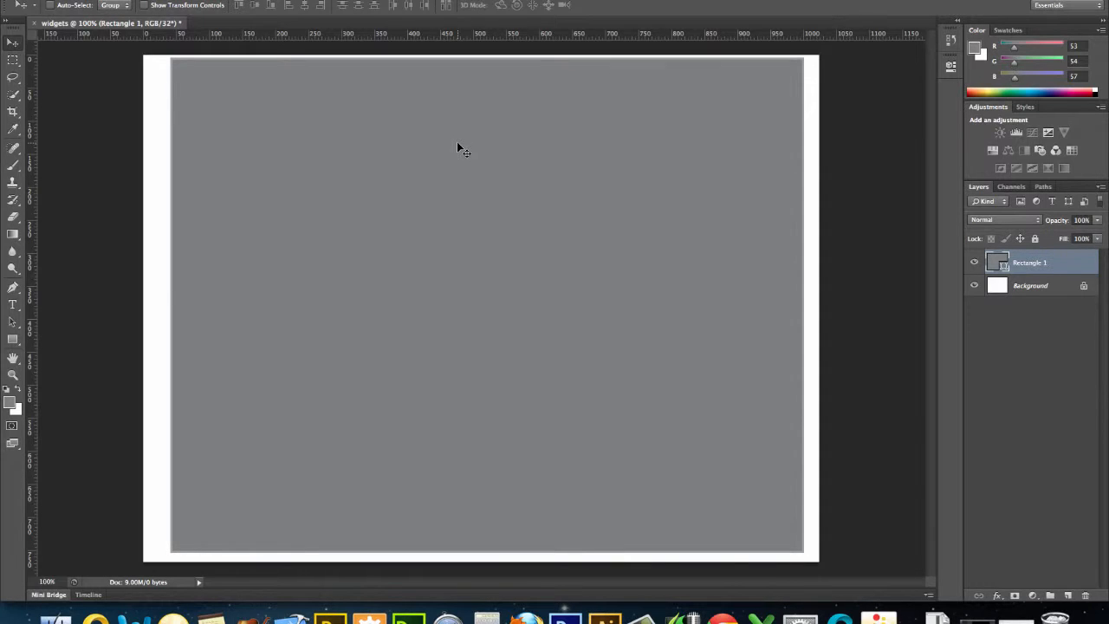
key(Left)
key(Left)
key(Left)
key(Left)
key(Left)
key(Left)
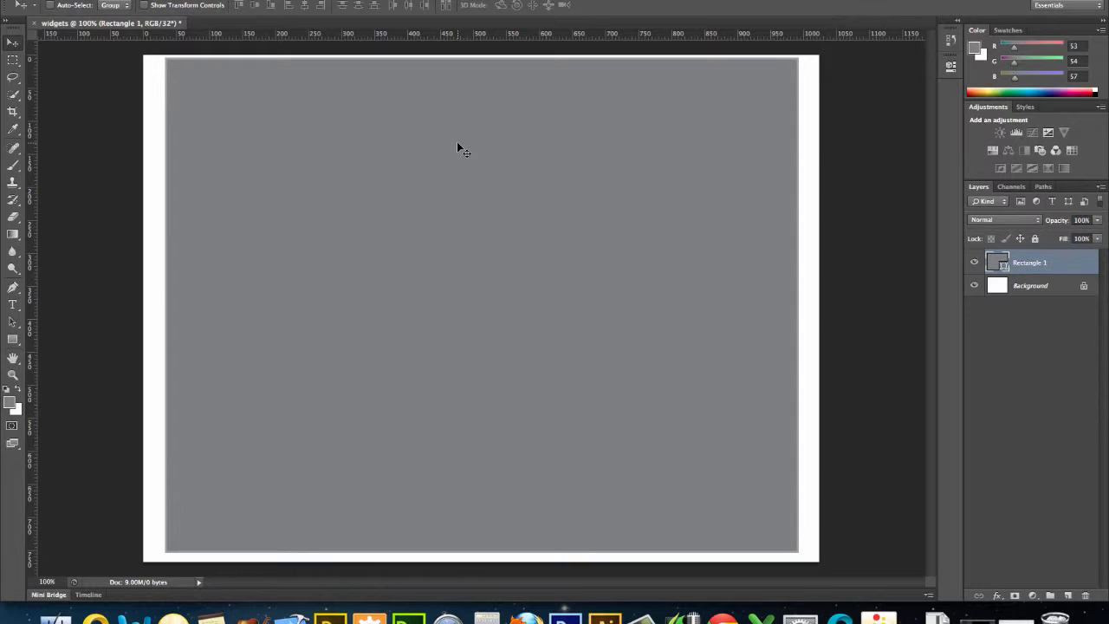
key(Left)
key(Right)
Rename the rectangle layer Container and lock it.
double_click(1038, 263)
text(Cl)
text(ntainer)
key(Return)
click(1035, 239)
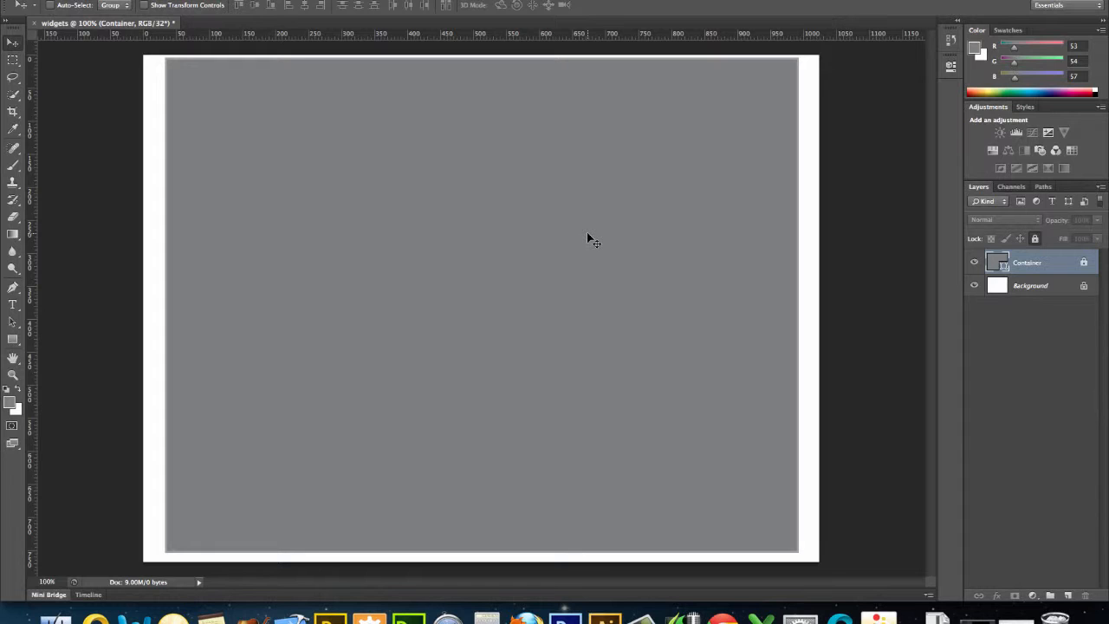
Raise the foreground colour's intensity by +3.00 stops in the colour picker to make it near white.
click(11, 401)
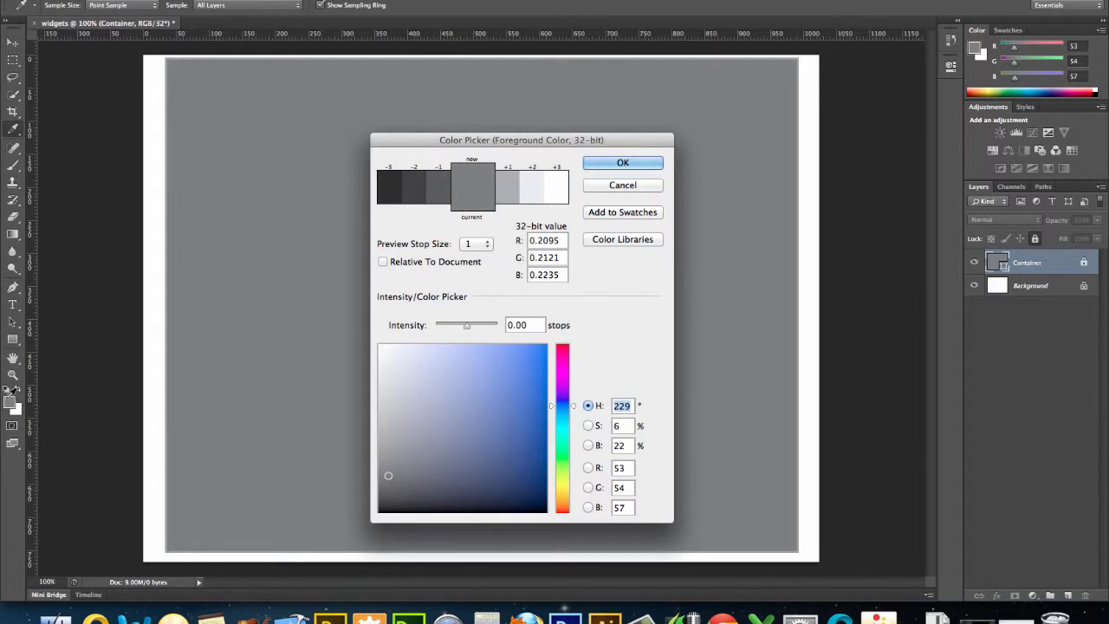
click(534, 188)
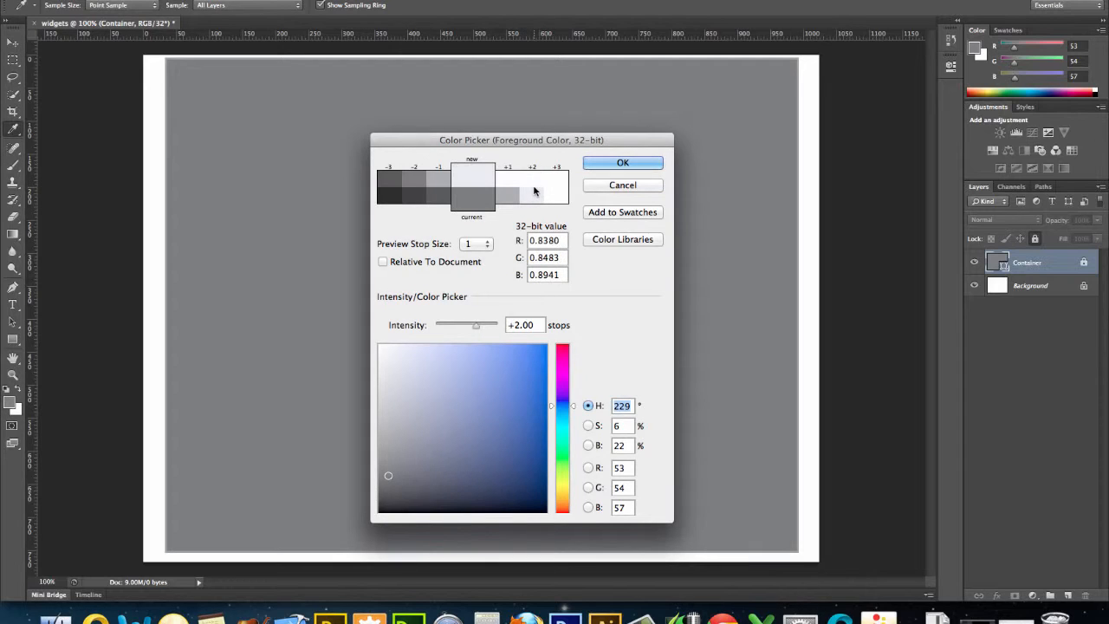
click(534, 183)
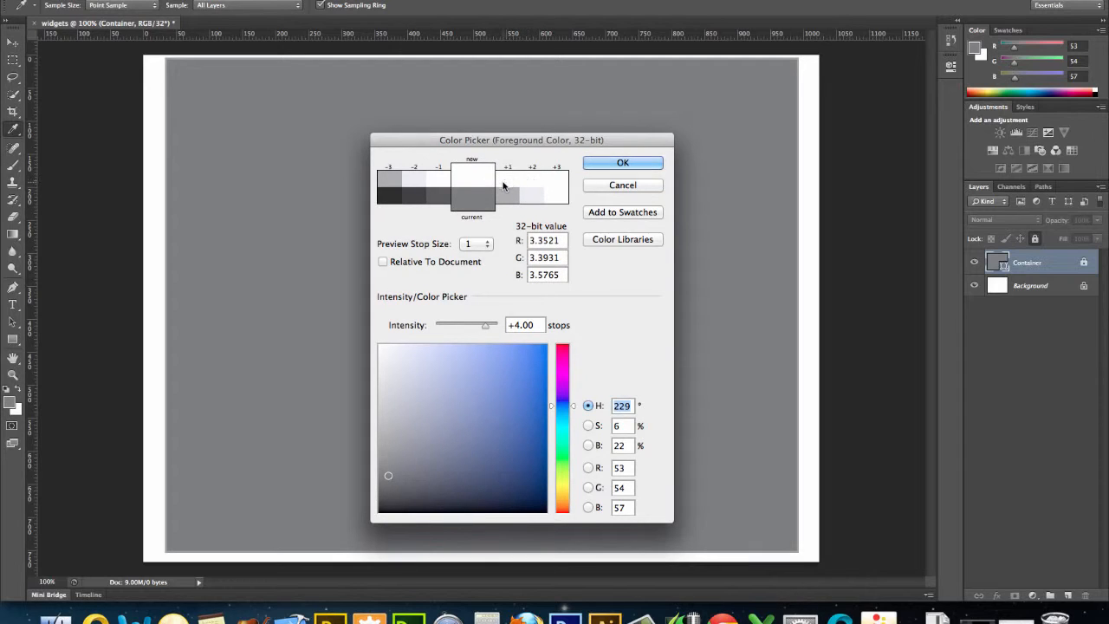
click(413, 184)
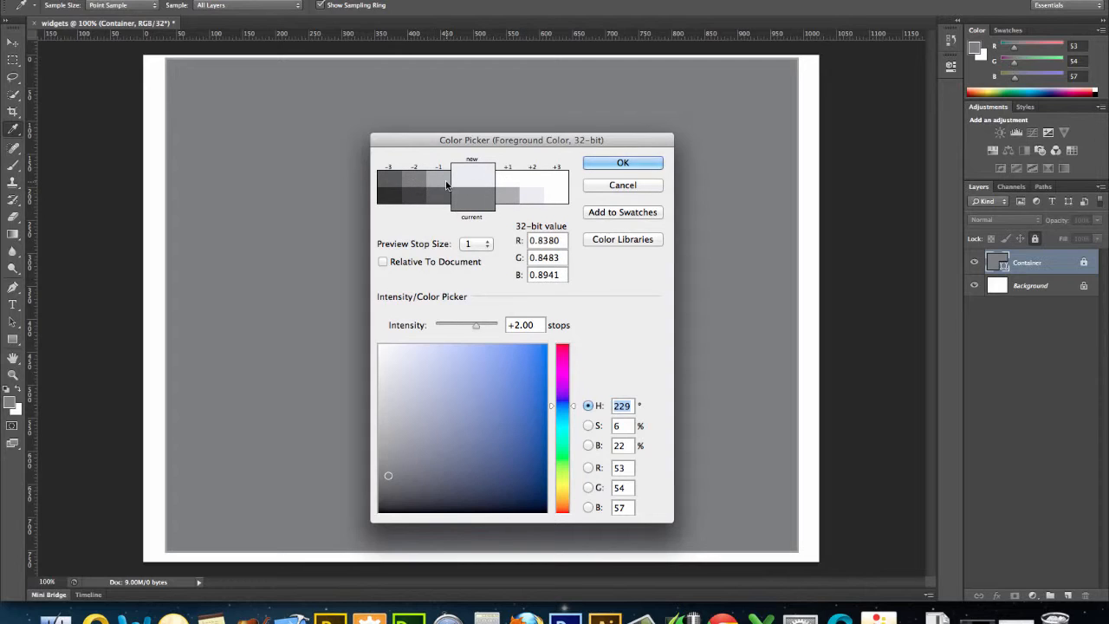
click(507, 185)
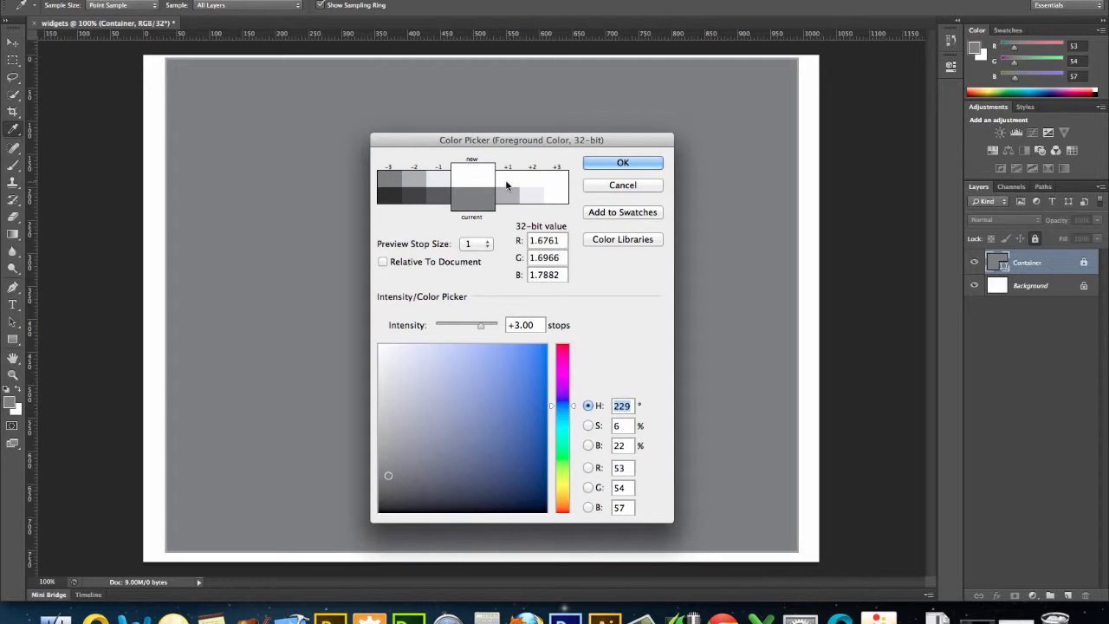
click(622, 163)
Create a 950 x 120 px rectangle with the Rectangle tool and set its fill to a light grey swatch.
key(v)
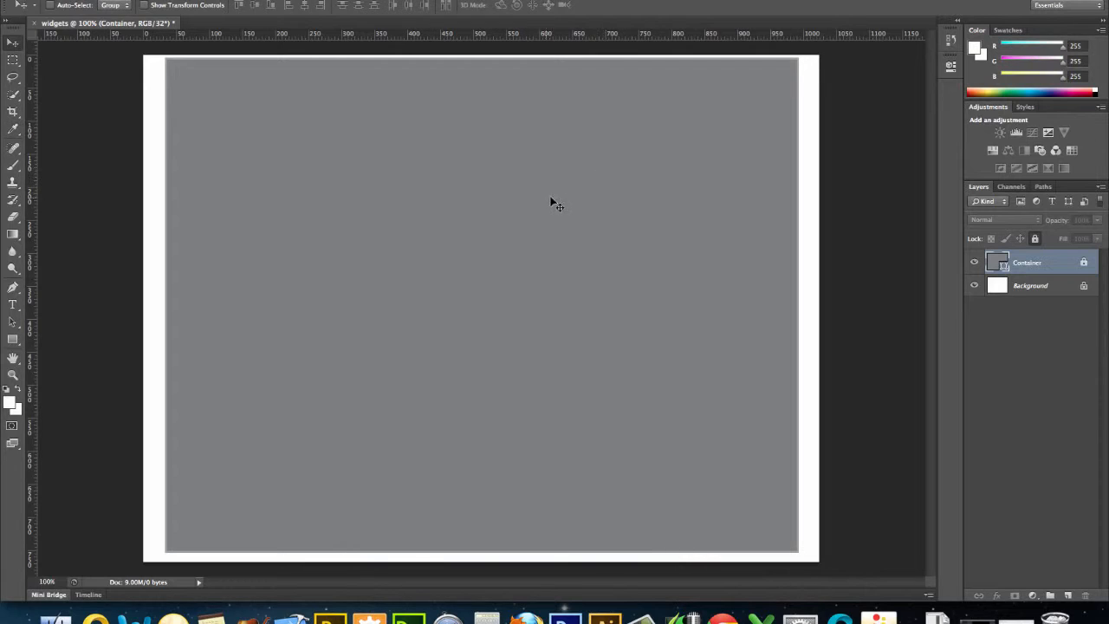
click(13, 339)
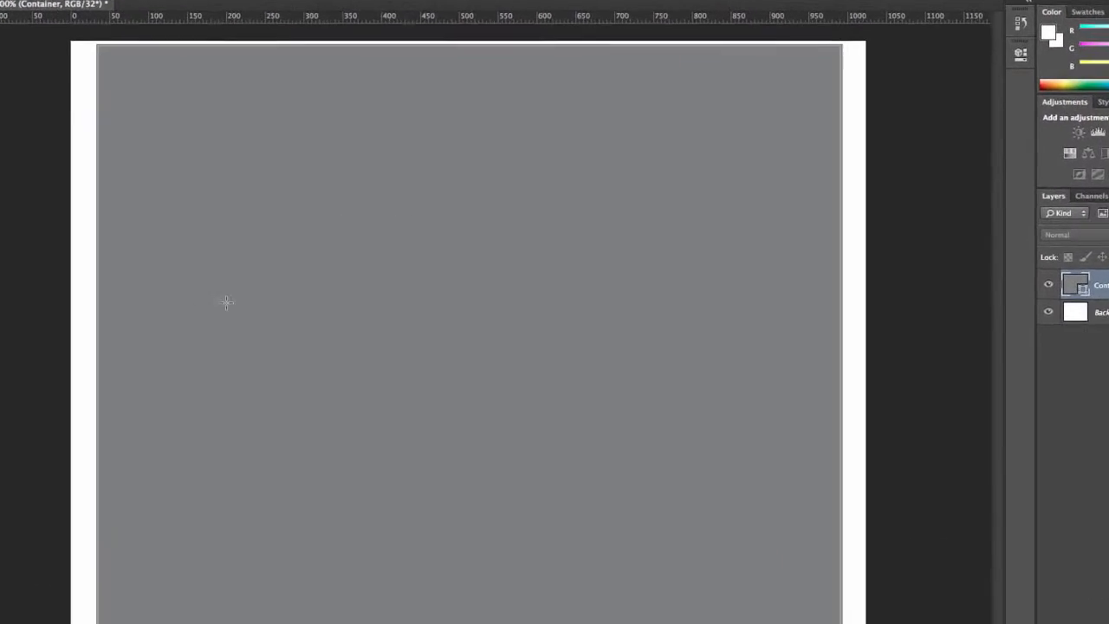
click(272, 172)
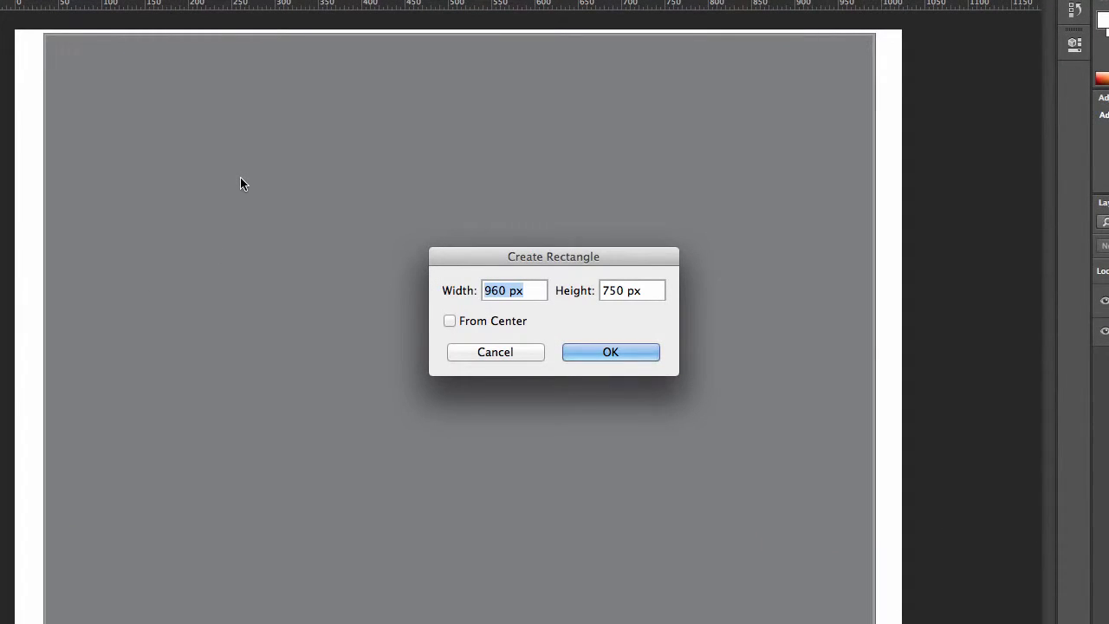
text(950)
key(Tab)
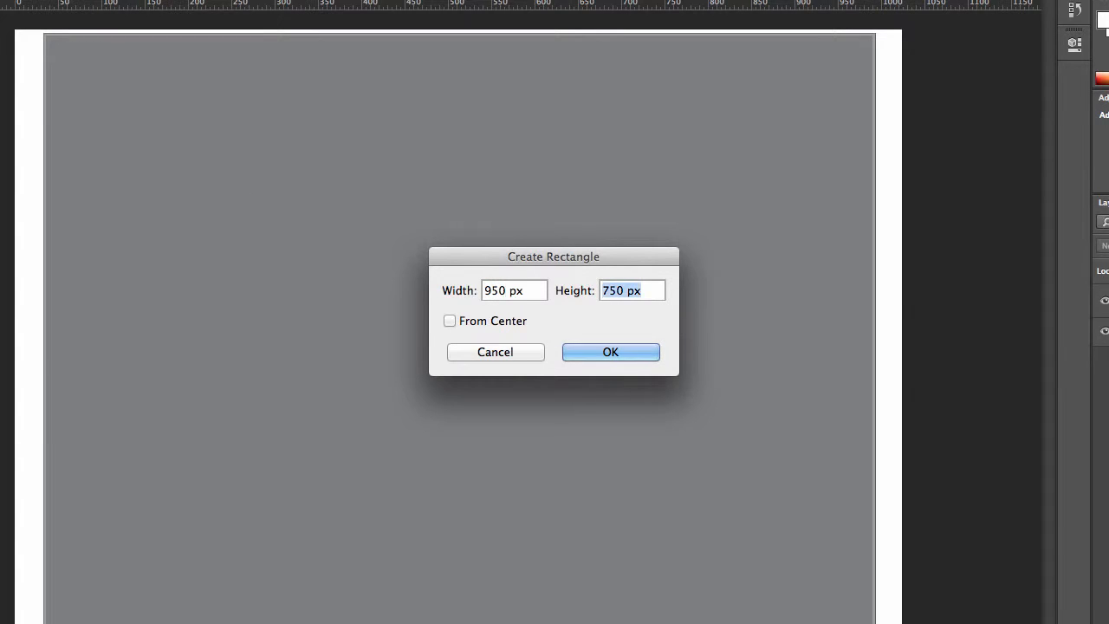
text(120)
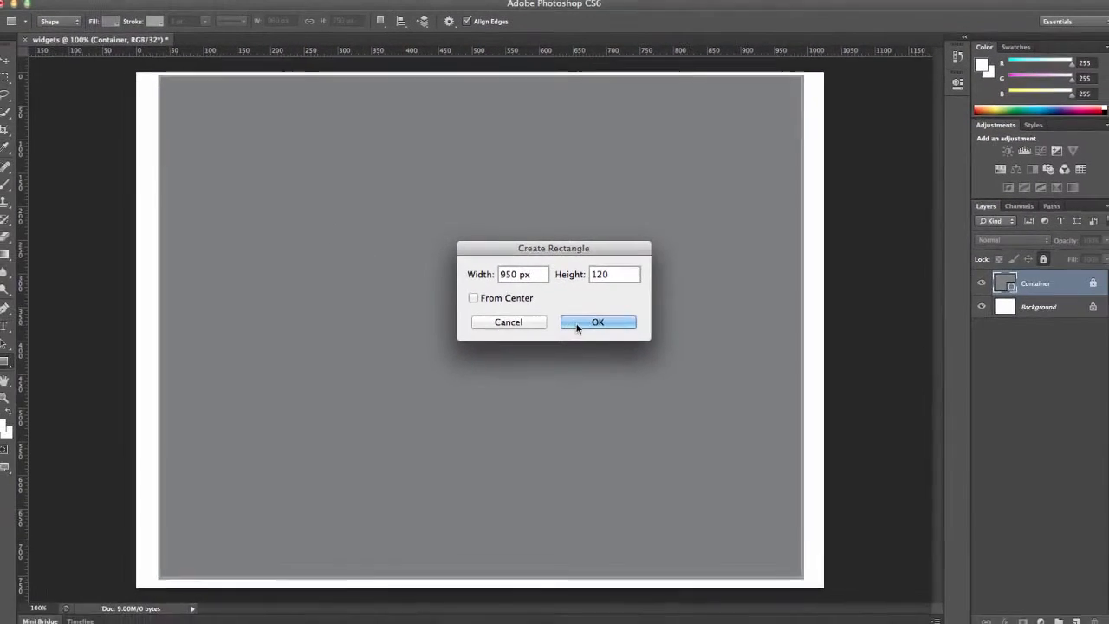
click(582, 352)
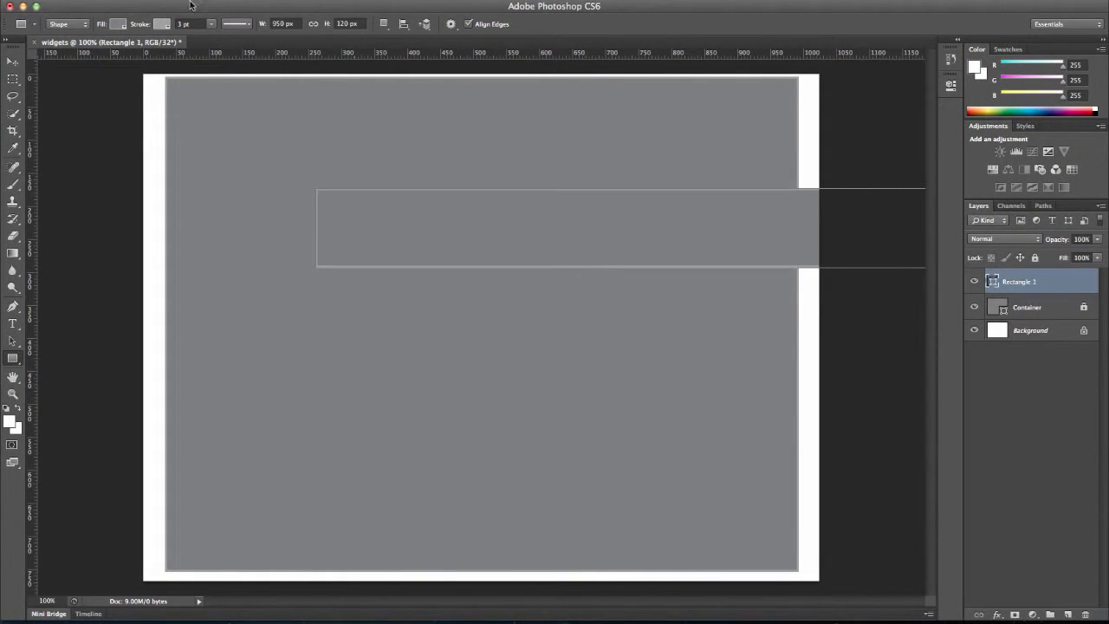
click(119, 22)
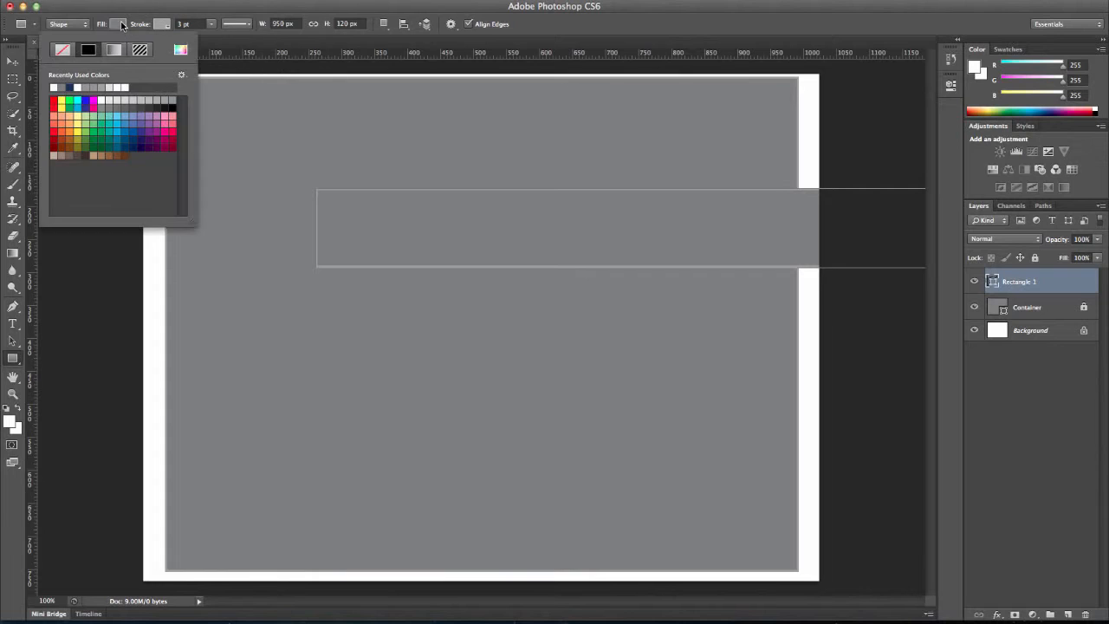
click(117, 100)
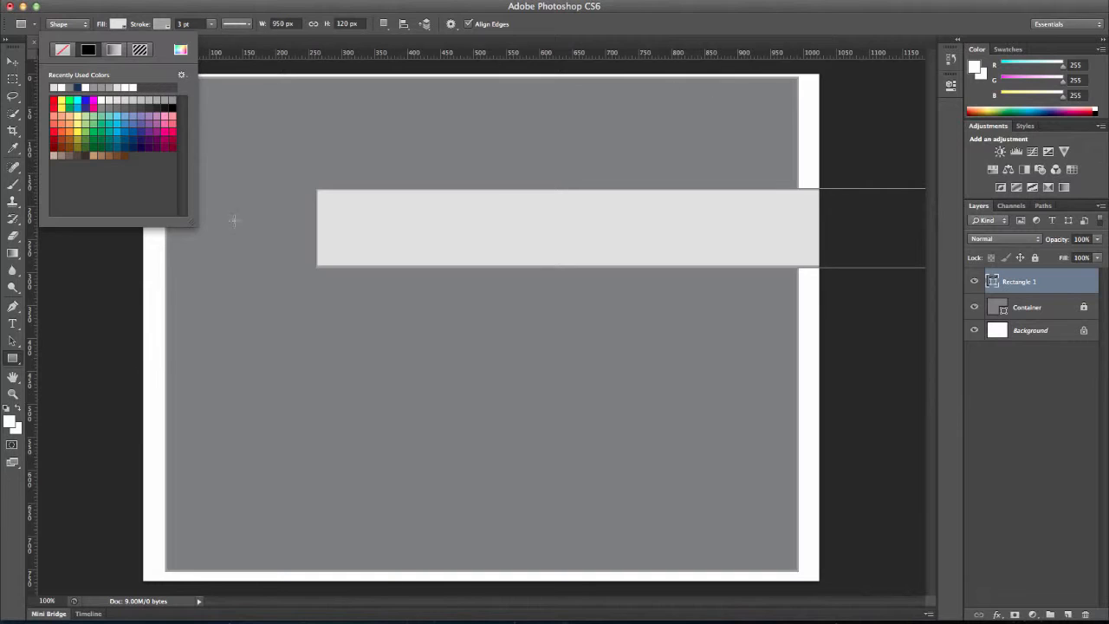
Move the new rectangle to the top of the container, nudging it into place.
click(13, 64)
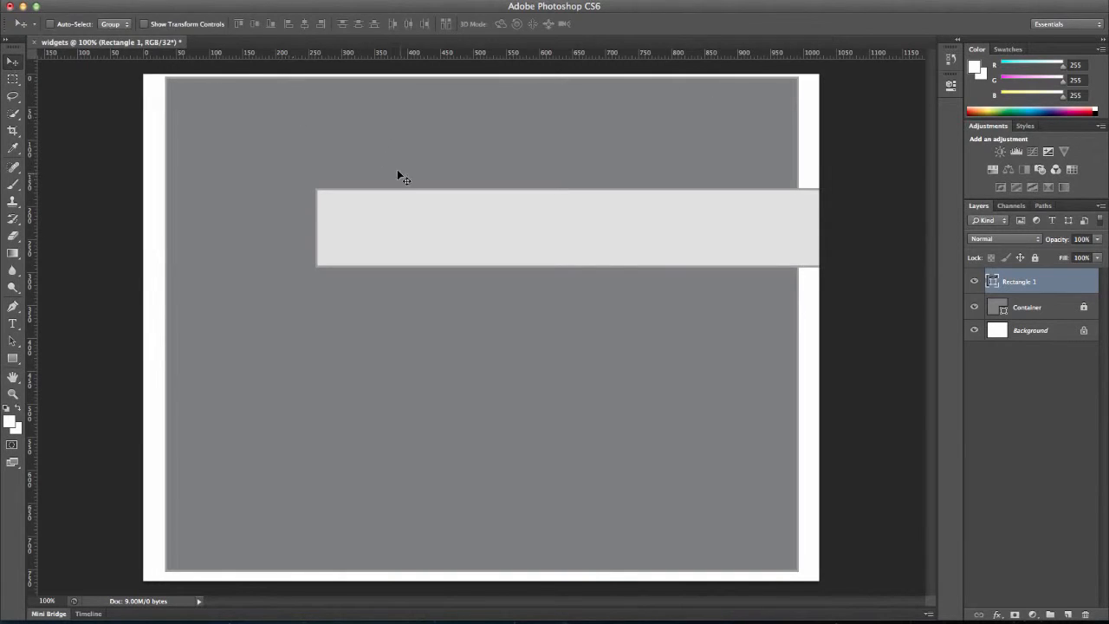
drag(408, 211, 259, 102)
key(Right)
key(Right)
key(Right)
key(Right)
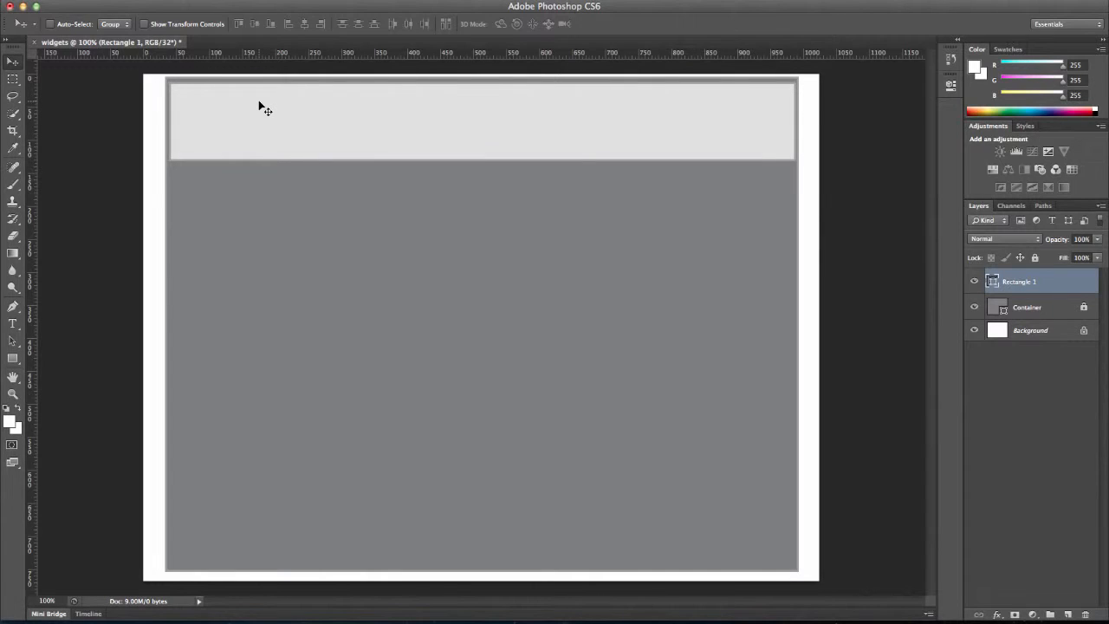
key(Left)
key(Left)
key(Left)
key(Left)
Rename the rectangle layer Header and lock it.
double_click(1024, 281)
text(H)
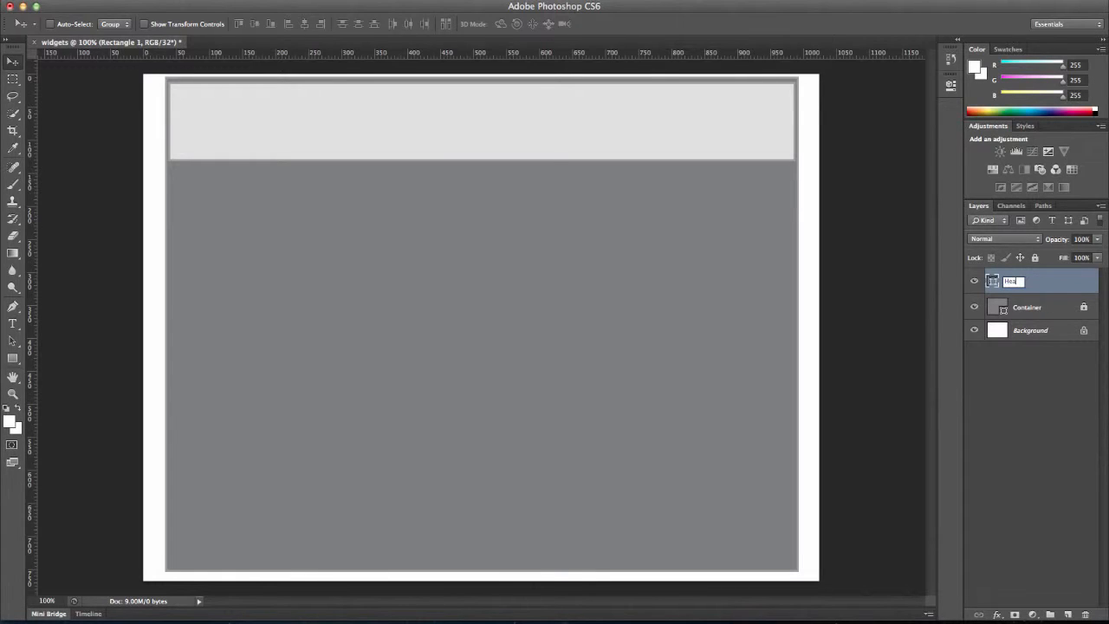
key(Return)
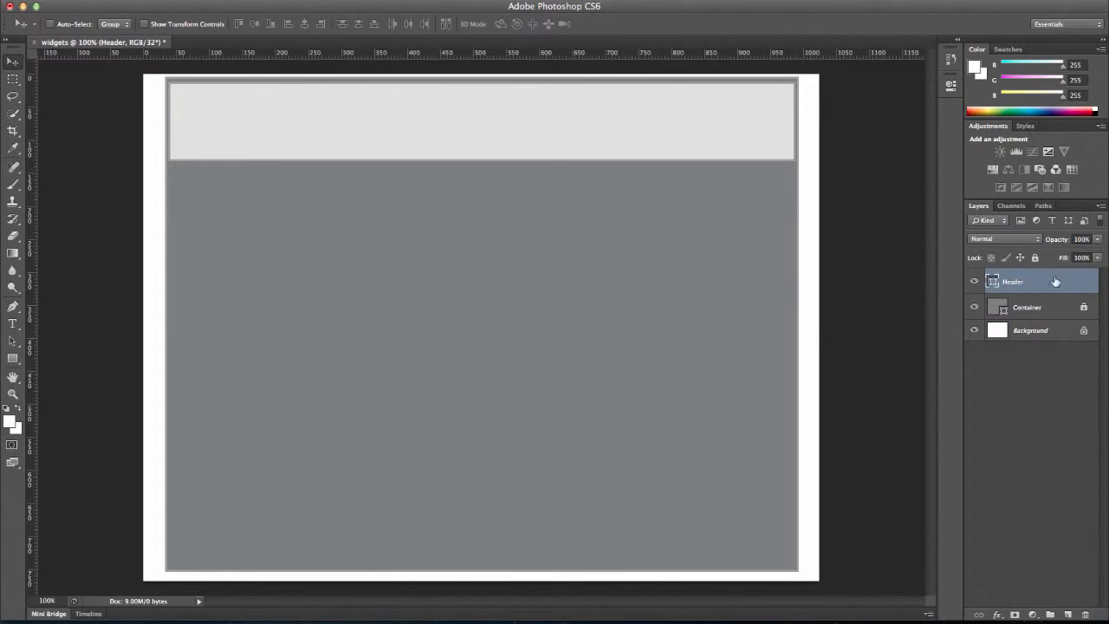
click(1035, 258)
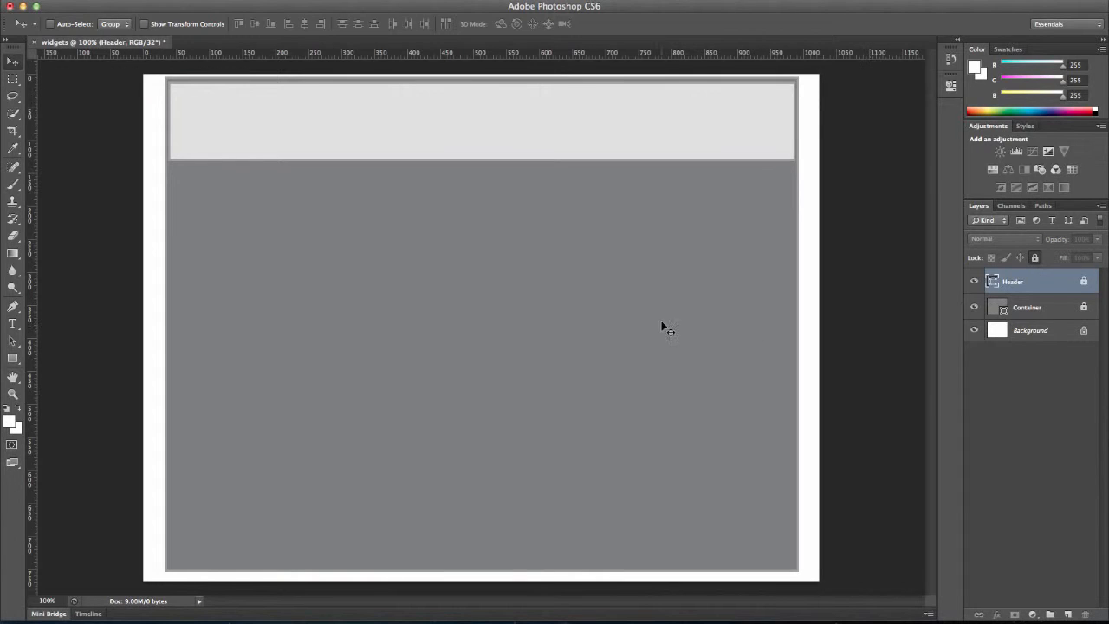
Create another 950 x 90 px rectangle with the Rectangle tool.
click(13, 359)
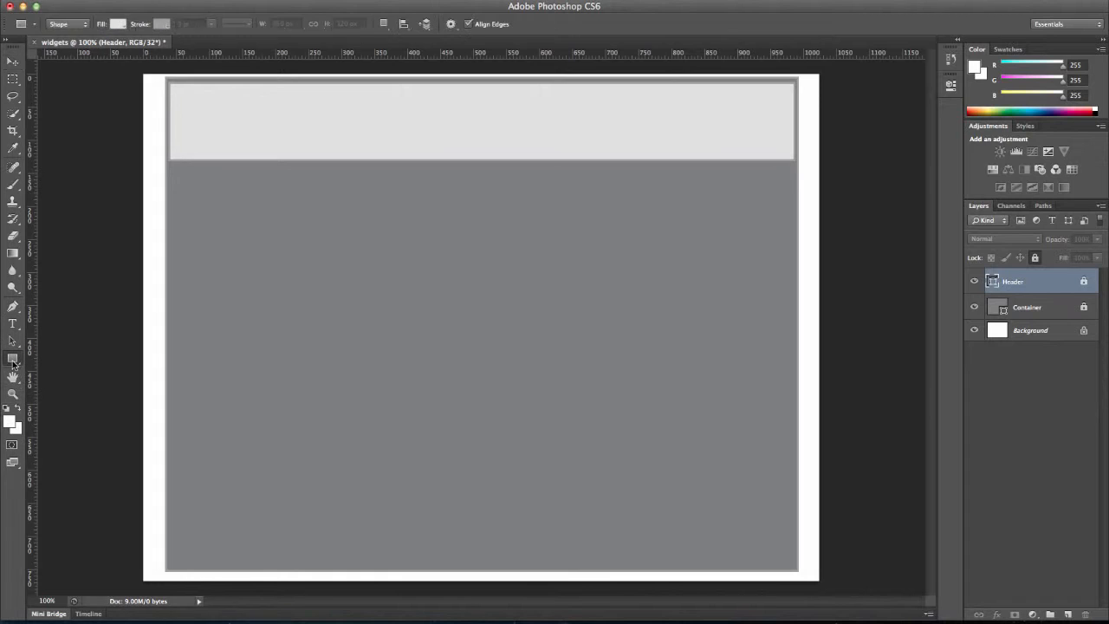
click(293, 406)
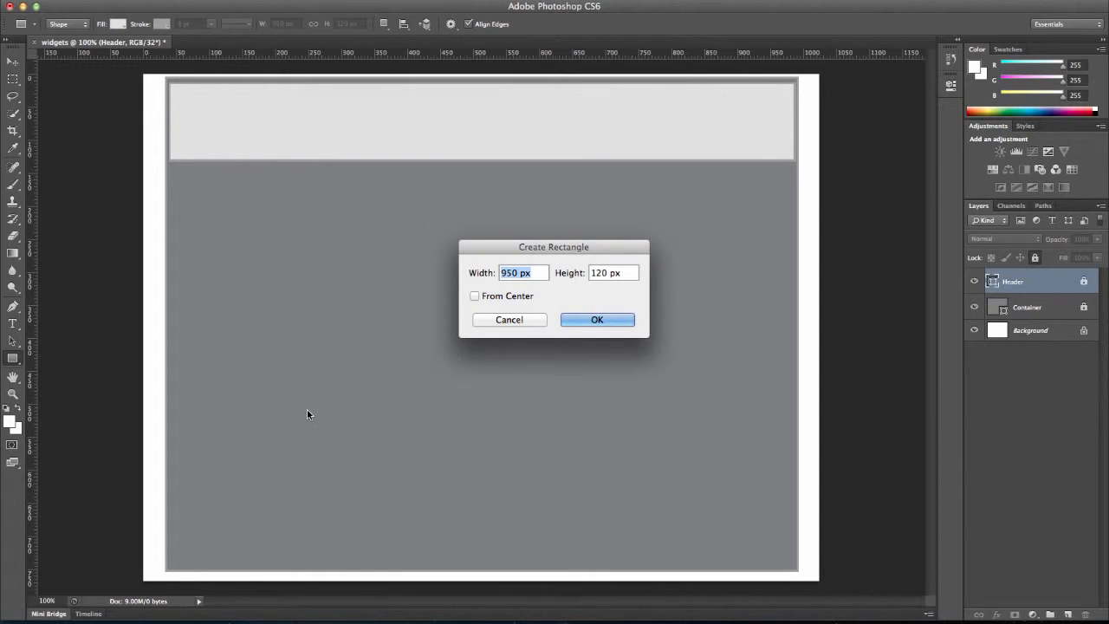
key(Tab)
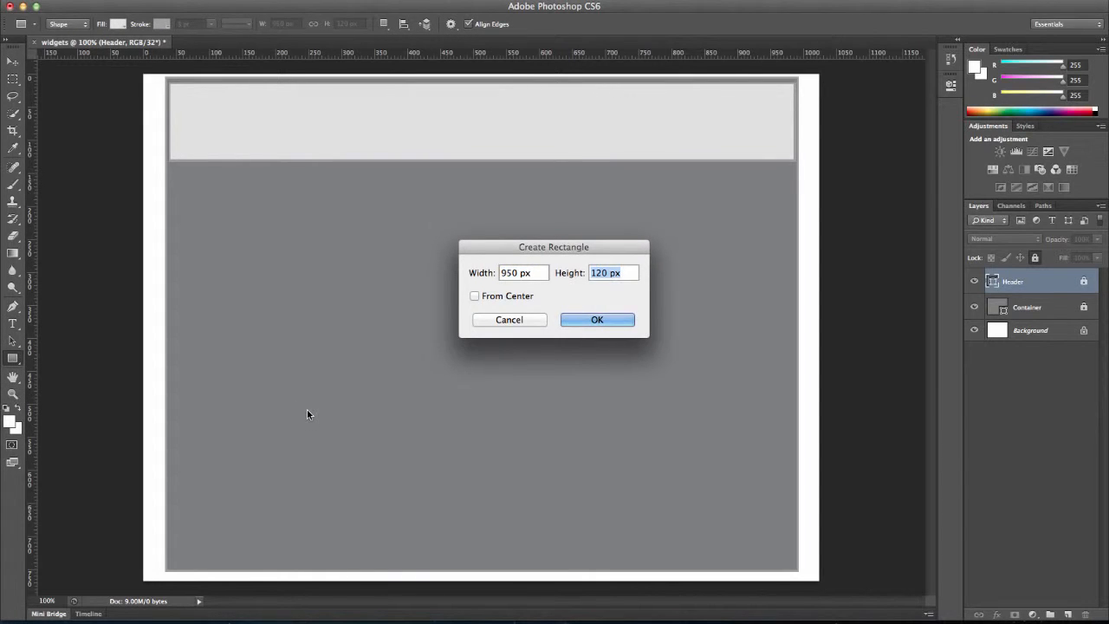
text(90)
click(572, 321)
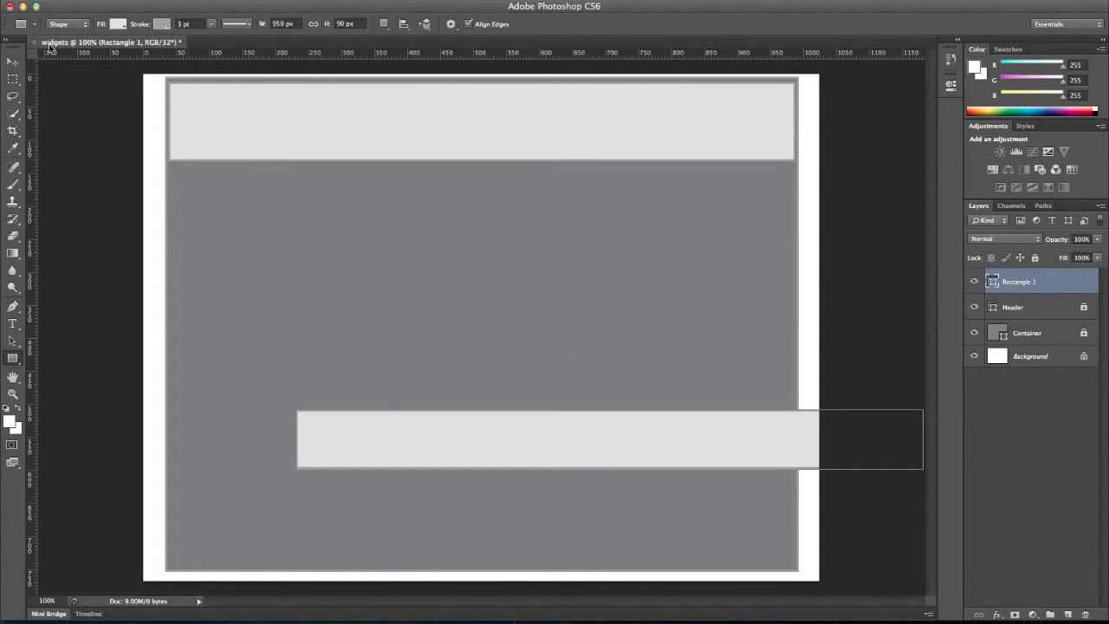
Move the 90 px rectangle to the bottom of the container, nudging it left and down into place.
click(12, 62)
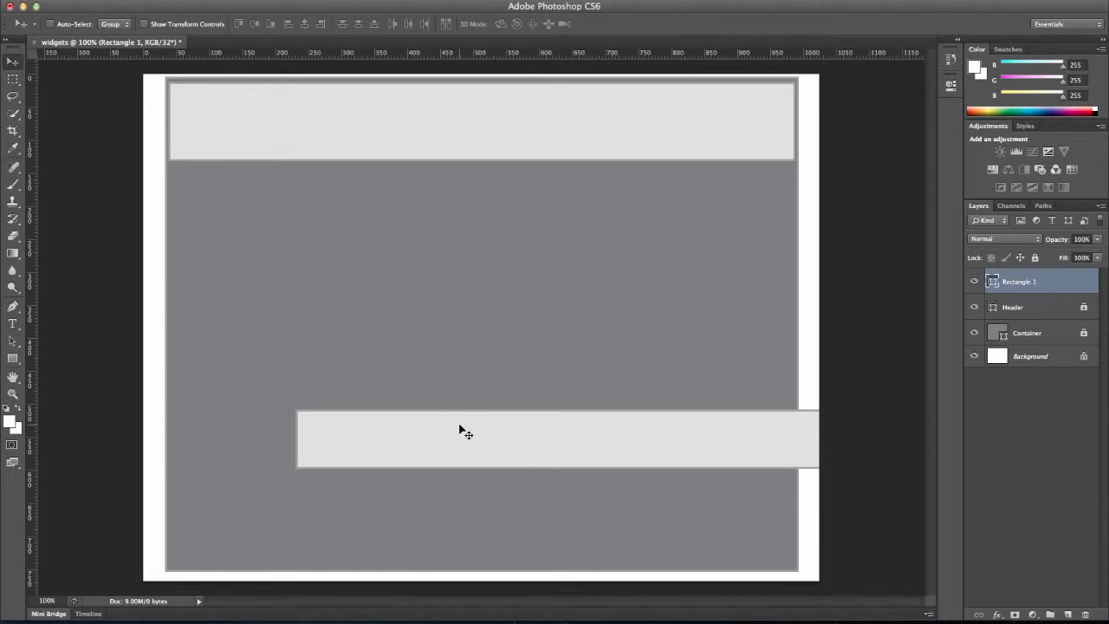
drag(460, 426, 340, 512)
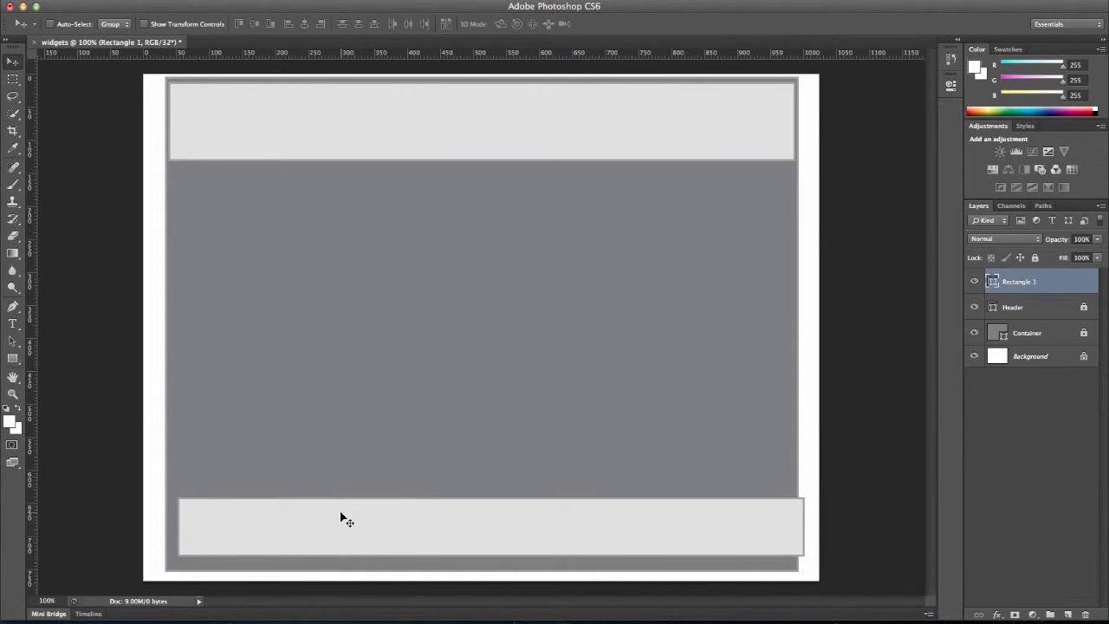
key(Left)
key(Left)
key(Left)
key(Left)
key(Left)
key(Left)
key(Left)
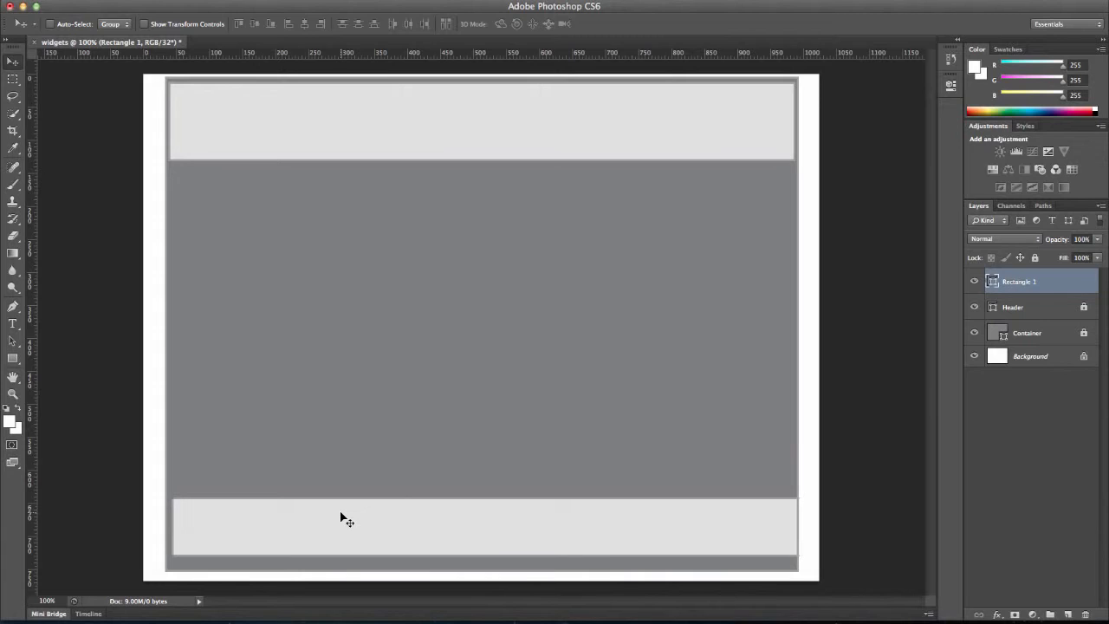
key(Left)
key(Left)
key(Left)
key(Left)
key(Down)
key(Down)
key(Down)
key(Down)
key(Down)
key(Down)
key(Down)
key(Down)
key(Down)
key(Down)
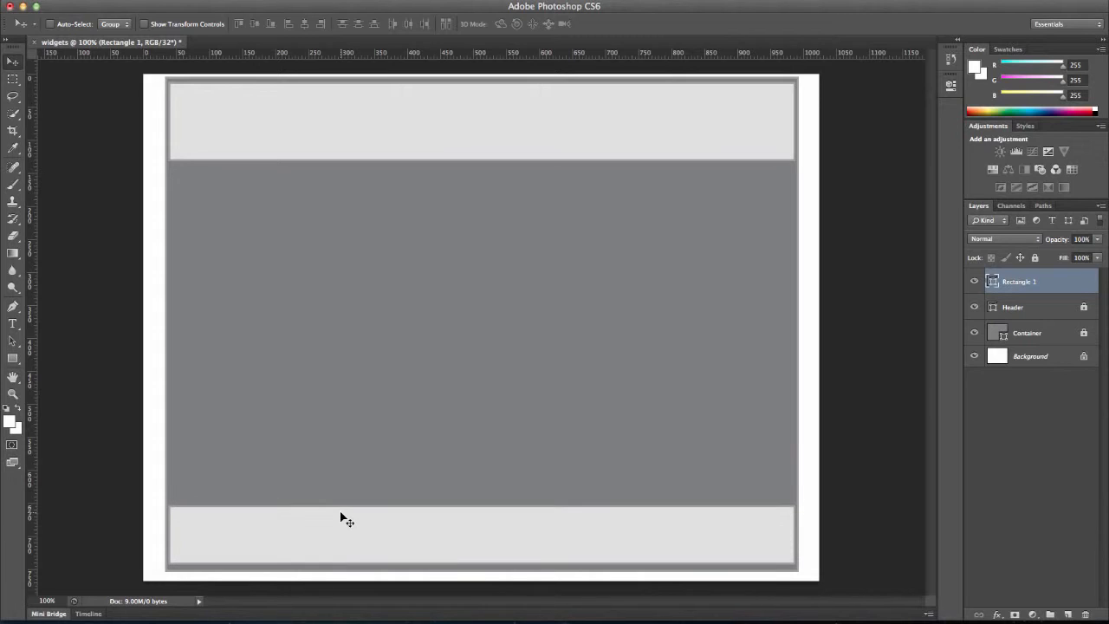
key(Down)
key(Down)
key(Down)
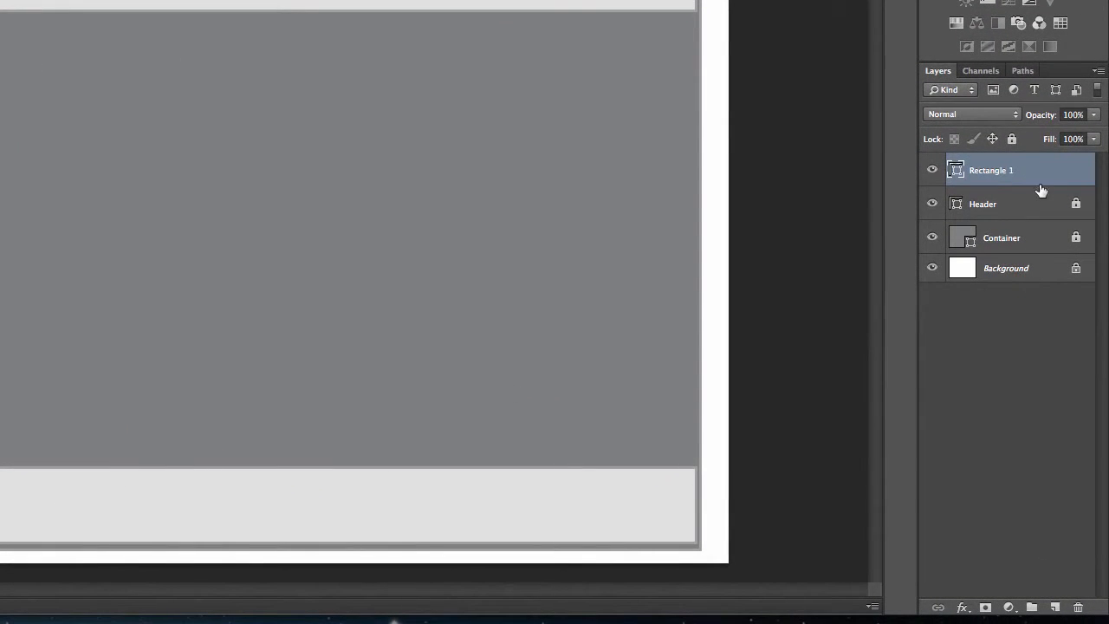
Rename the bottom rectangle layer footer and nudge it slightly down.
double_click(1001, 170)
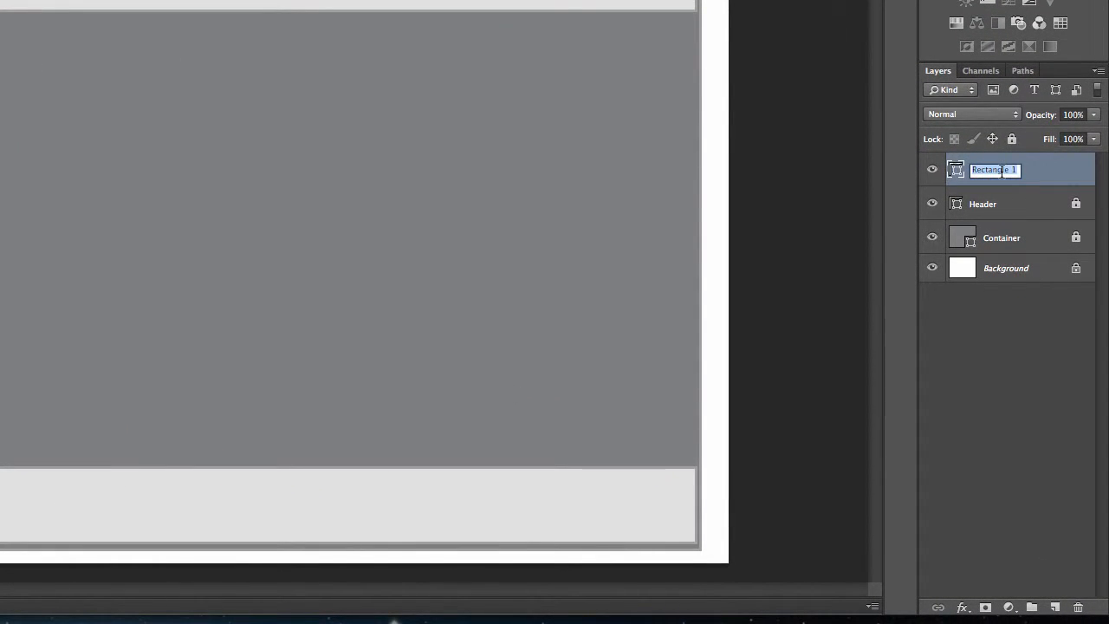
text(Footer)
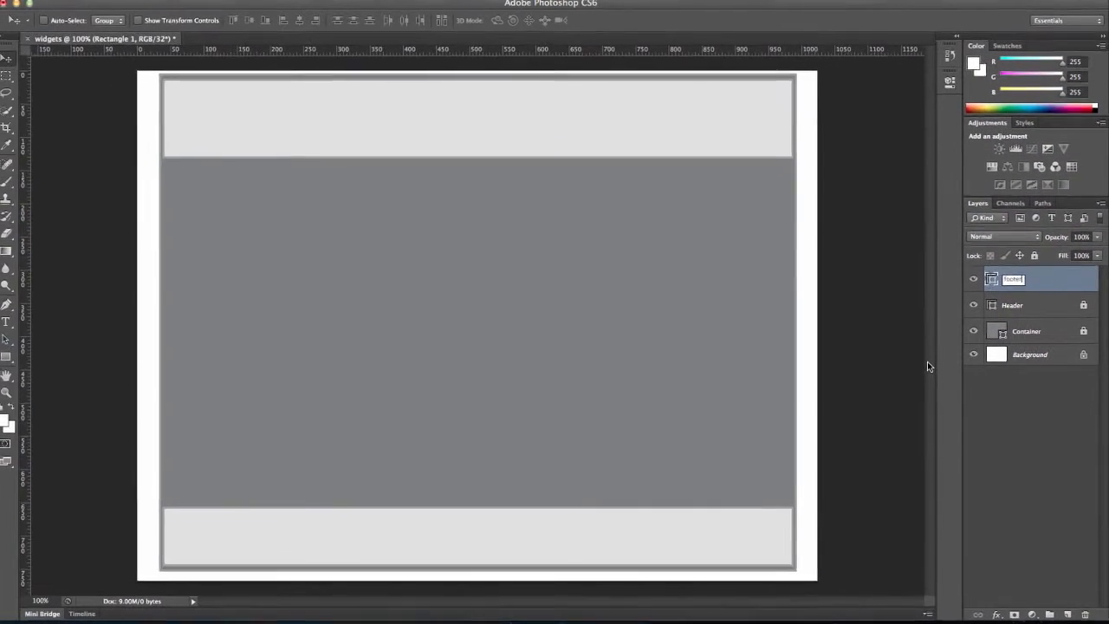
key(Return)
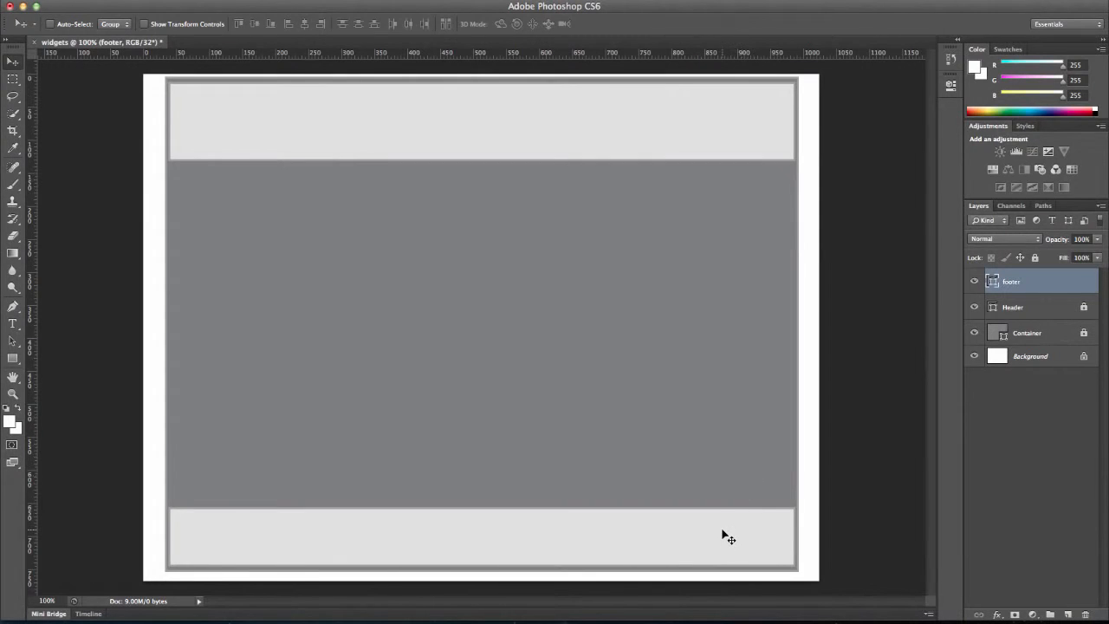
key(Down)
key(Down)
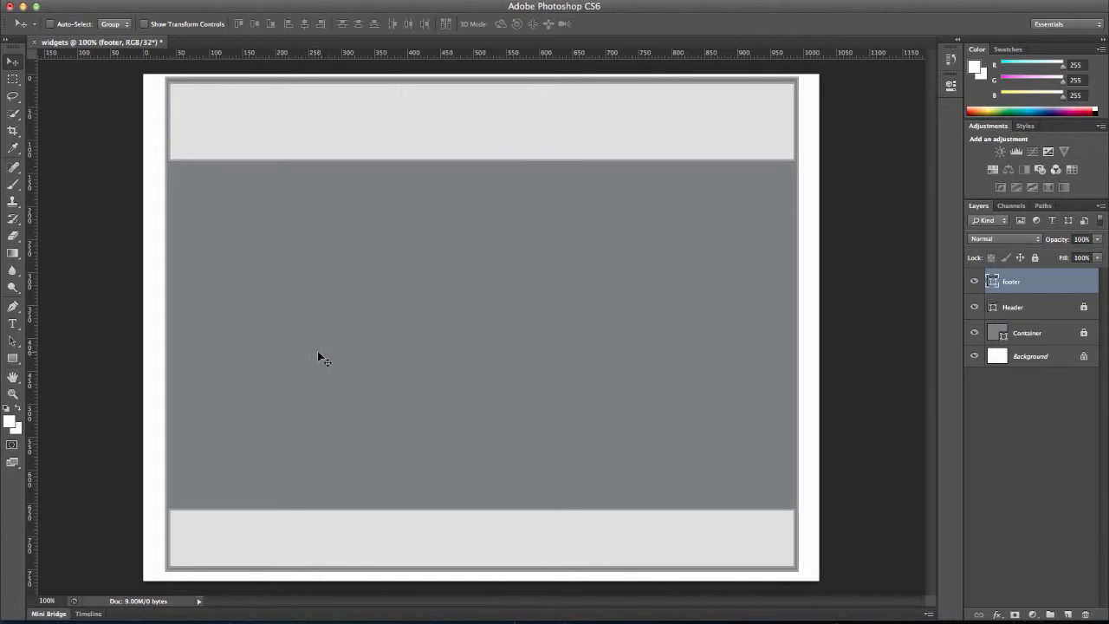
Create a 160 x 600 px rectangle with the Rectangle tool.
click(13, 358)
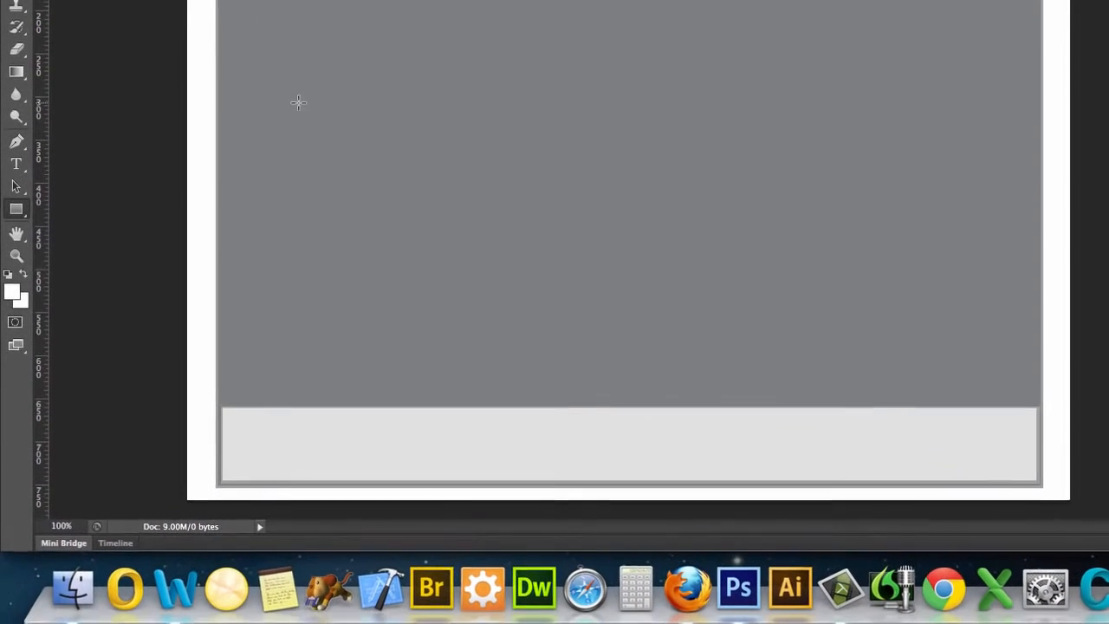
click(253, 222)
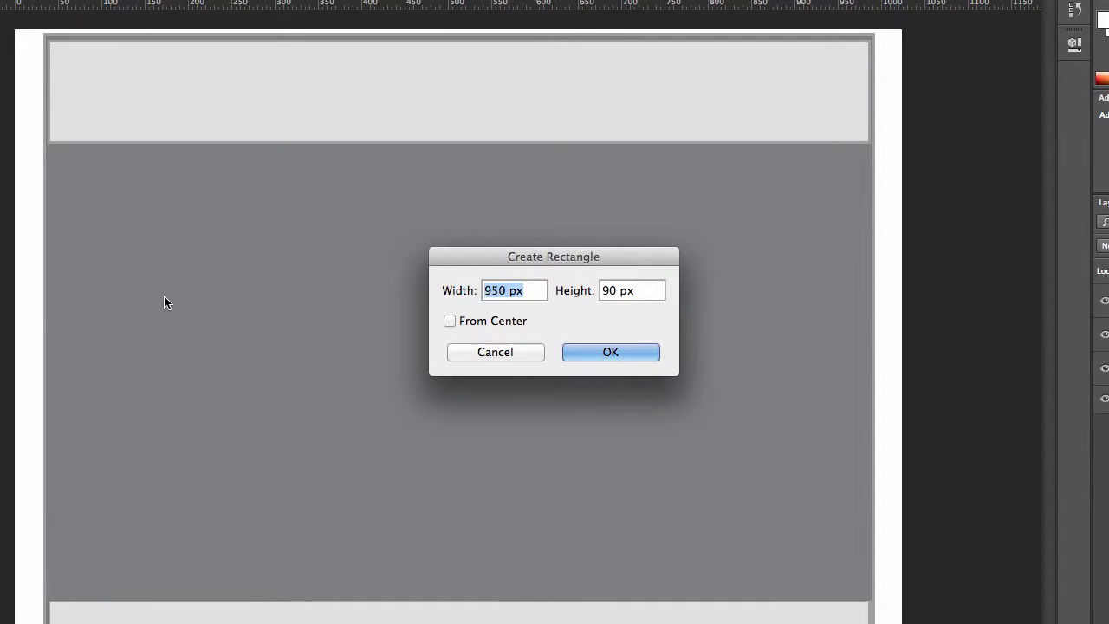
text(160)
key(Tab)
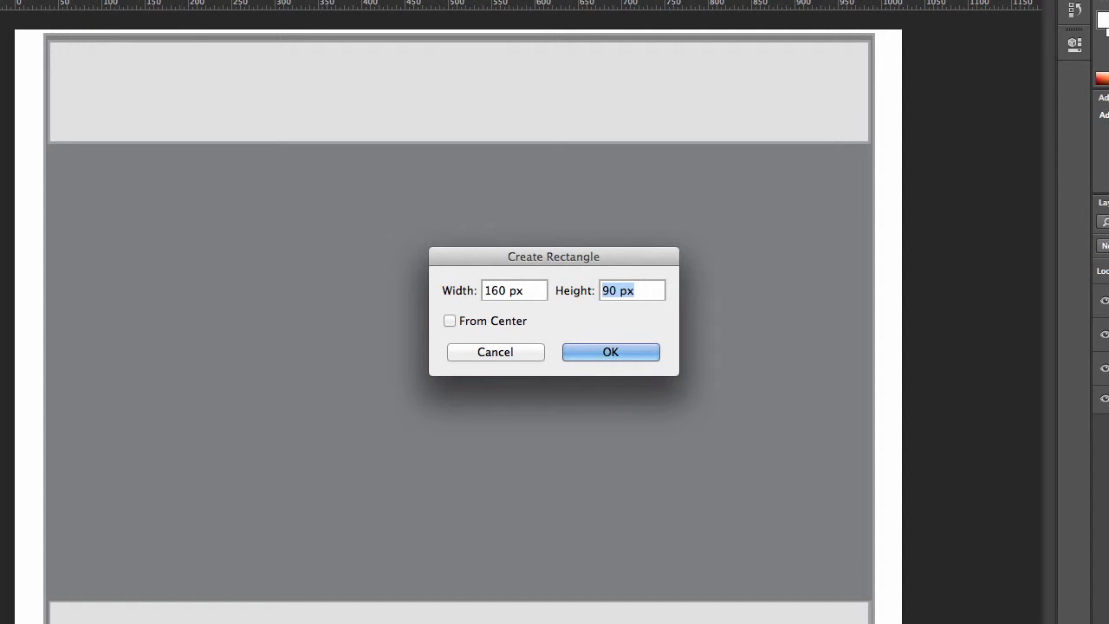
text(600)
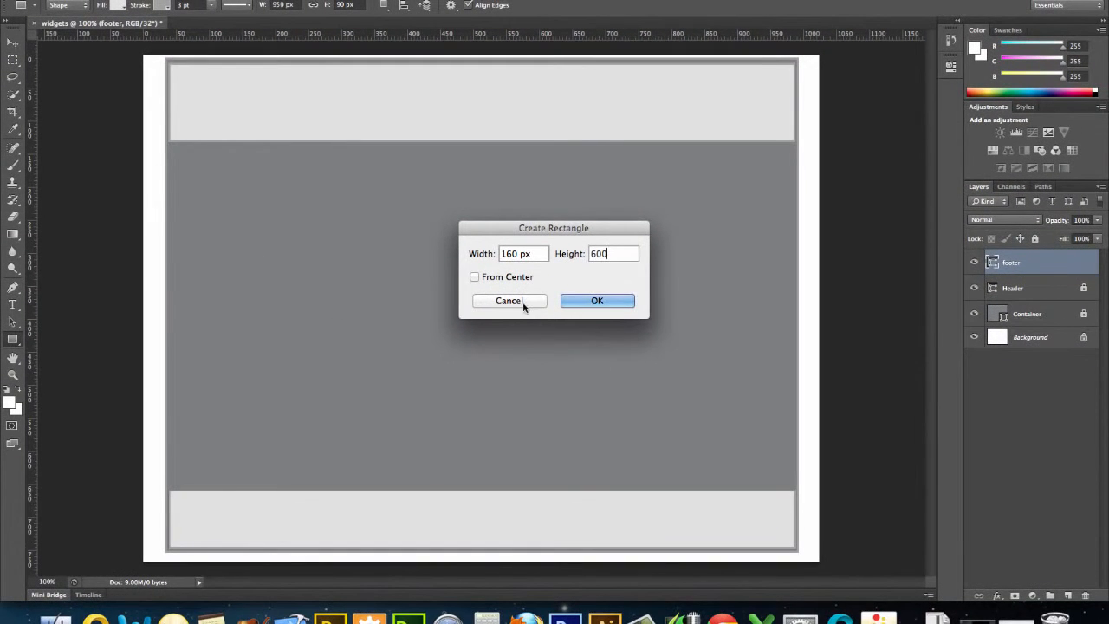
click(586, 298)
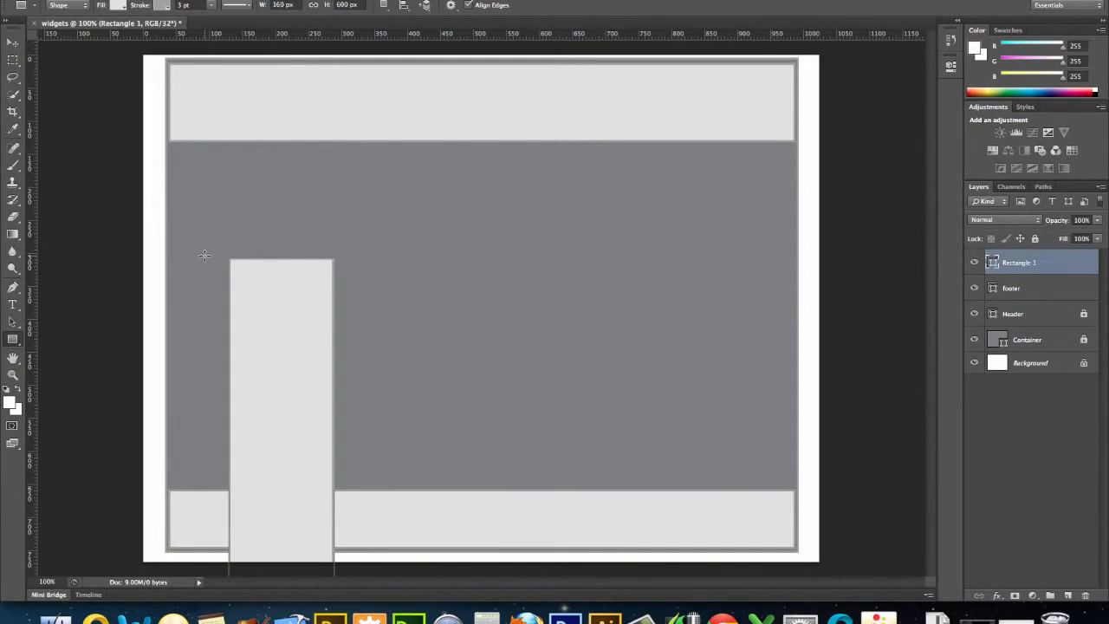
Move the 160 px rectangle to the container's left edge, just below the header.
click(12, 42)
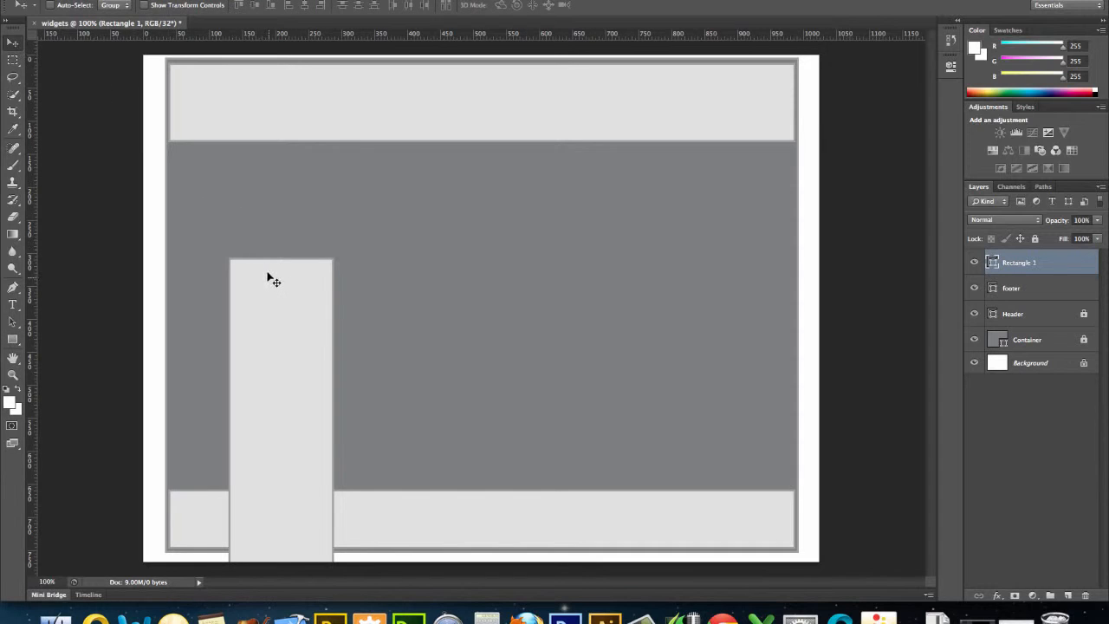
drag(268, 275, 212, 164)
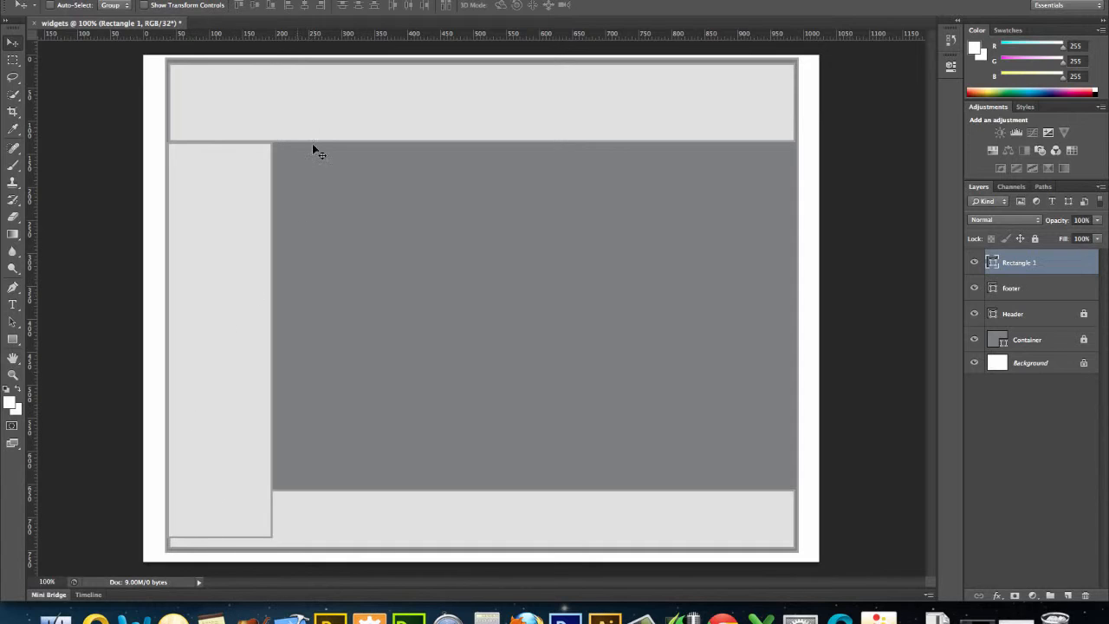
Transform the 160 px rectangle to 87.67% height so it ends at the footer's top edge, and apply it.
click(145, 5)
drag(220, 537, 220, 487)
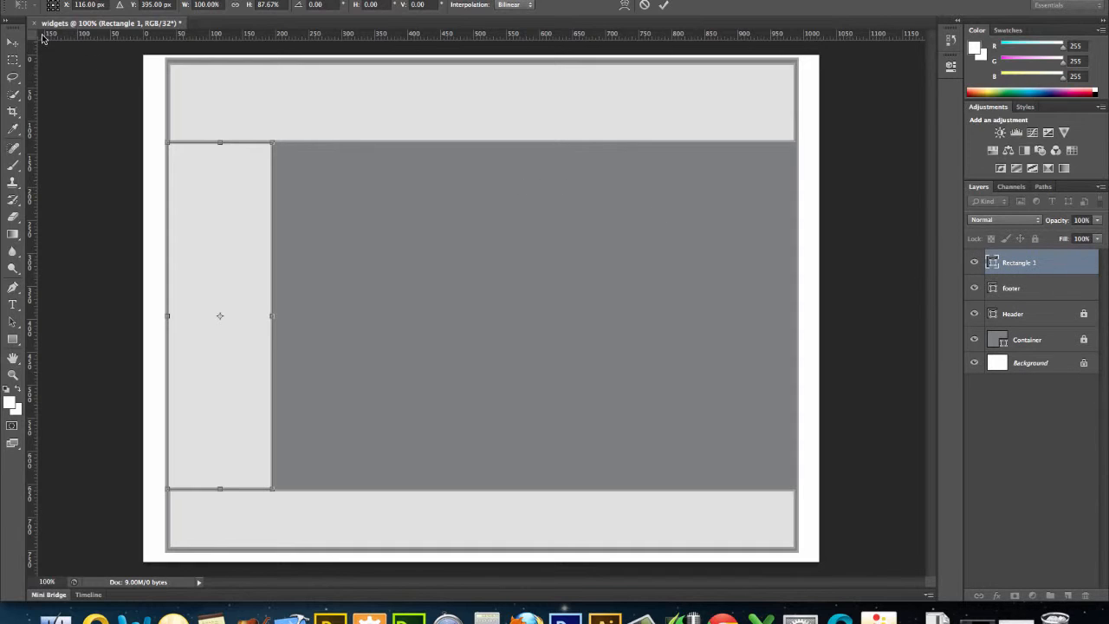
click(10, 42)
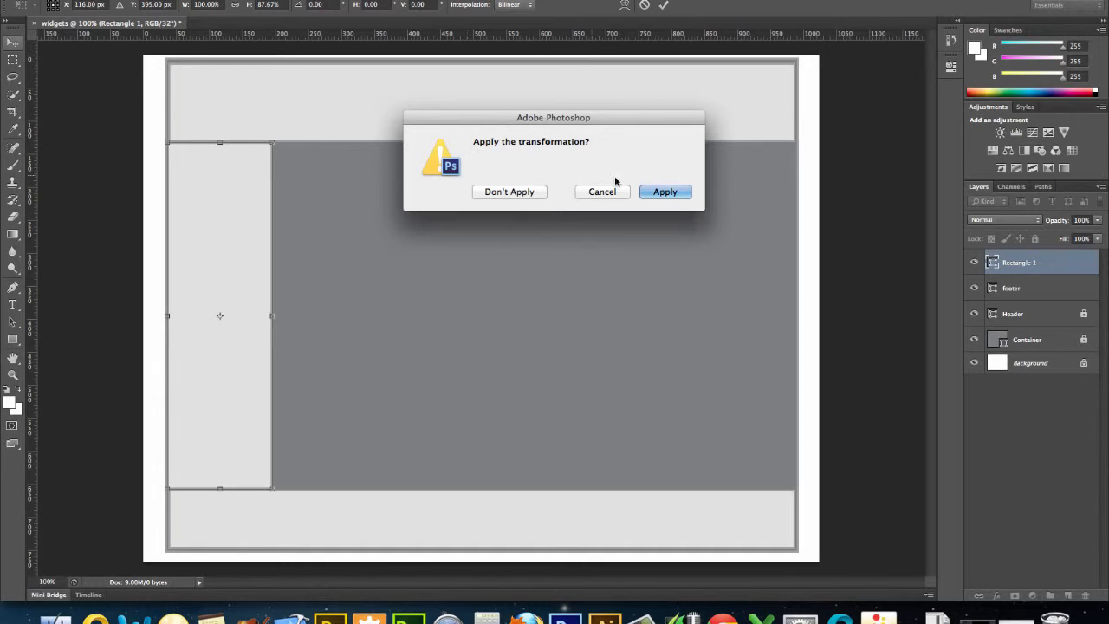
click(660, 192)
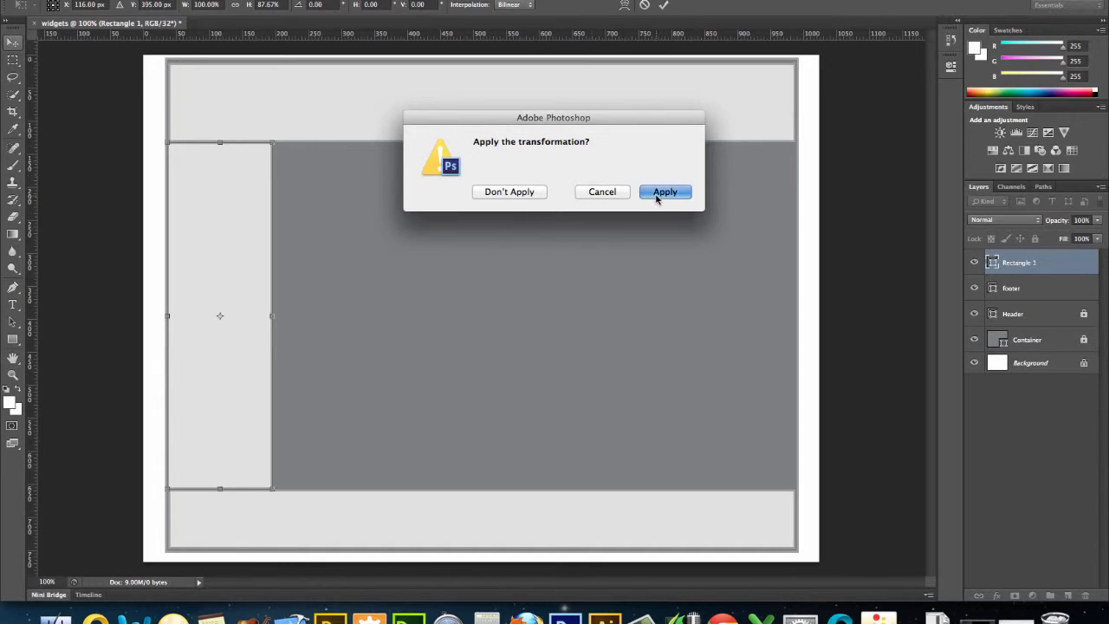
Rename the new rectangle layer sidebar and lock both the sidebar and footer layers.
double_click(1030, 264)
text(sidebar)
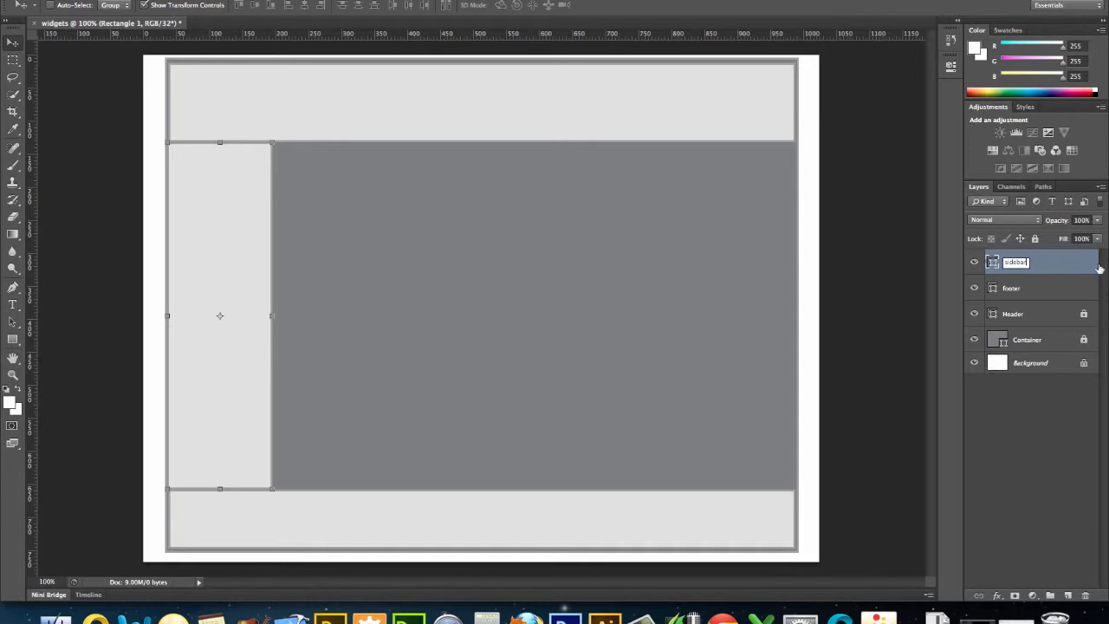
key(Return)
click(1036, 241)
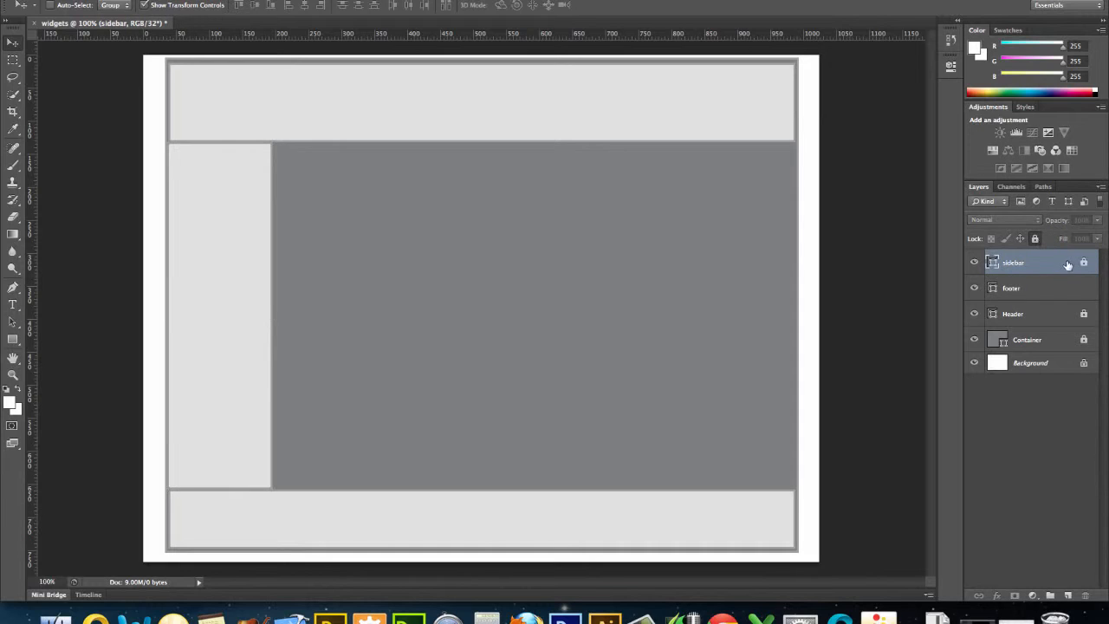
click(1079, 289)
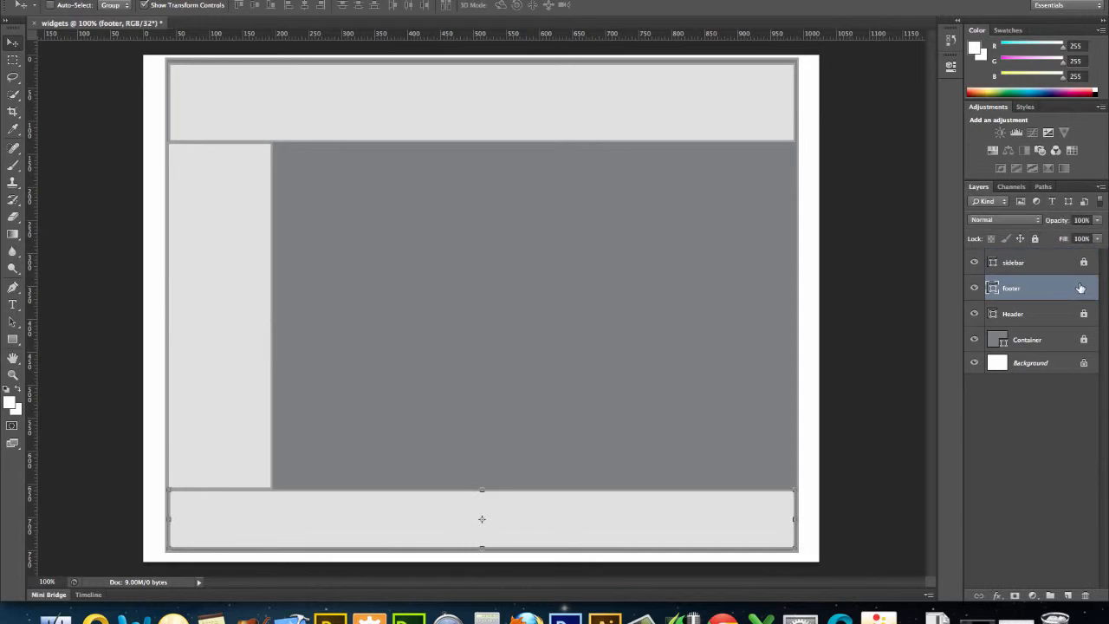
click(1036, 240)
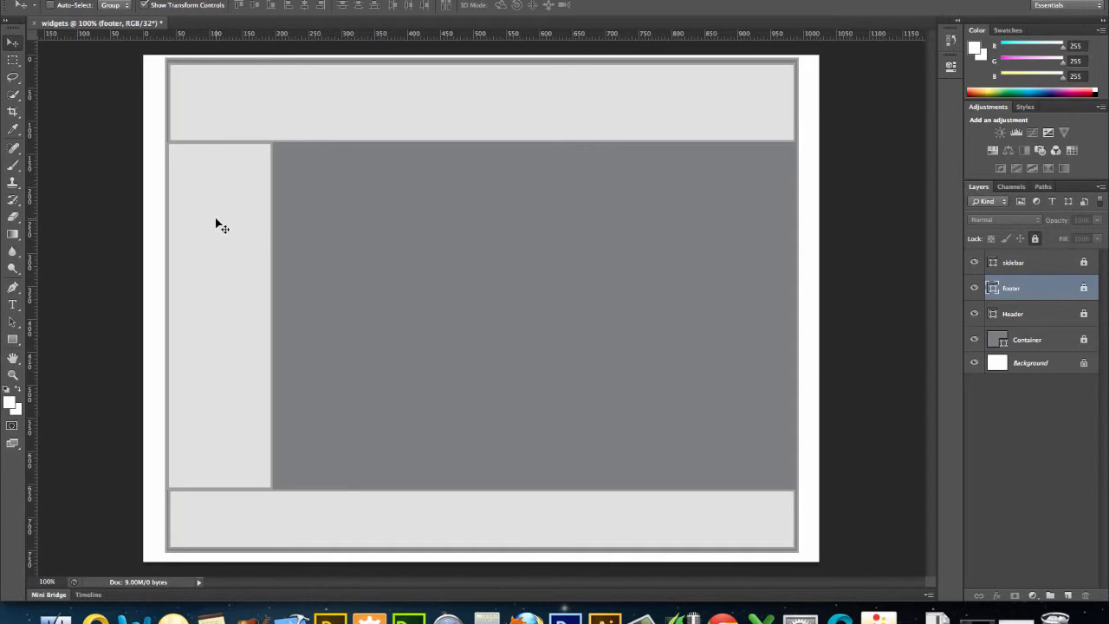
Create an 820 x 570 px rectangle with the Rectangle tool.
click(15, 337)
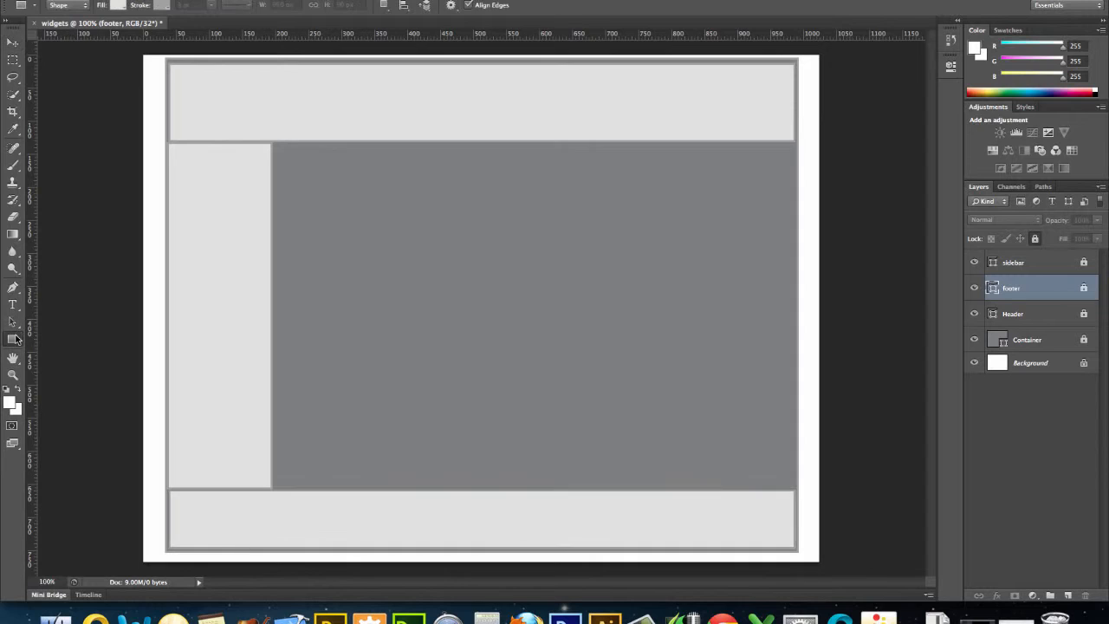
click(328, 256)
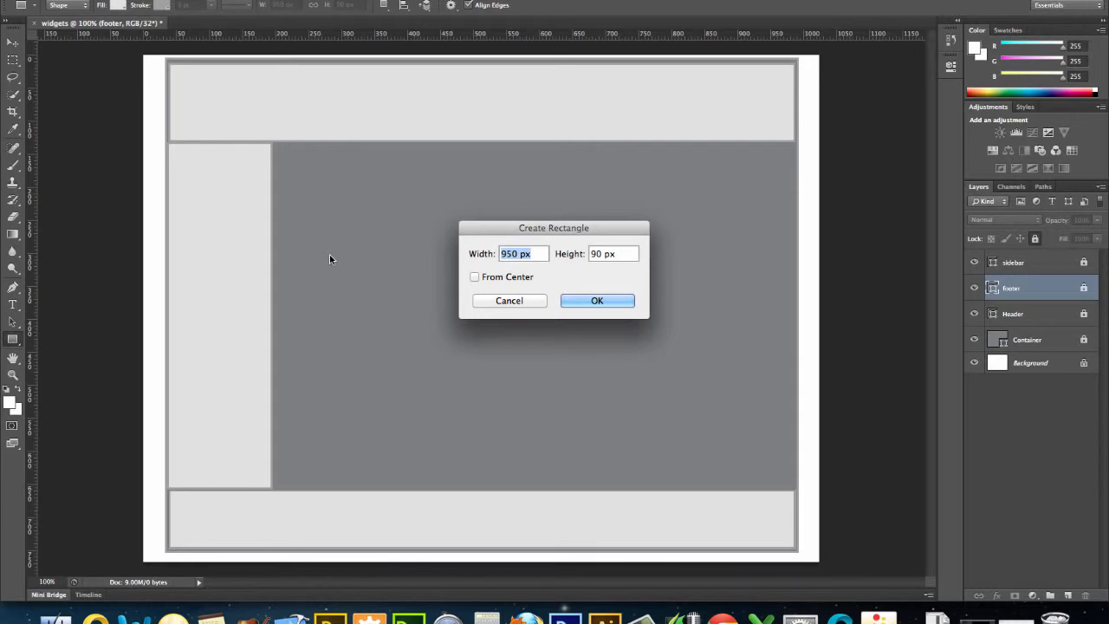
text(820)
key(Tab)
text(570)
click(584, 300)
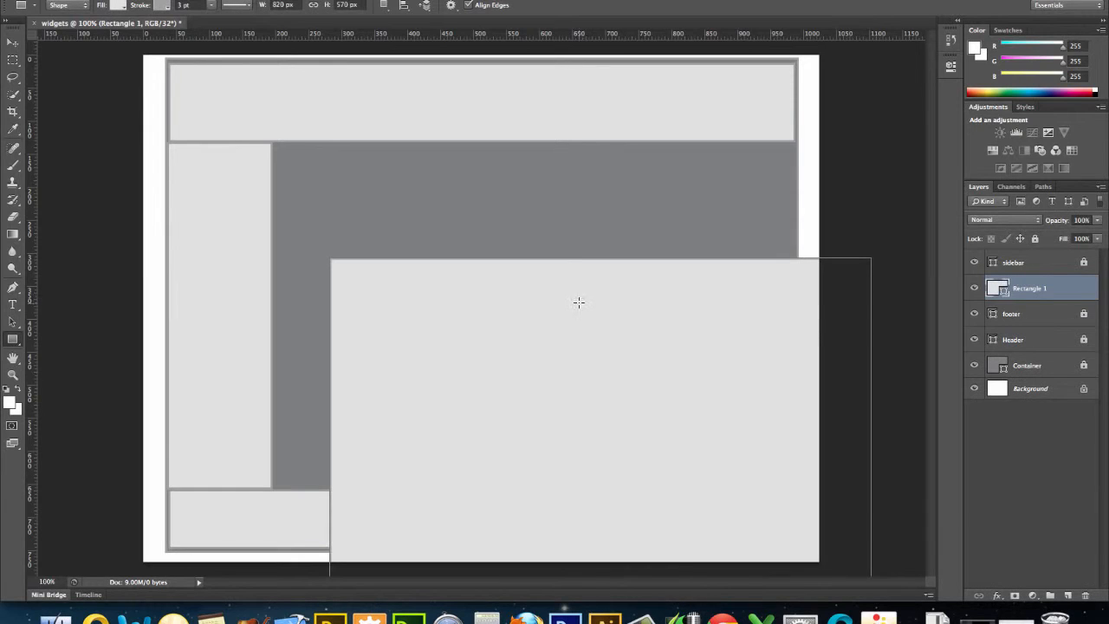
Move the 820 px rectangle beside the sidebar and resize it to fill the space between sidebar, header and footer.
click(14, 42)
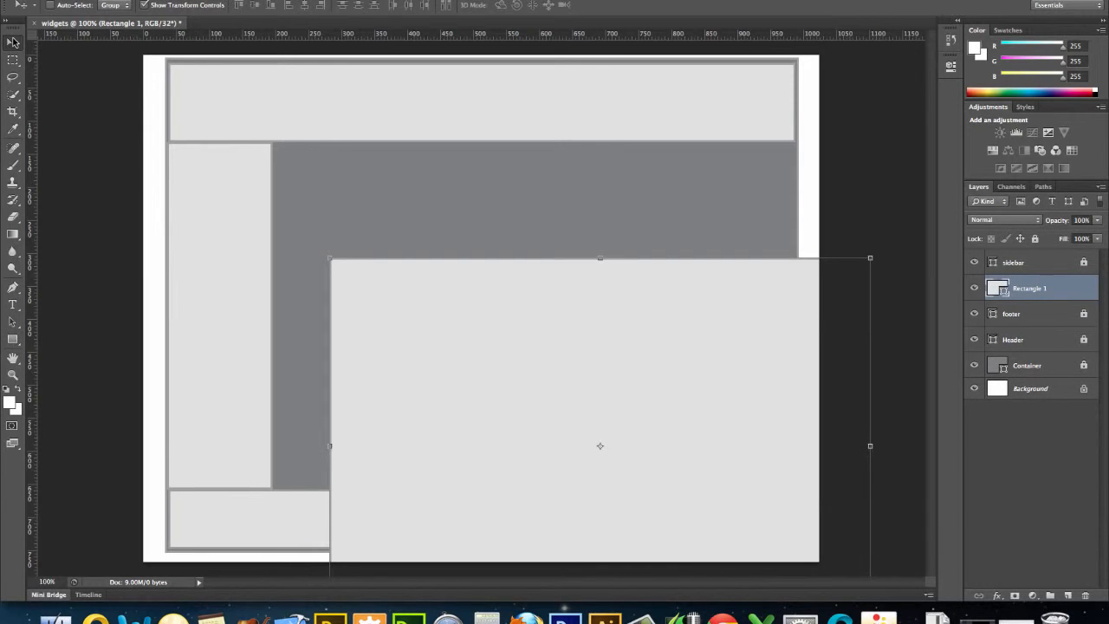
drag(359, 283, 304, 167)
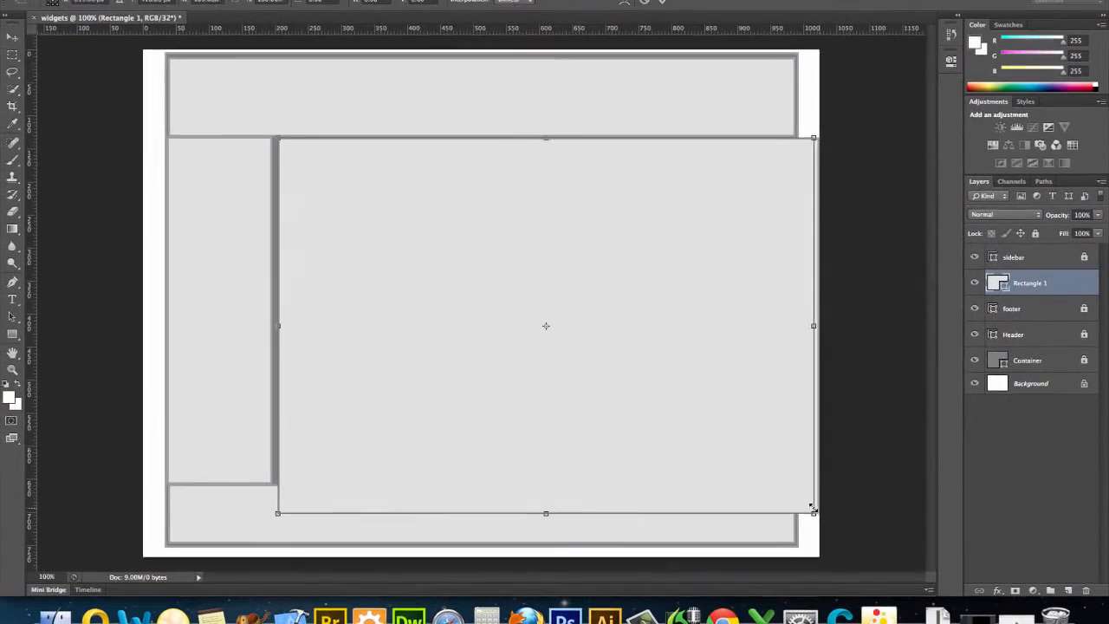
drag(768, 505, 791, 479)
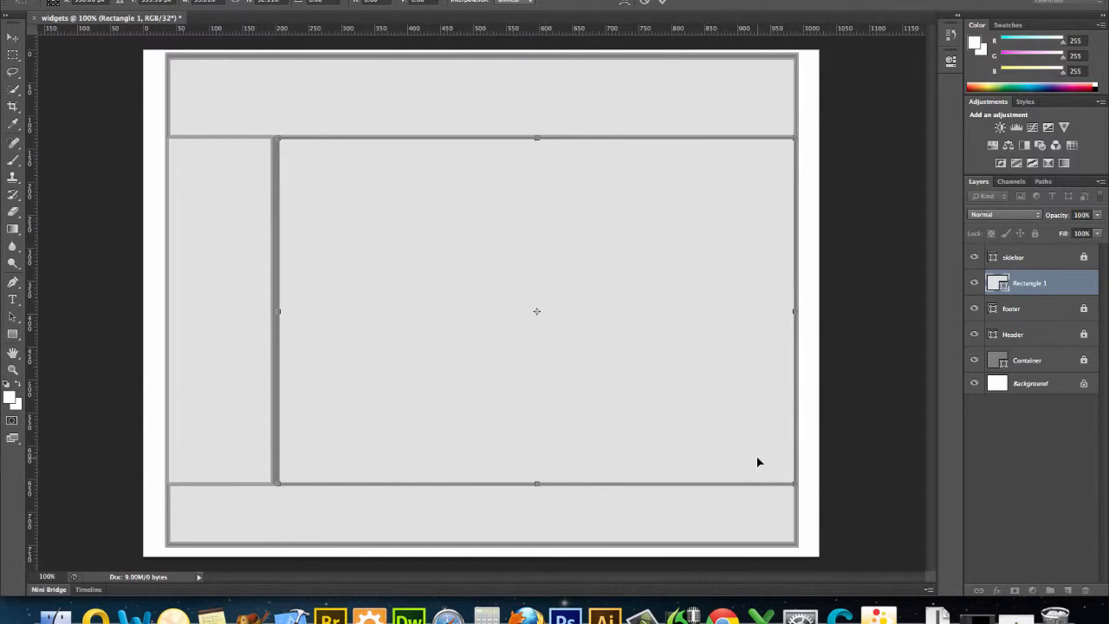
key(Left)
key(Left)
key(Left)
key(Left)
key(Left)
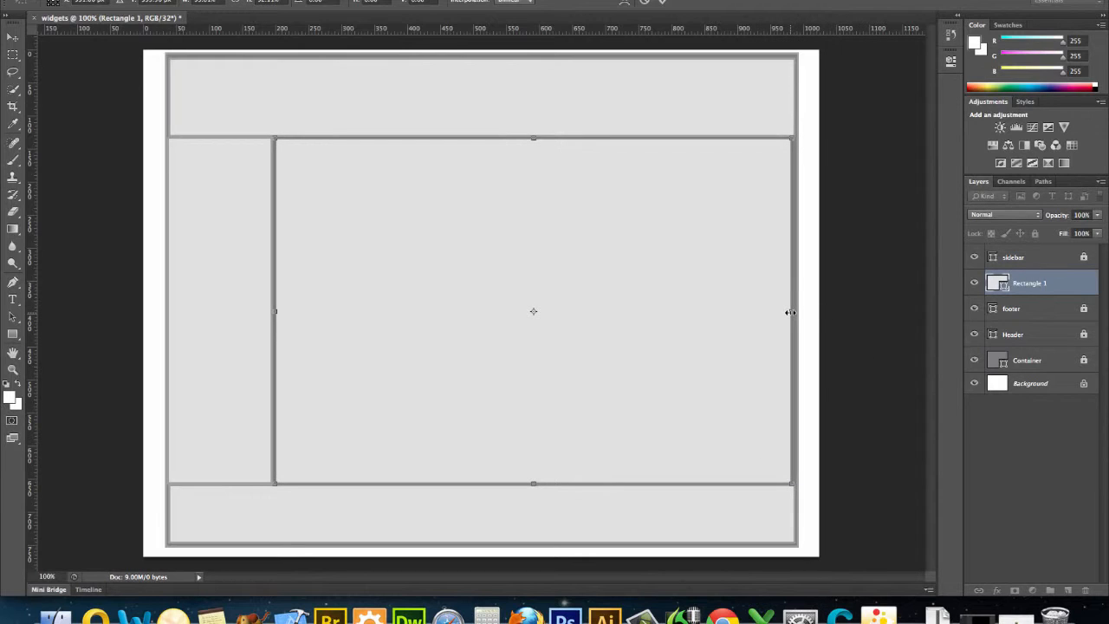
drag(791, 312, 793, 312)
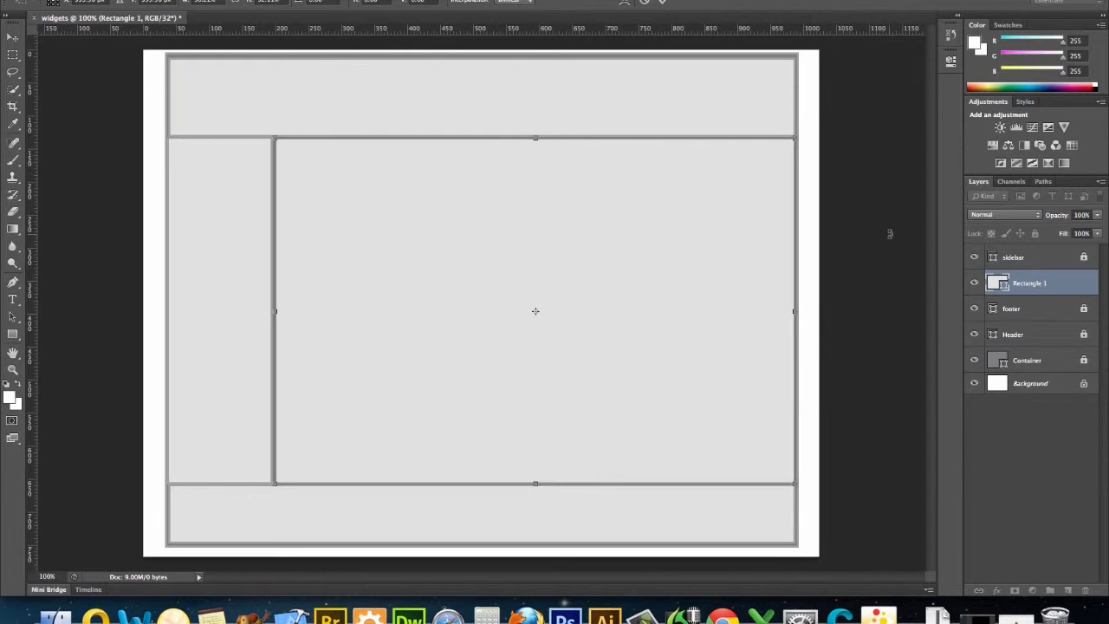
key(Return)
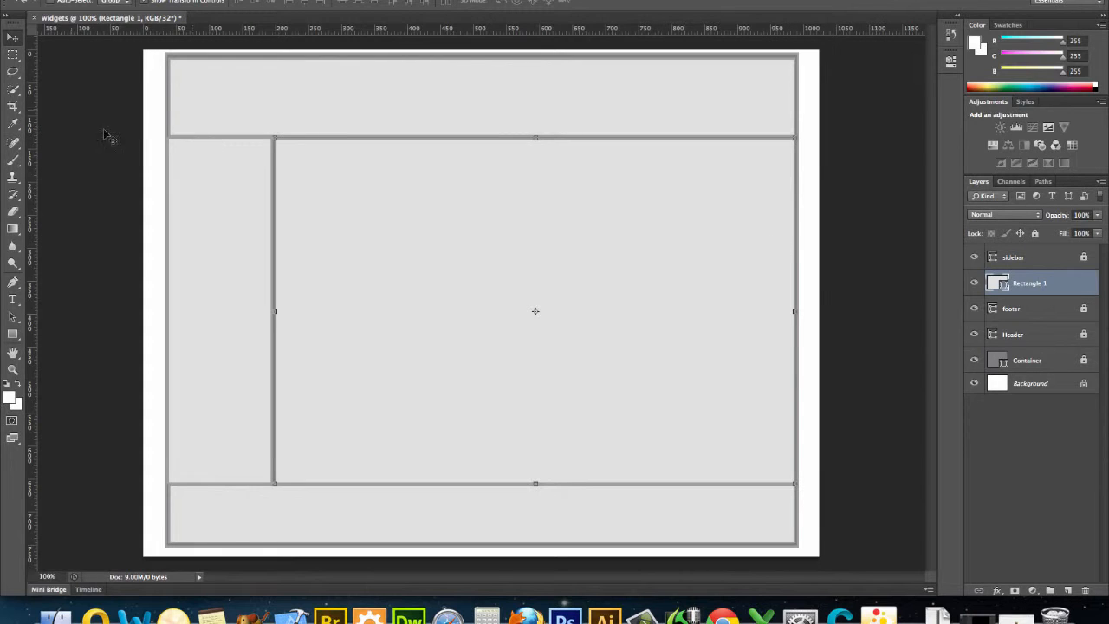
Rename the 820 px rectangle layer main.
click(14, 55)
click(14, 35)
double_click(1036, 286)
text(main)
key(Return)
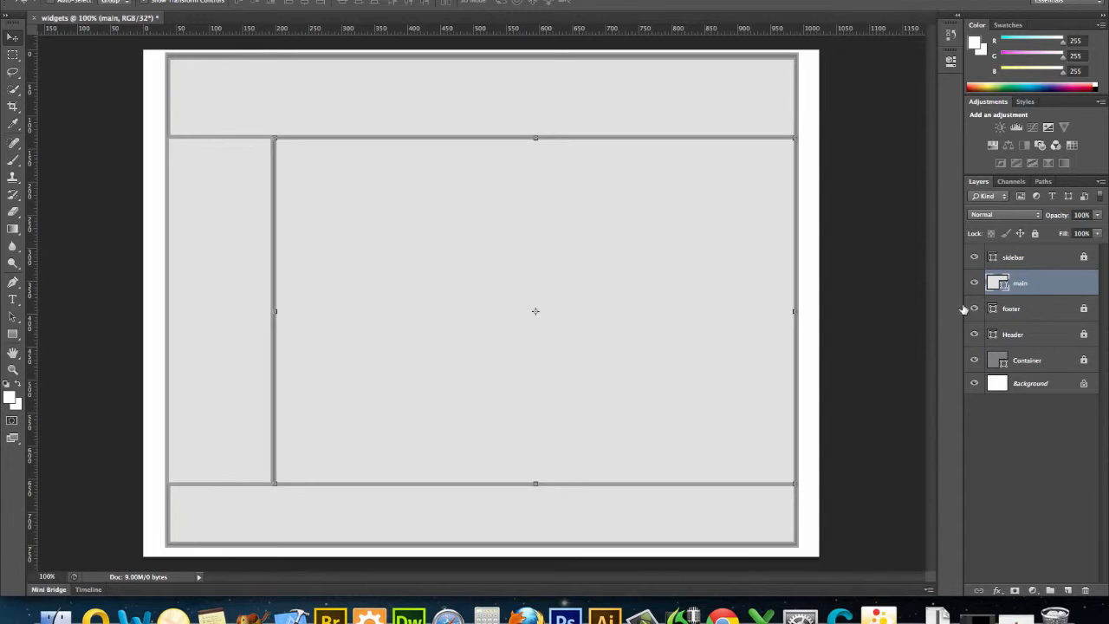
Select the sidebar, main, footer, Header and Container layers and put them into a new group.
click(975, 257)
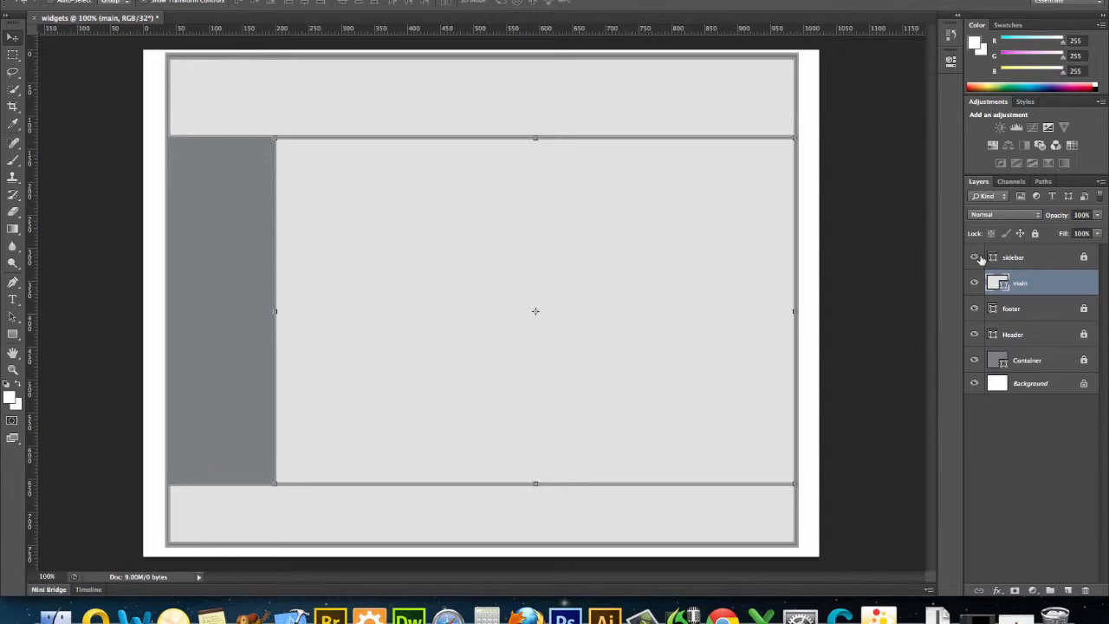
click(974, 258)
click(1051, 257)
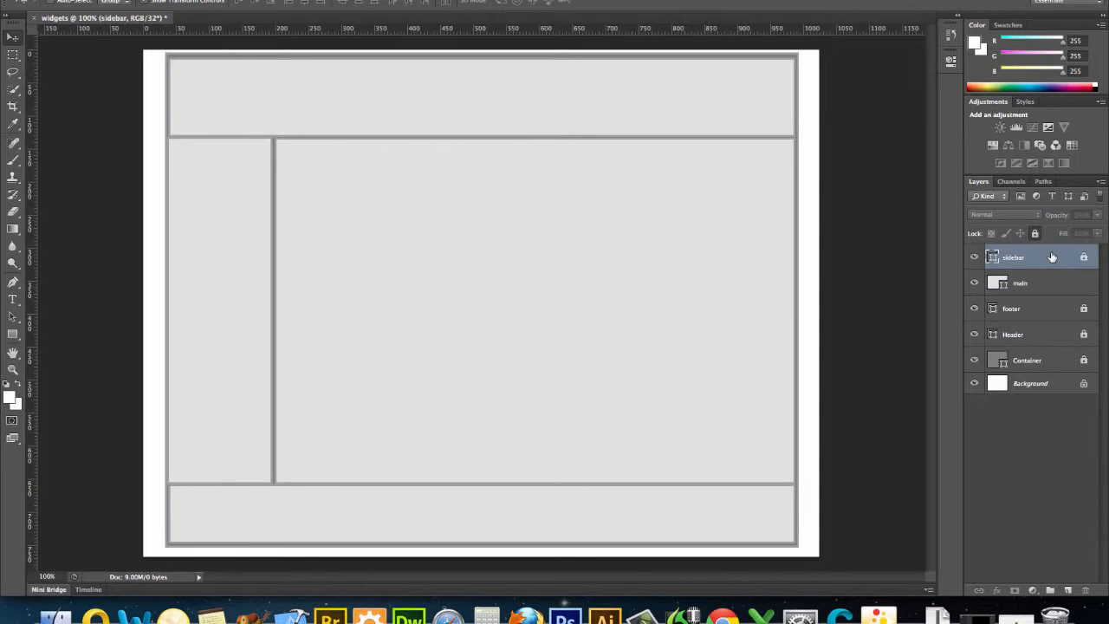
shift+click(1055, 290)
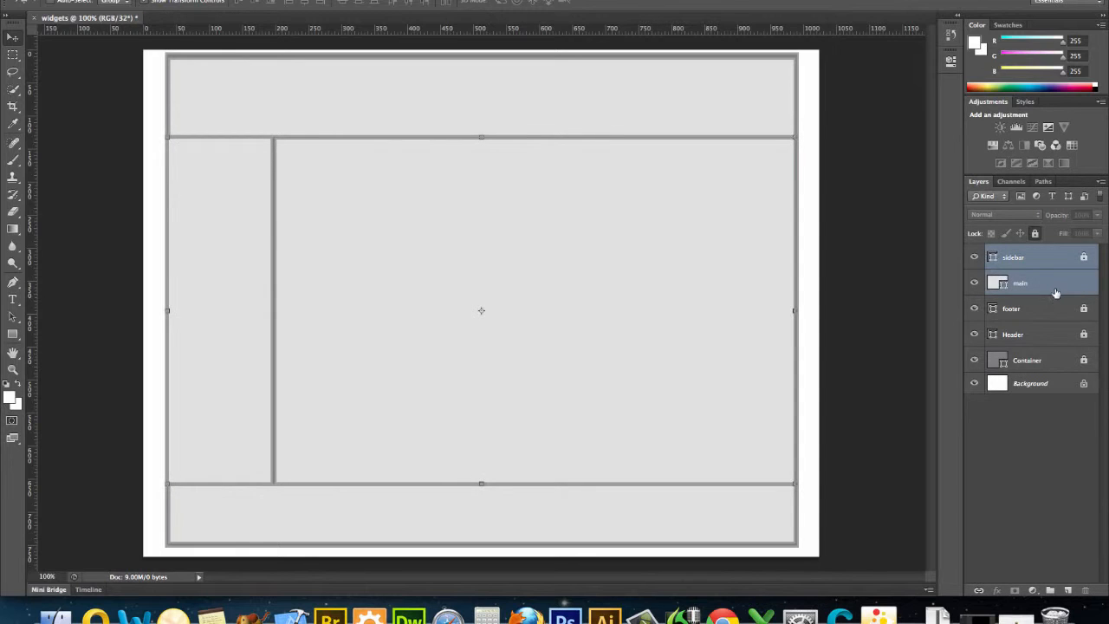
shift+click(1056, 309)
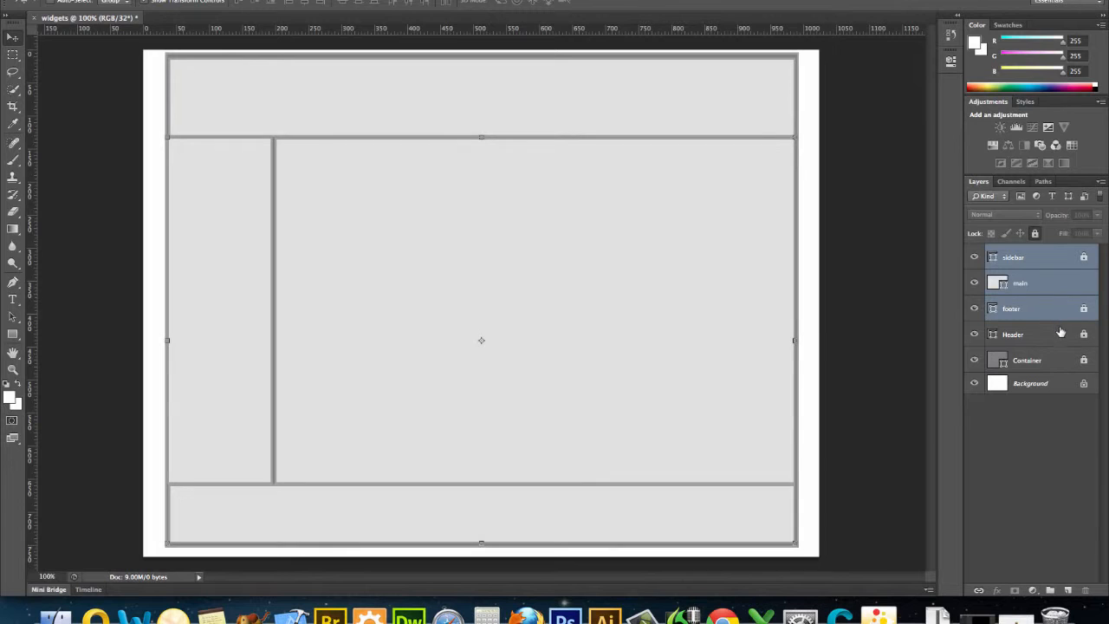
shift+click(1057, 334)
shift+click(1069, 364)
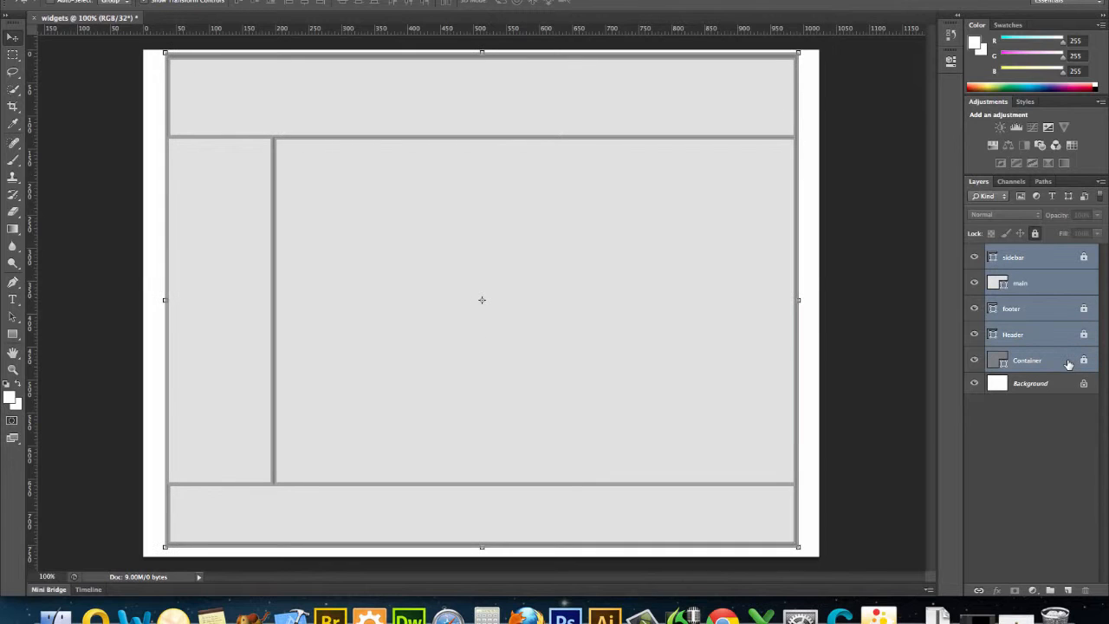
click(1050, 590)
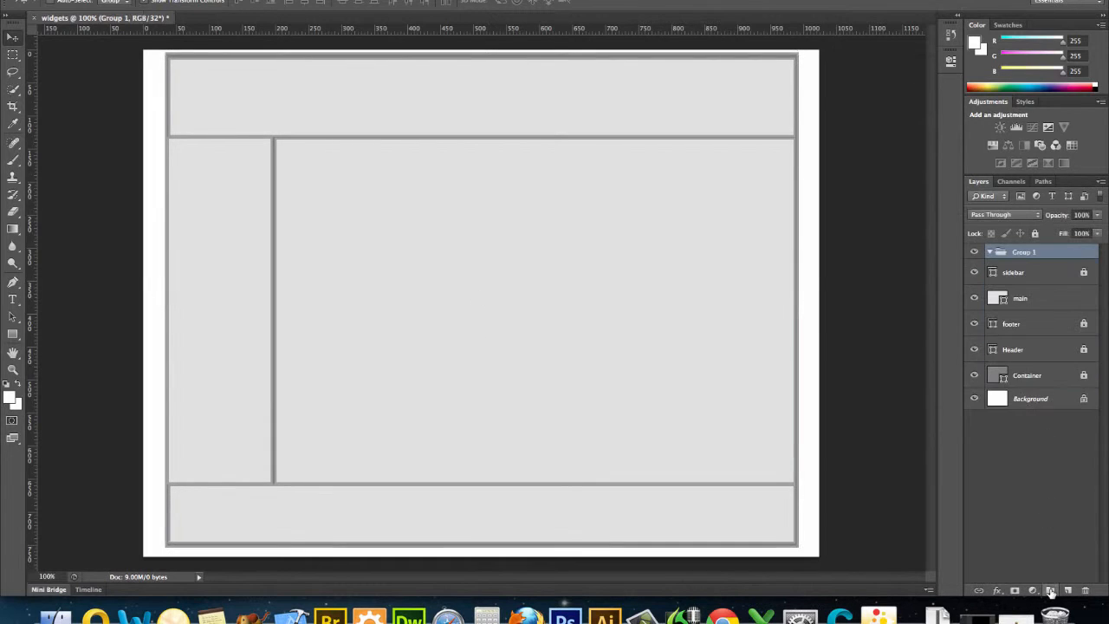
Drag the main, footer, Header and Container layers inside the new group alongside sidebar.
click(1043, 272)
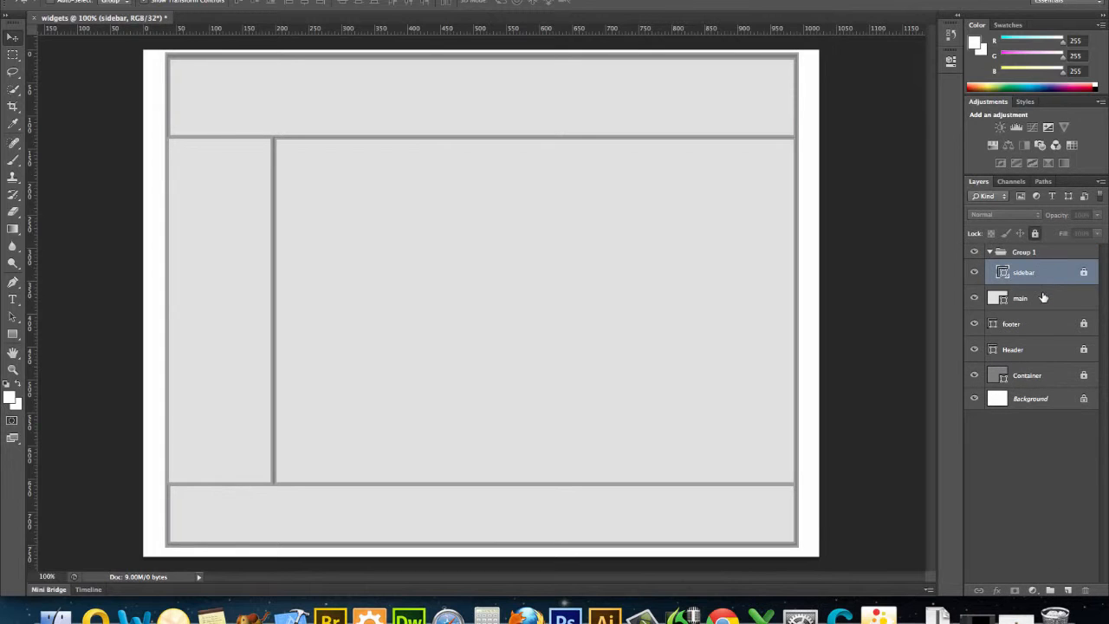
drag(1041, 298, 1039, 258)
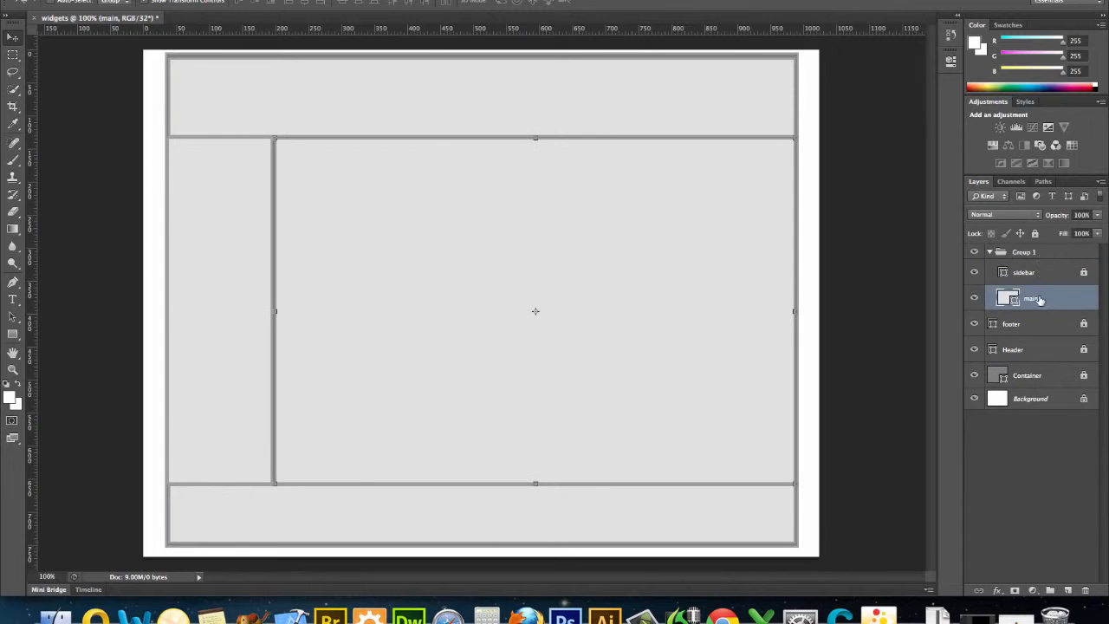
drag(1039, 323, 1035, 257)
drag(1035, 299, 1035, 255)
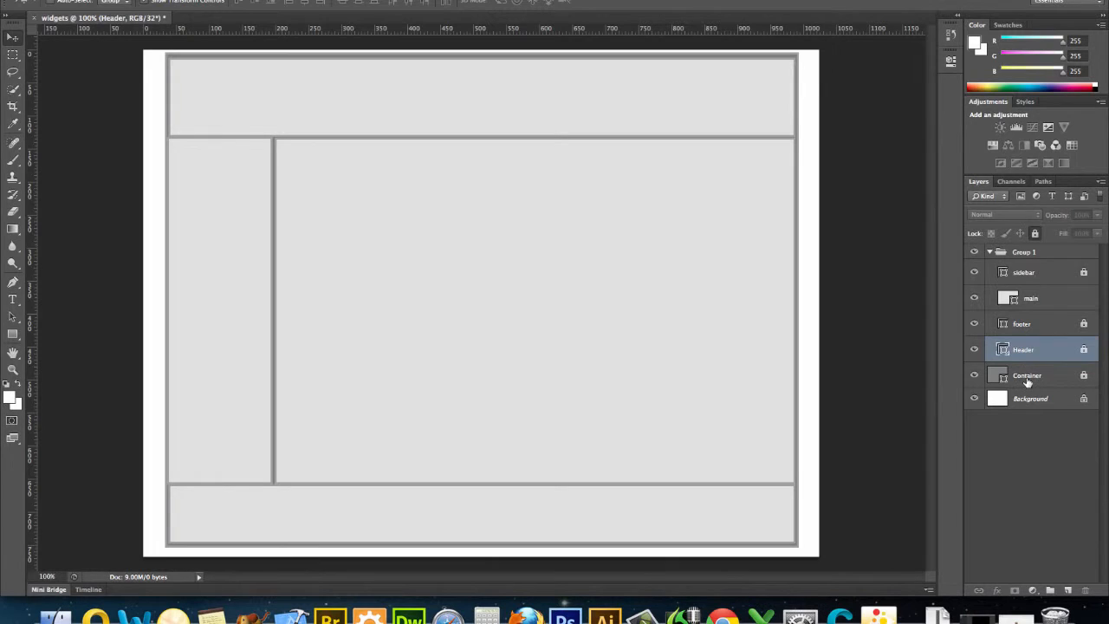
drag(1027, 387, 1028, 254)
Rename the layer group divs.
double_click(1026, 252)
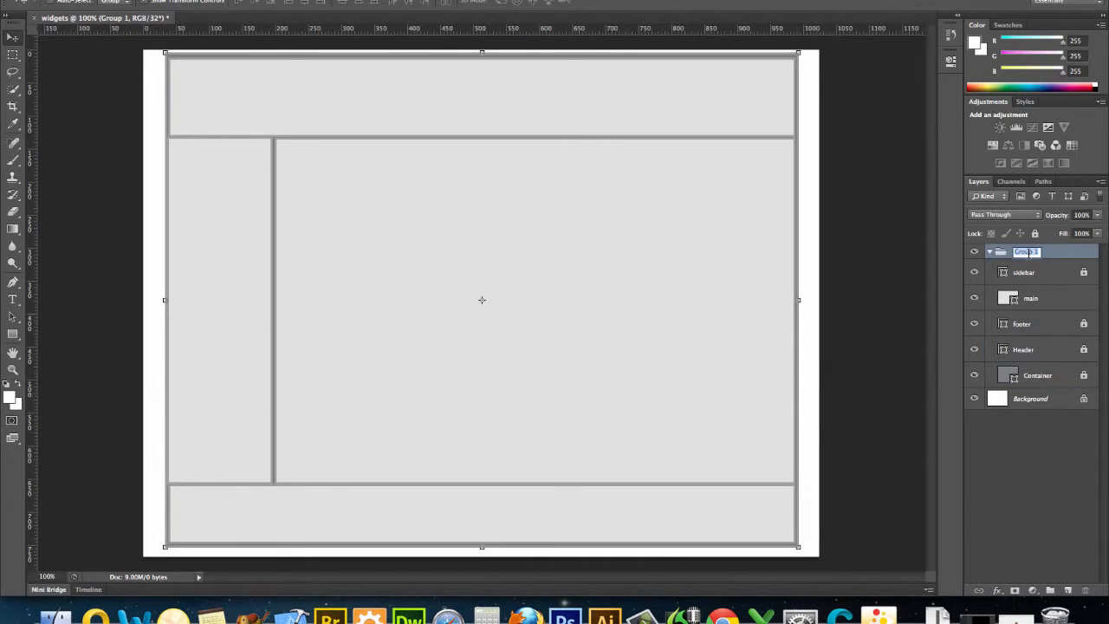
text(c)
text(ivs)
key(Return)
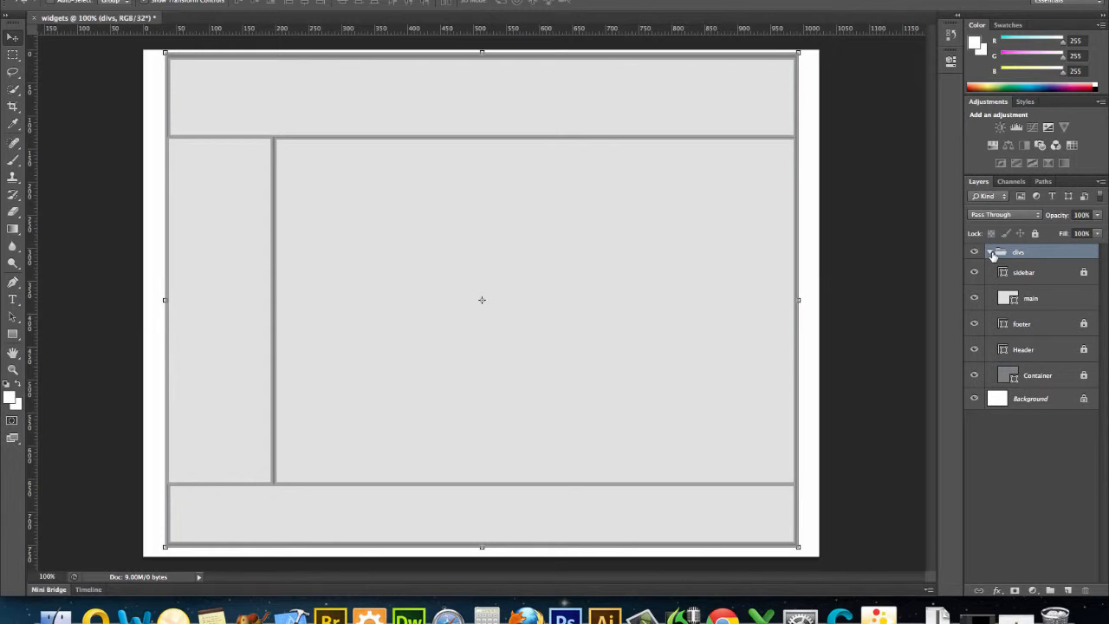
Collapse the divs layer group.
click(990, 252)
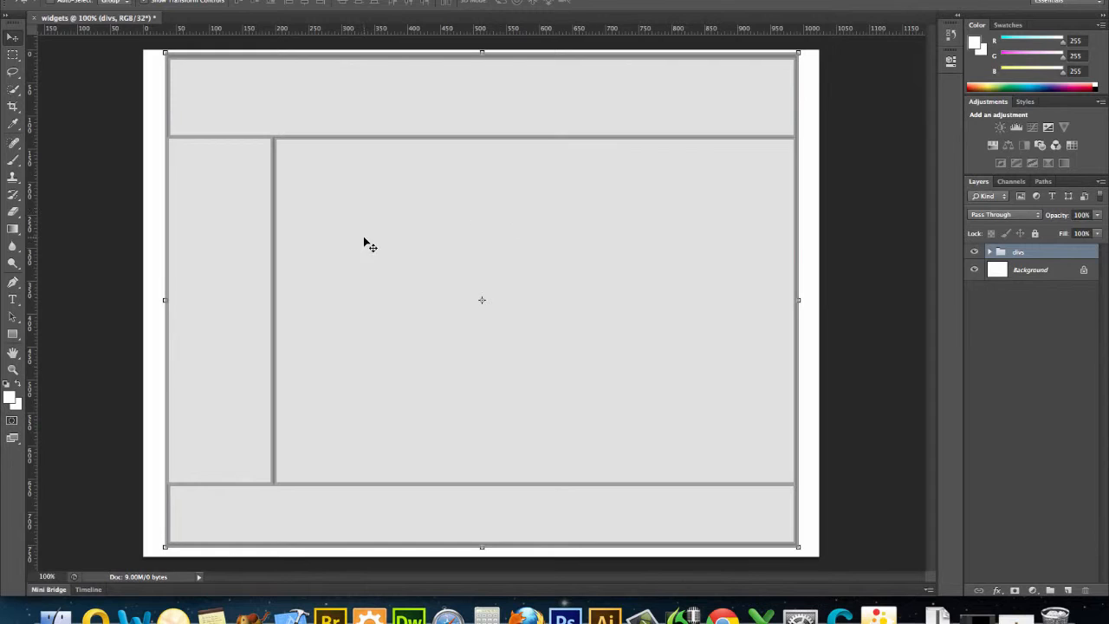
click(15, 337)
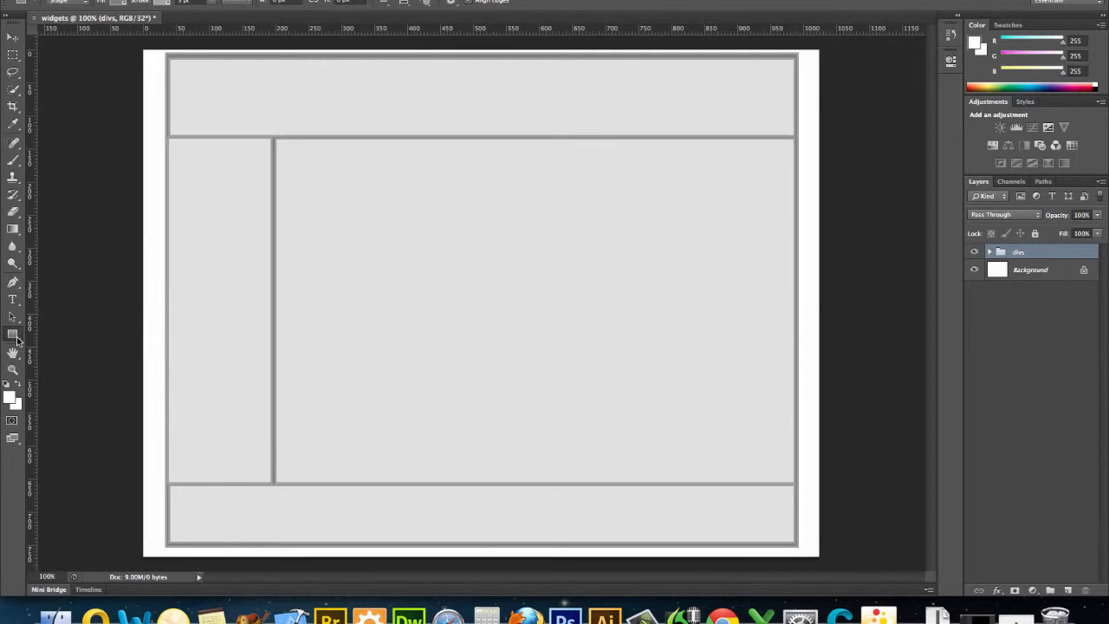
click(16, 339)
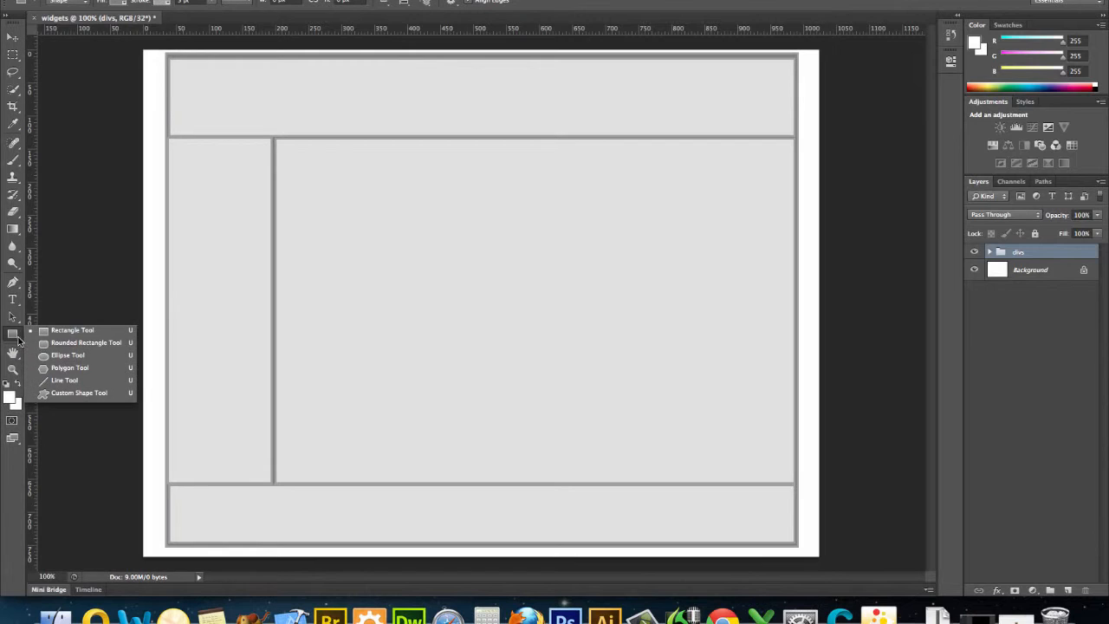
click(44, 379)
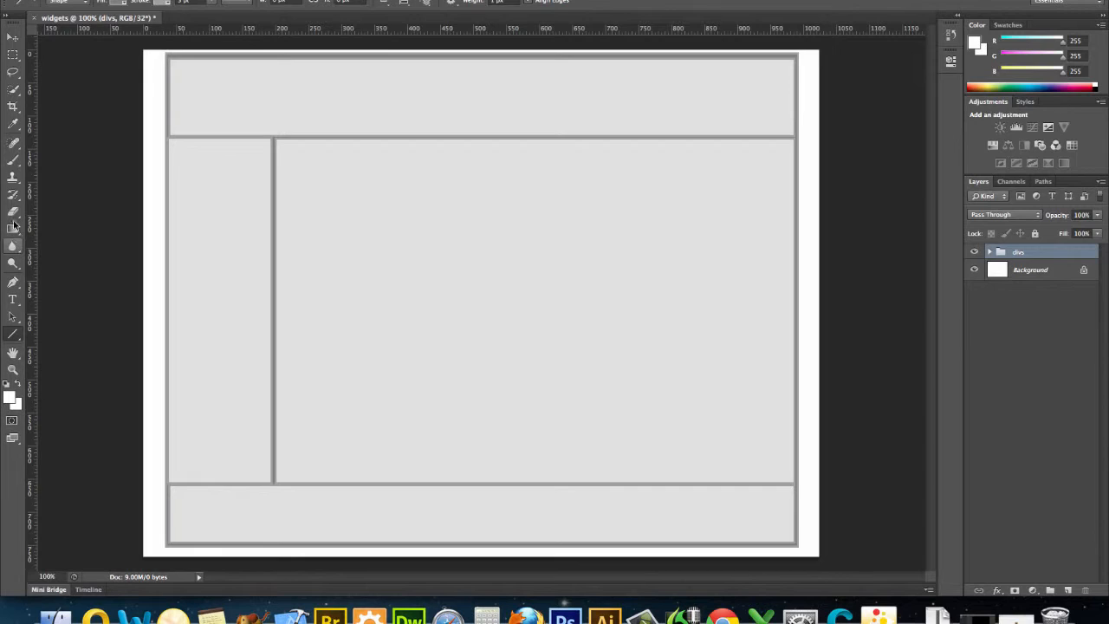
Pick the Type tool and set its font size to 48 pt with a bold style.
click(14, 302)
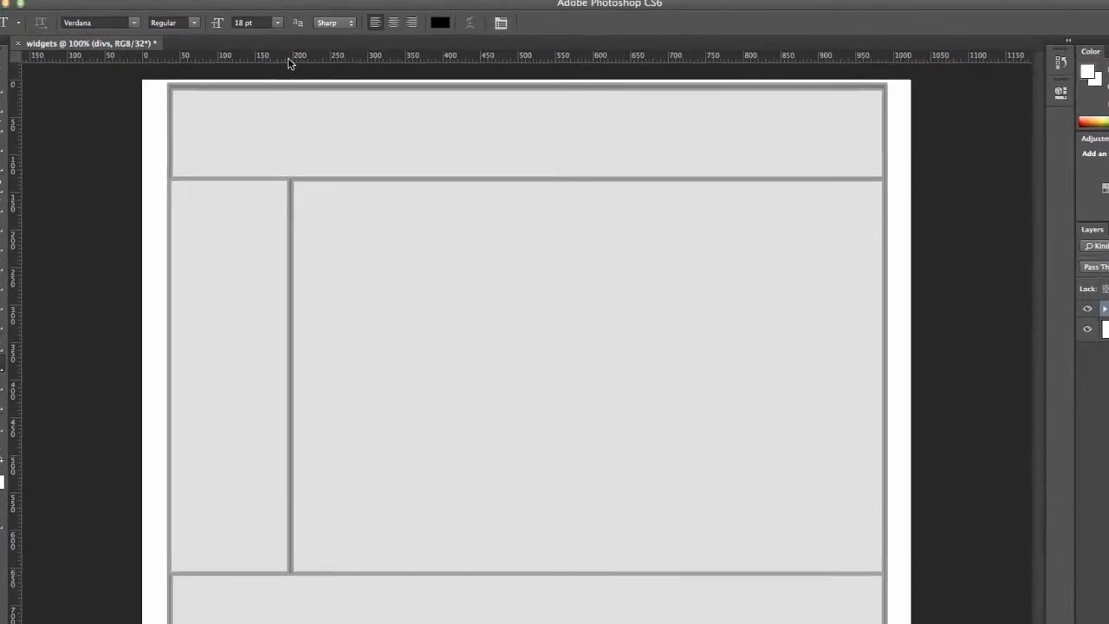
click(277, 22)
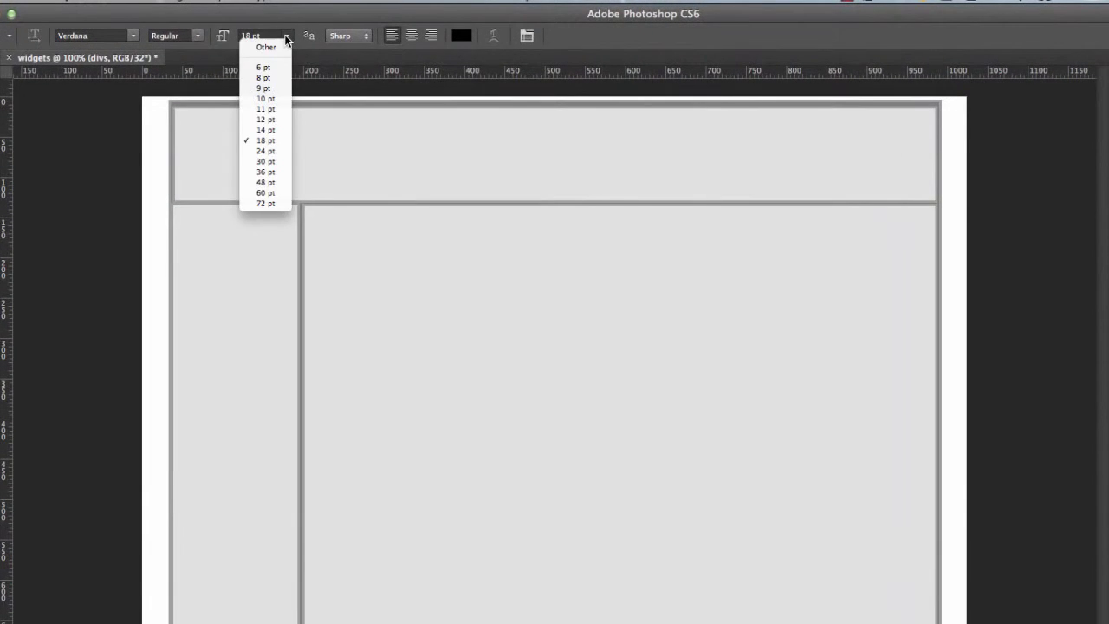
click(265, 182)
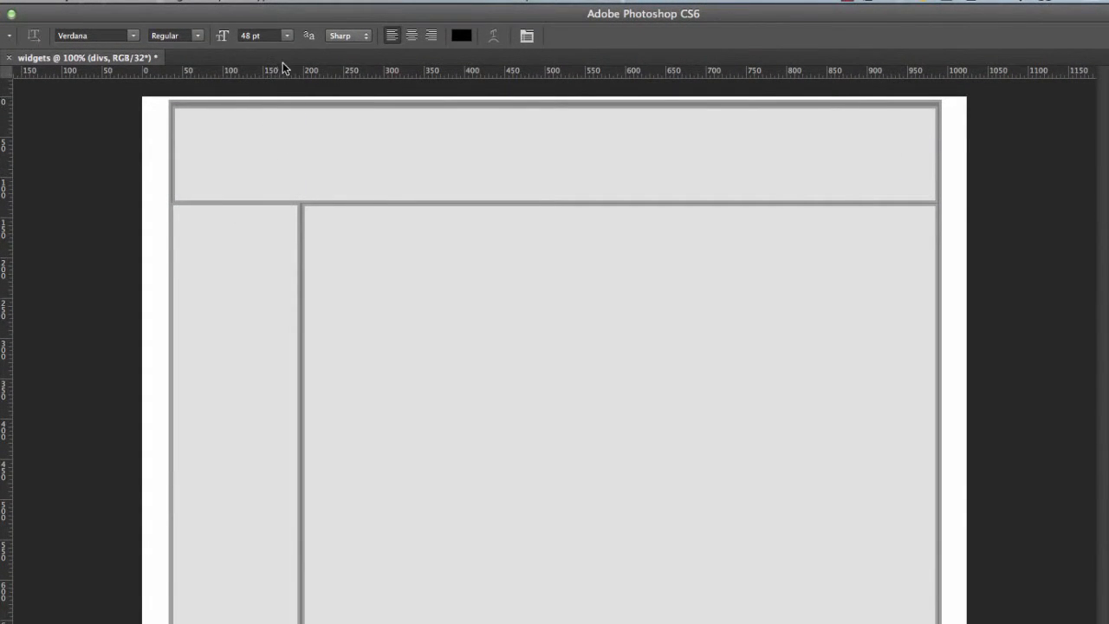
click(201, 38)
click(198, 50)
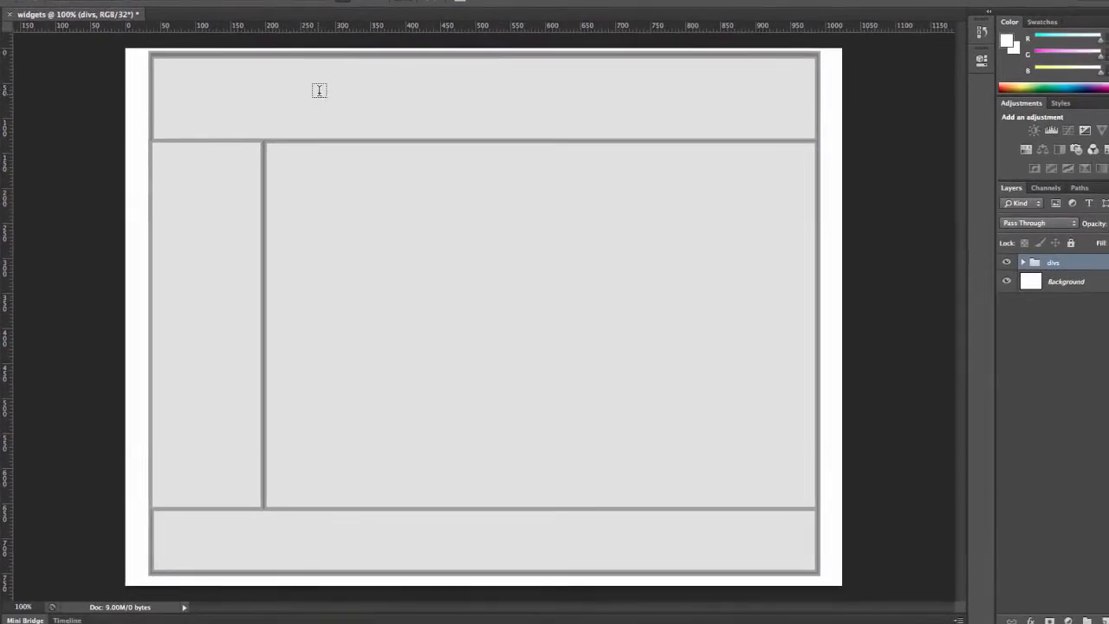
Add the heading Wally's Widgets in the header and move it to the header's centre.
click(319, 90)
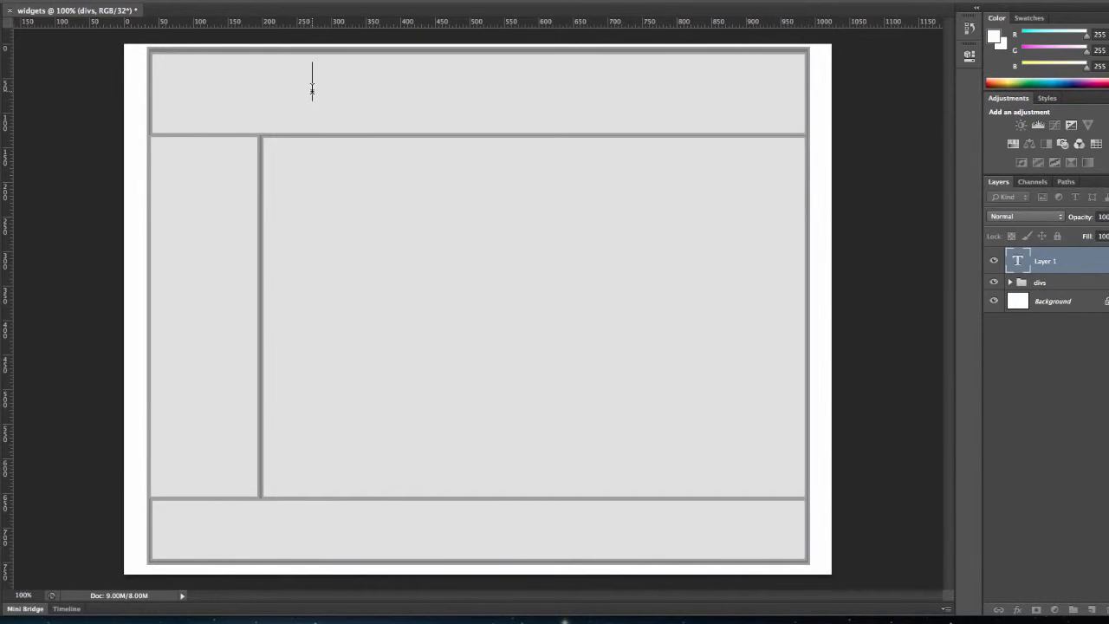
text(Wally)
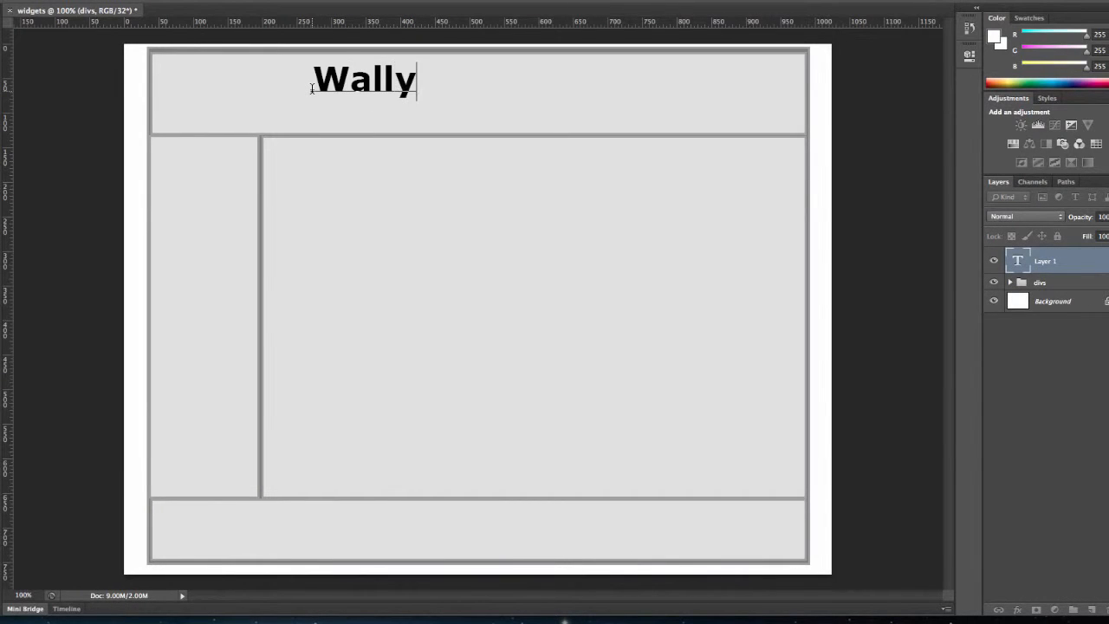
text('s Widge)
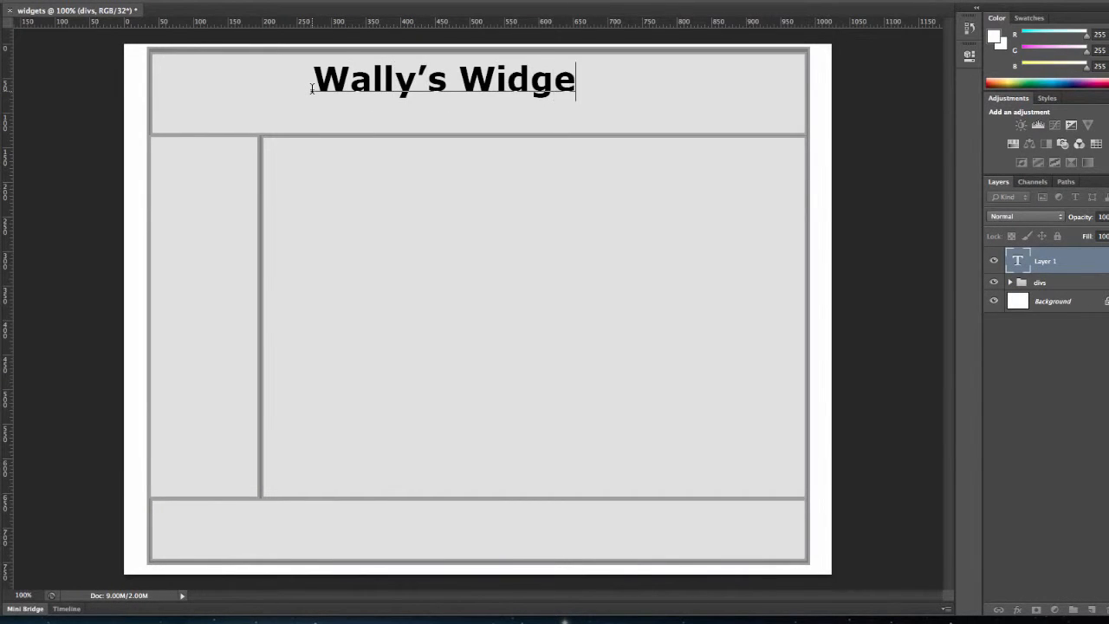
text(ts)
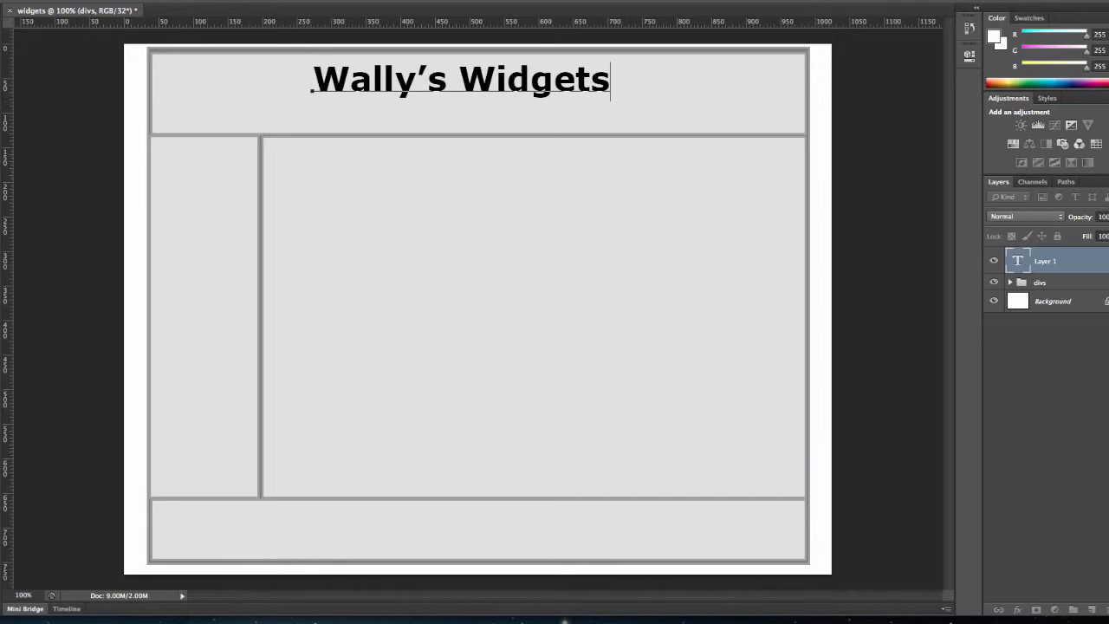
key(ctrl+Return)
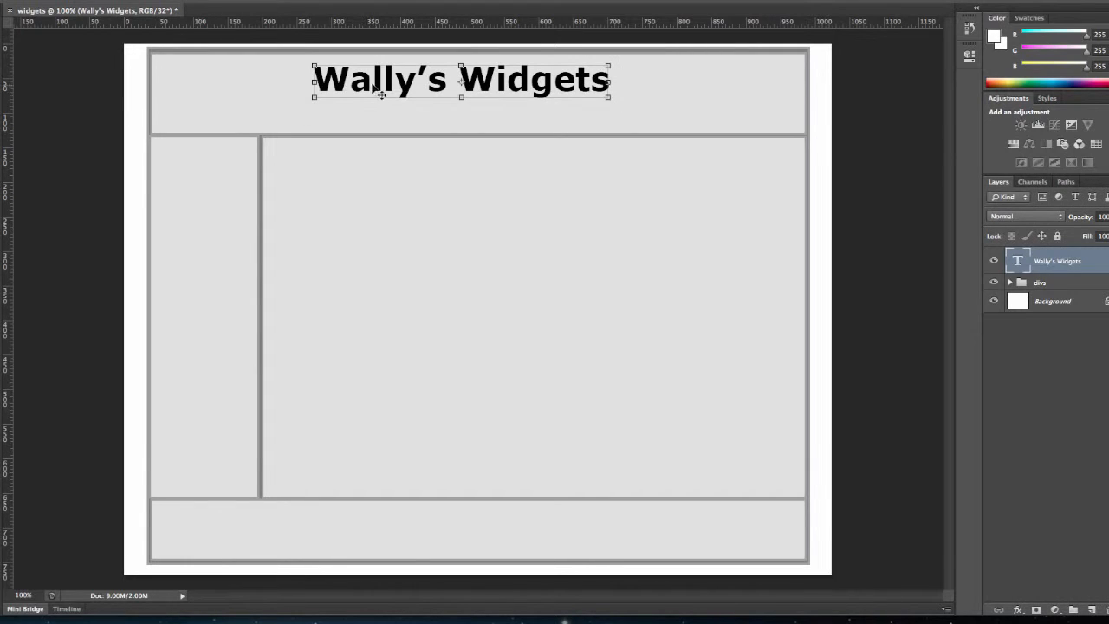
drag(381, 92, 414, 84)
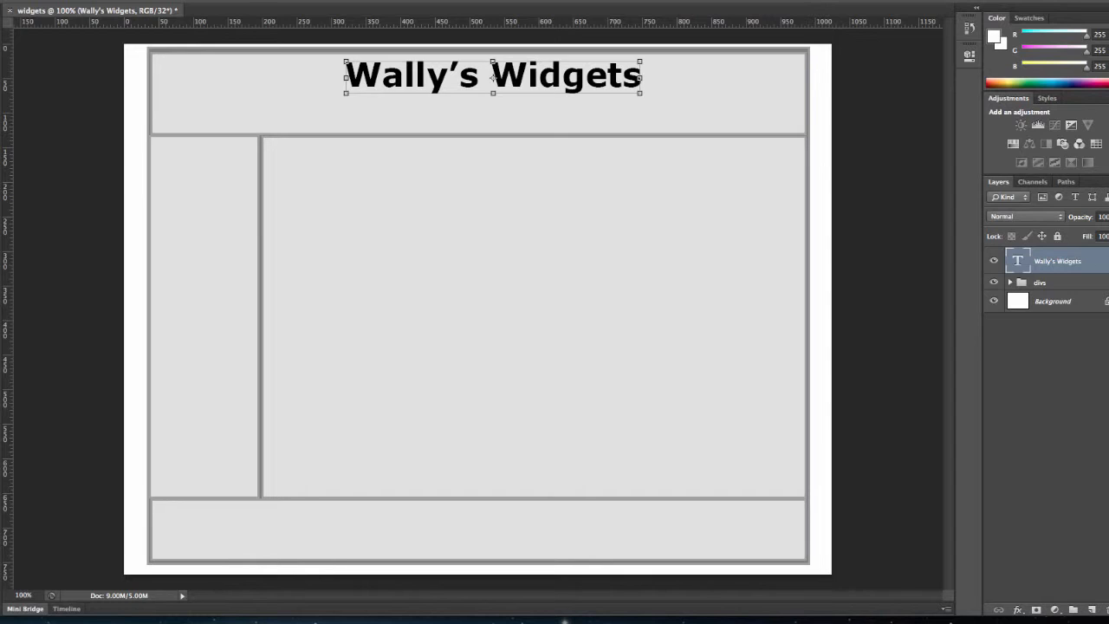
Draw a rounded rectangle button about 125 px wide below the heading in the header.
click(0, 338)
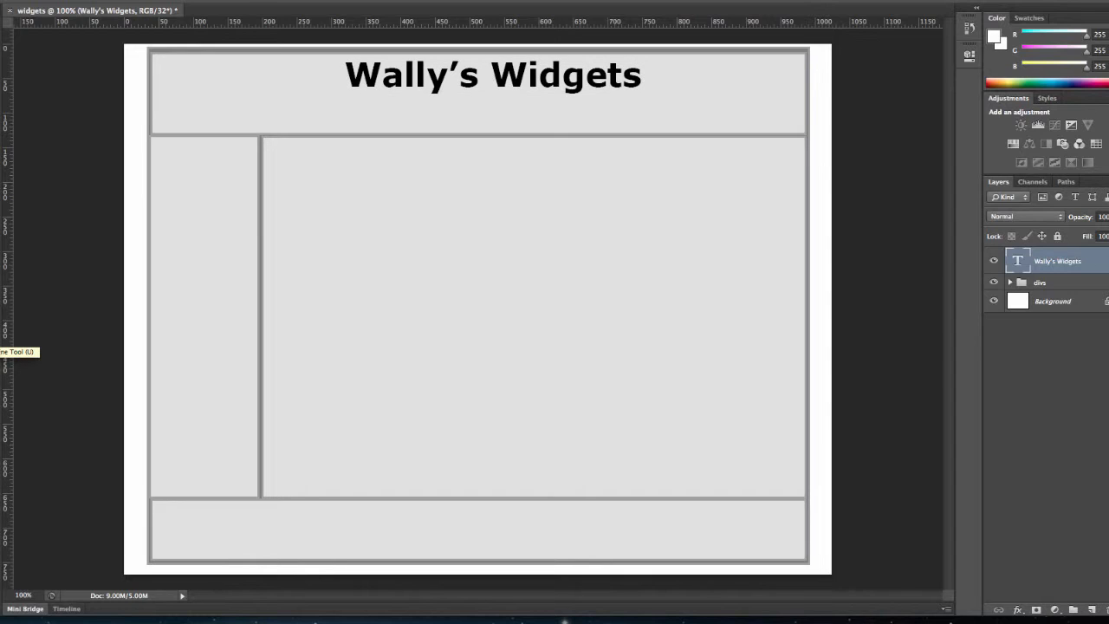
right_click(1, 346)
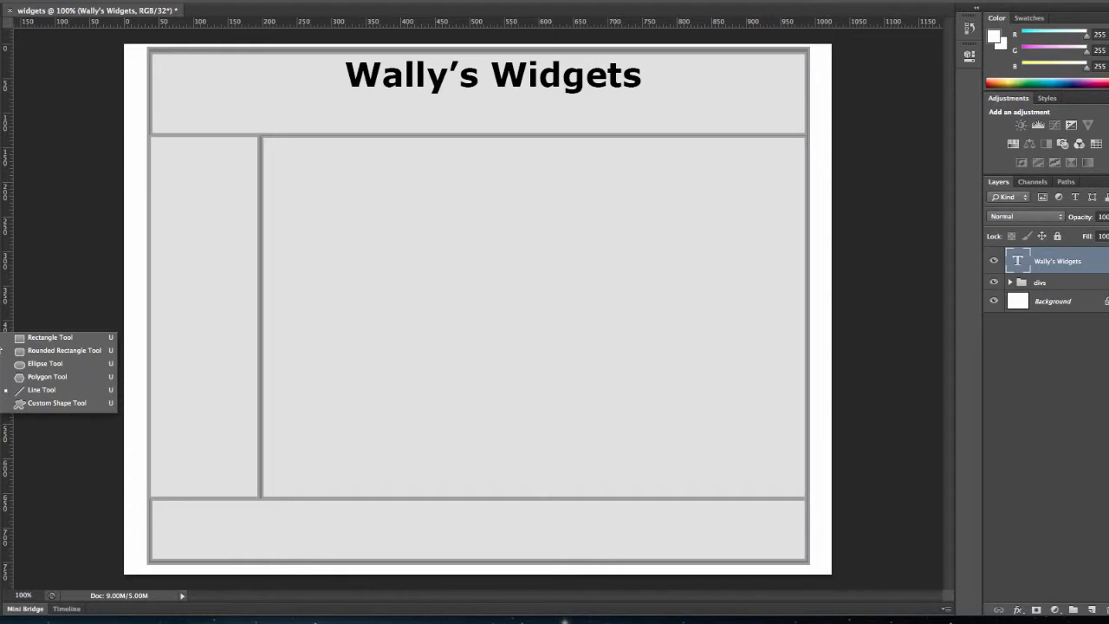
click(24, 337)
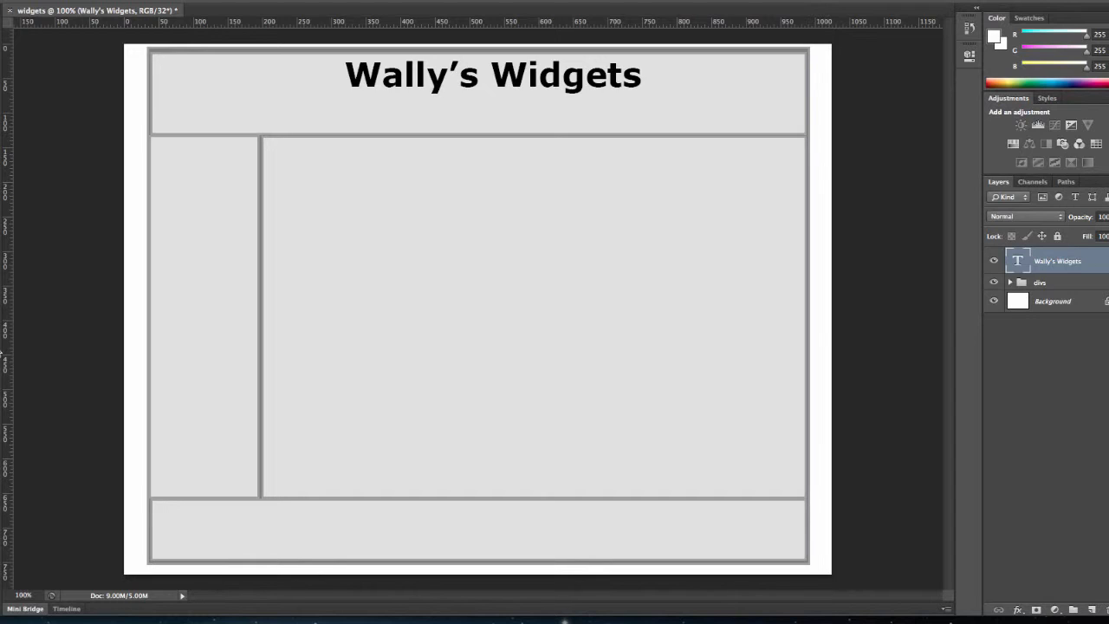
right_click(1, 352)
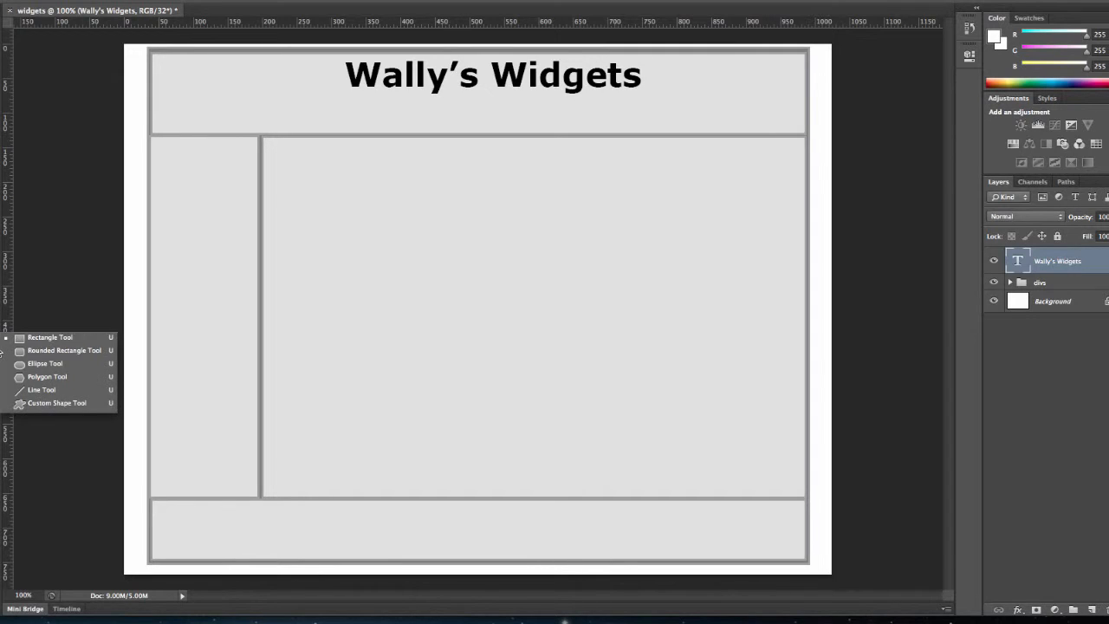
click(34, 351)
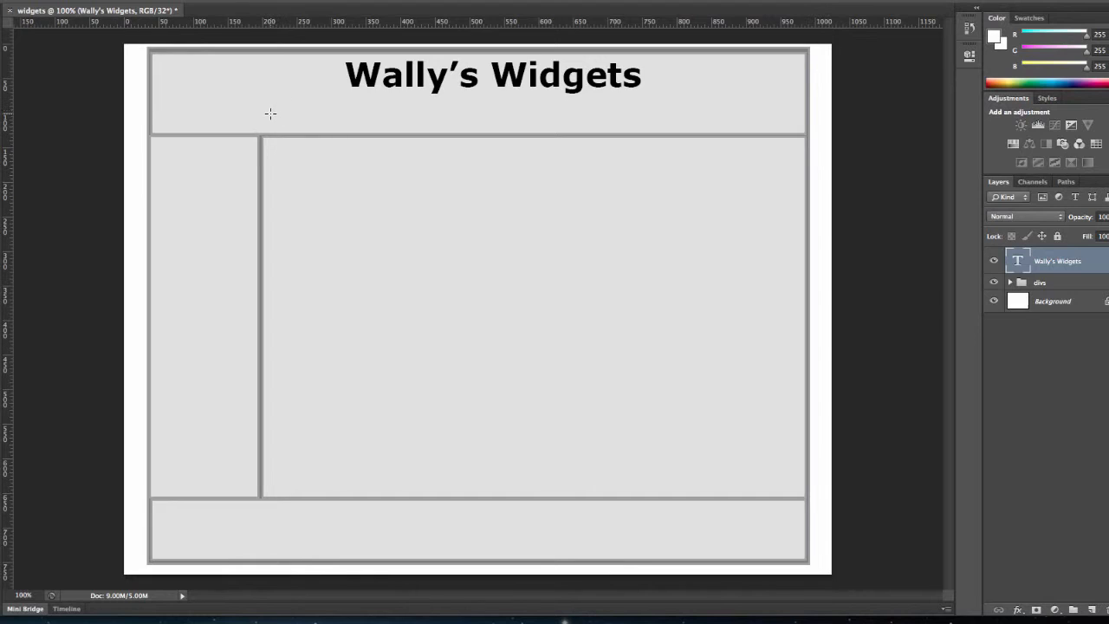
drag(269, 114, 351, 129)
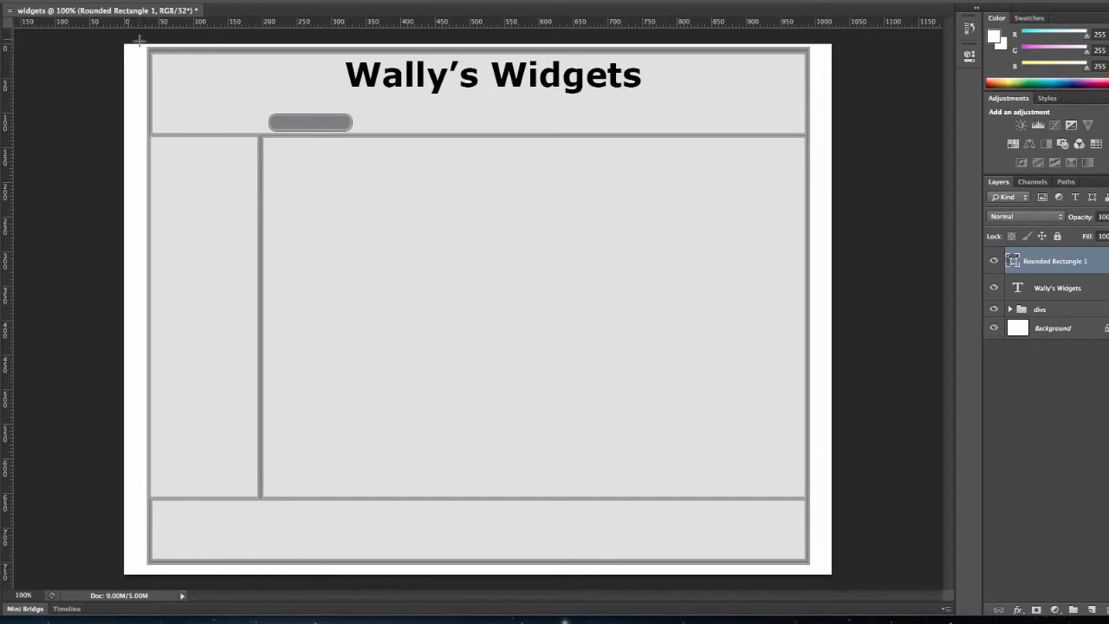
Duplicate the button three times, spacing the copies in a row and nudging the last to the header's right end.
key(ctrl+t)
key(ctrl+j)
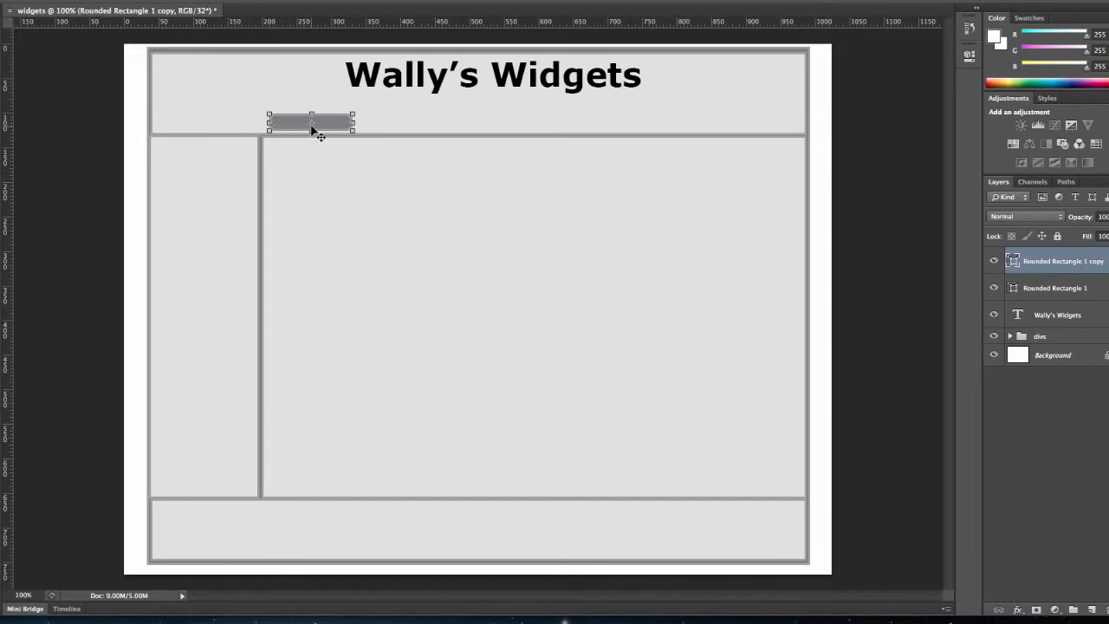
drag(312, 130, 396, 131)
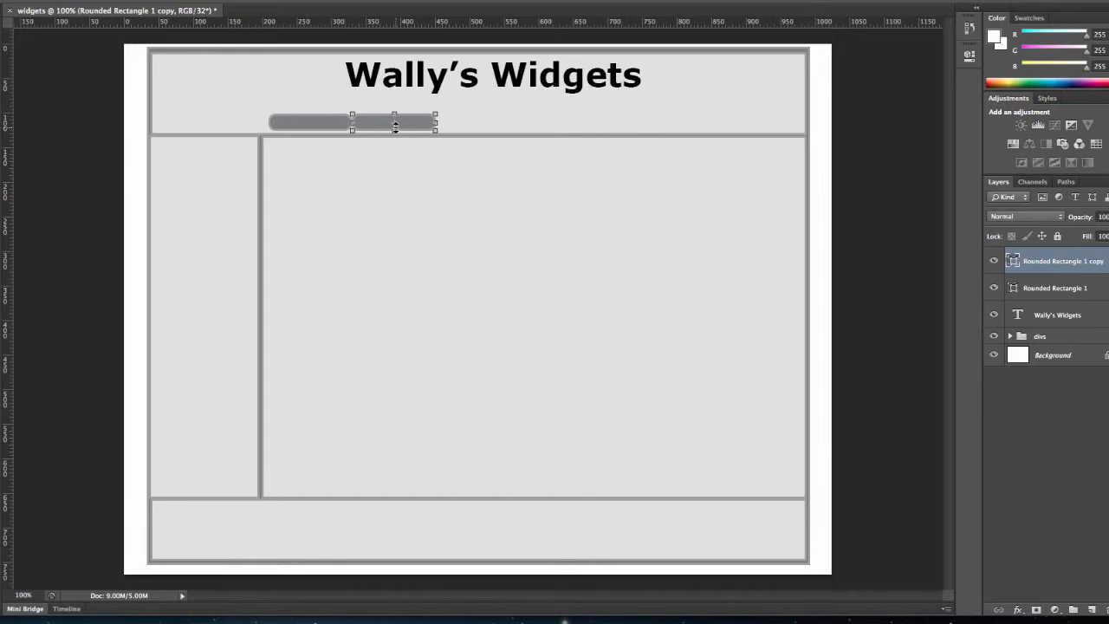
key(ctrl+j)
drag(414, 132, 494, 127)
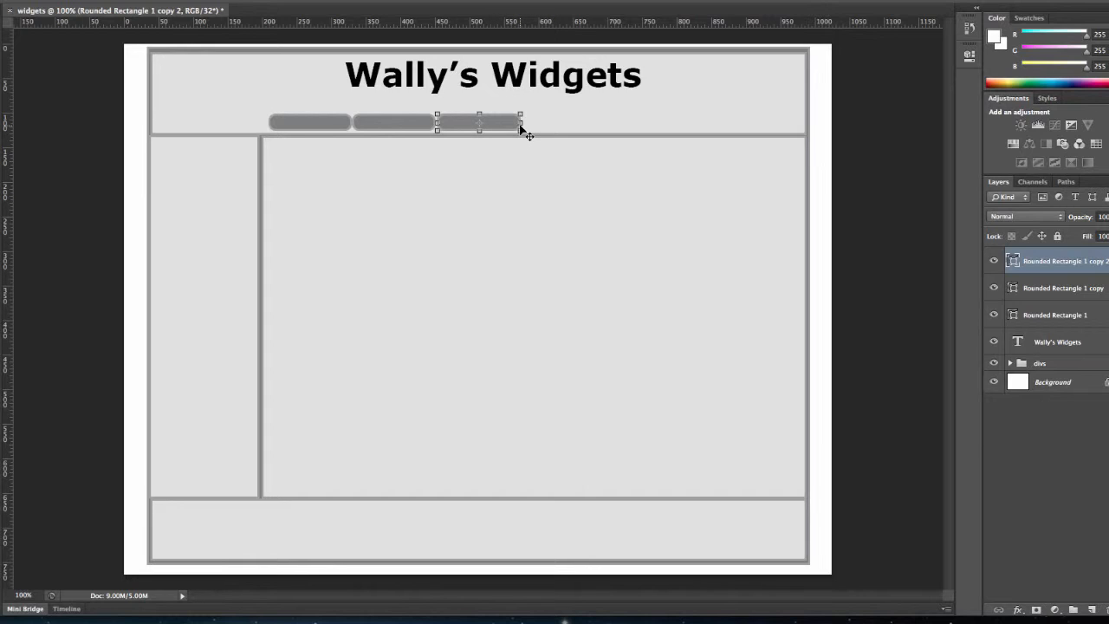
key(super+j)
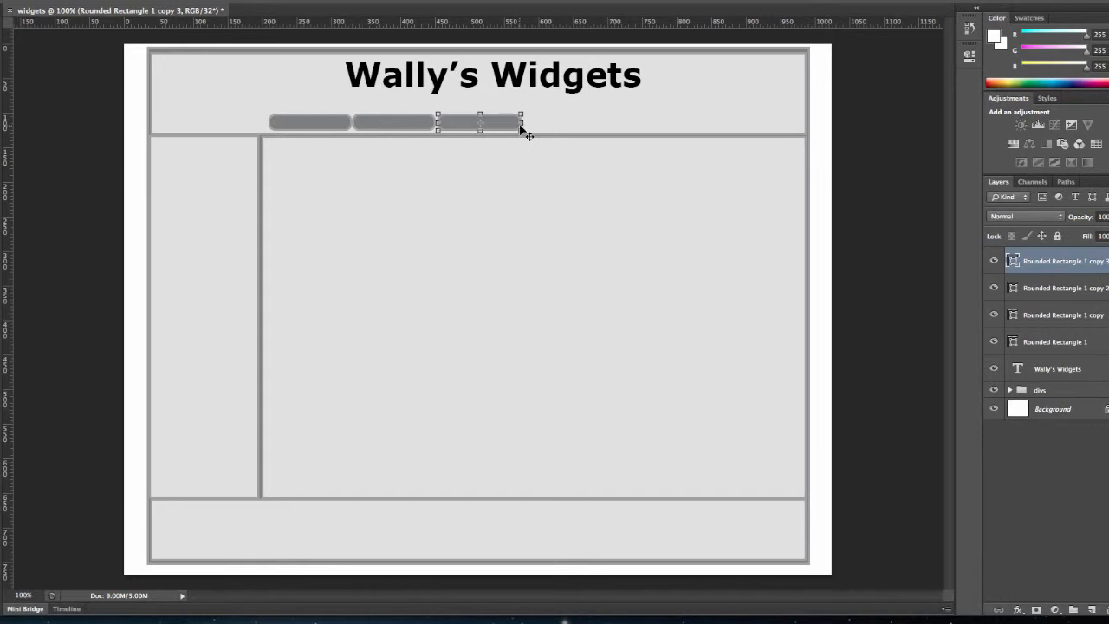
drag(505, 127, 724, 132)
key(shift+Right)
key(shift+Right)
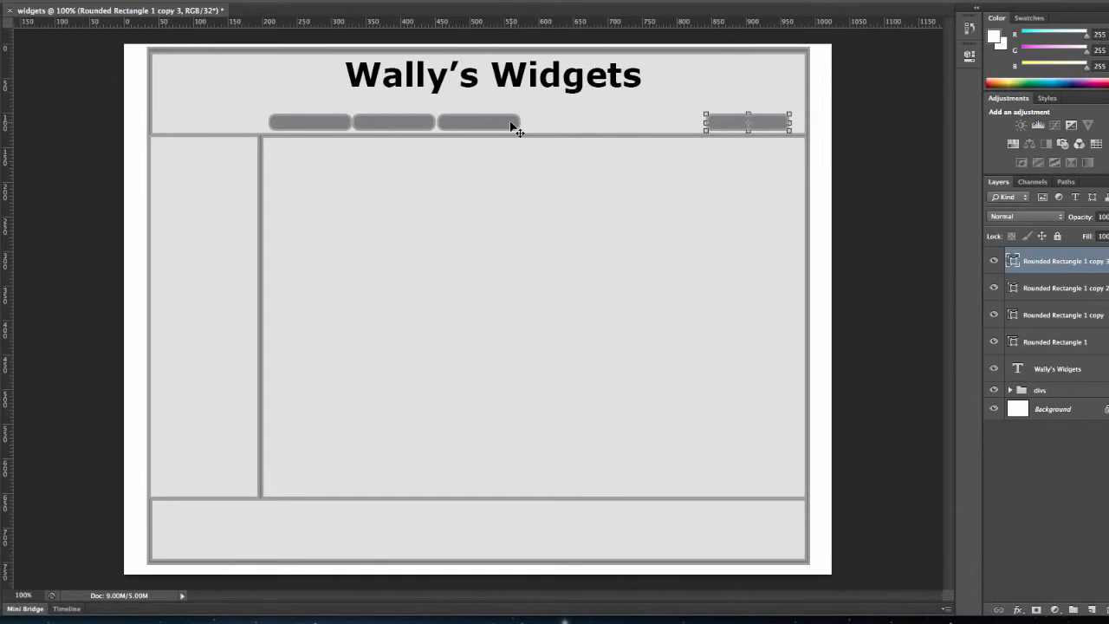
Move the remaining buttons so all four sit side by side at the header's right end.
click(1057, 295)
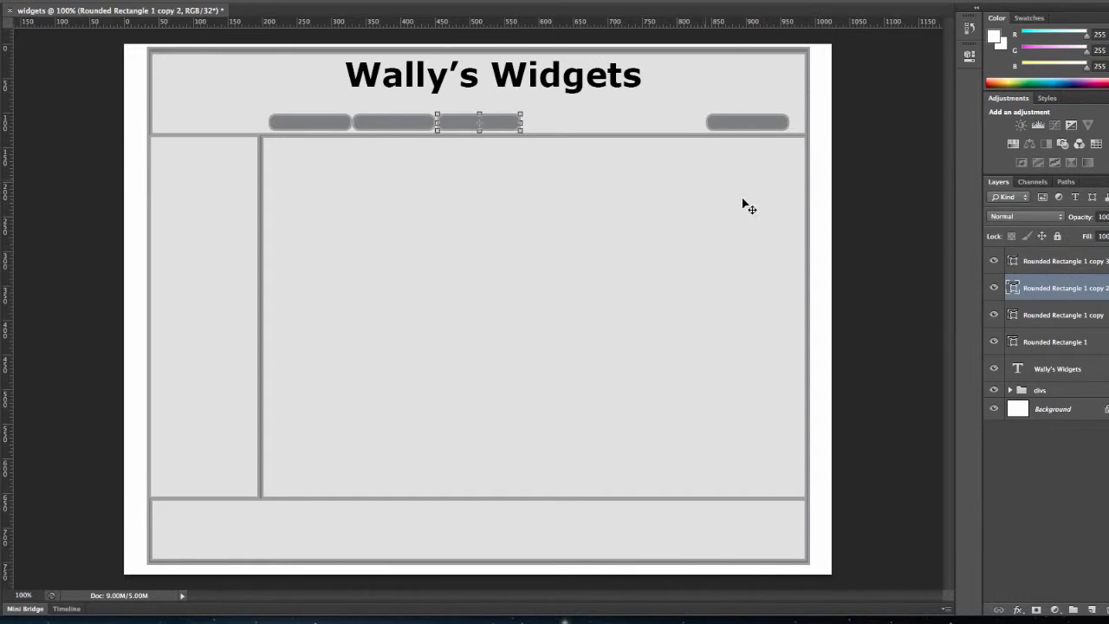
drag(509, 128, 680, 129)
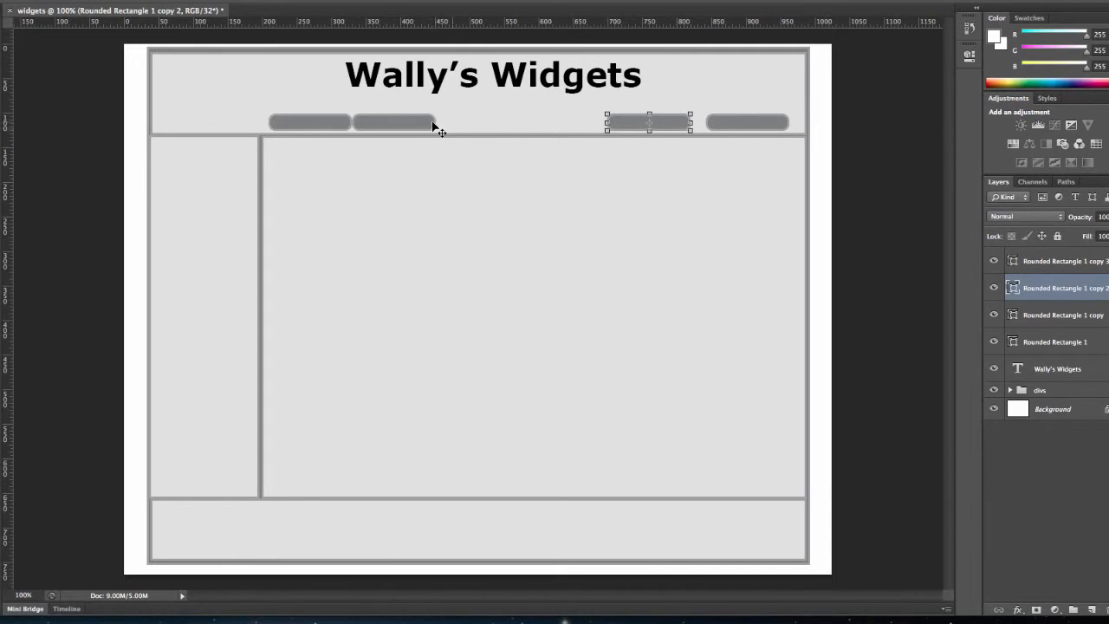
click(1071, 315)
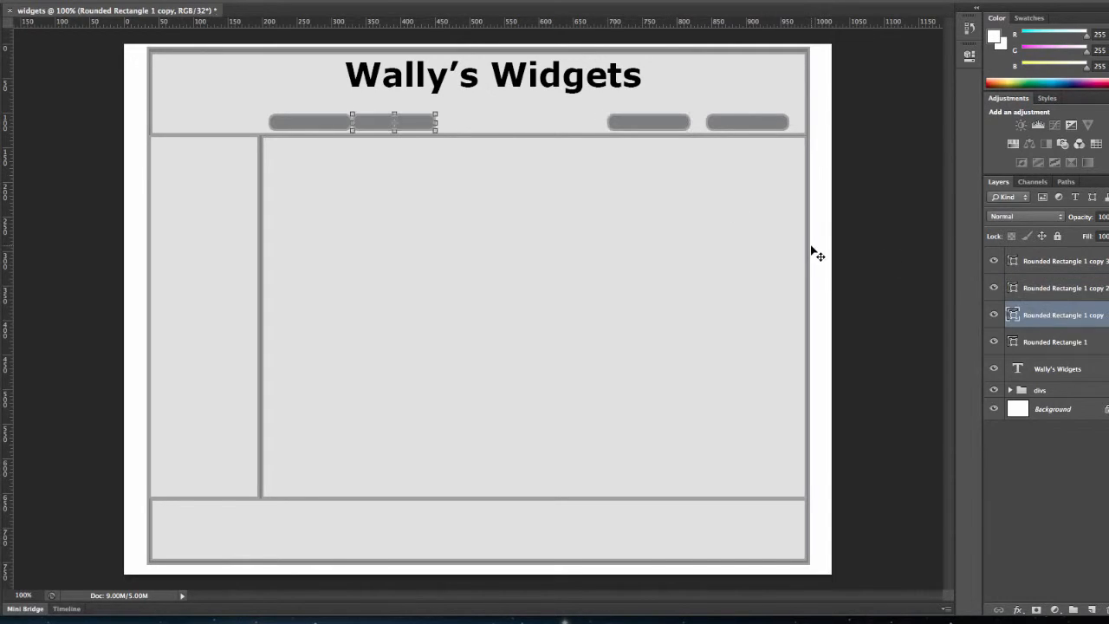
drag(416, 129, 577, 124)
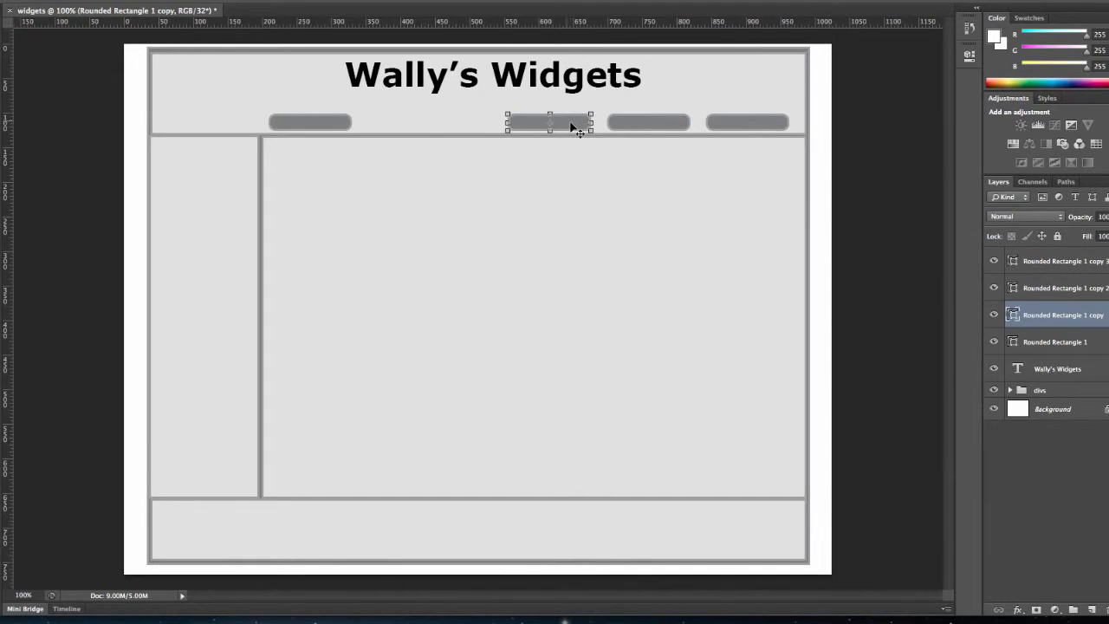
mouse_move(347, 131)
mouse_down()
mouse_move(358, 128)
mouse_move(345, 127)
mouse_up()
click(1062, 341)
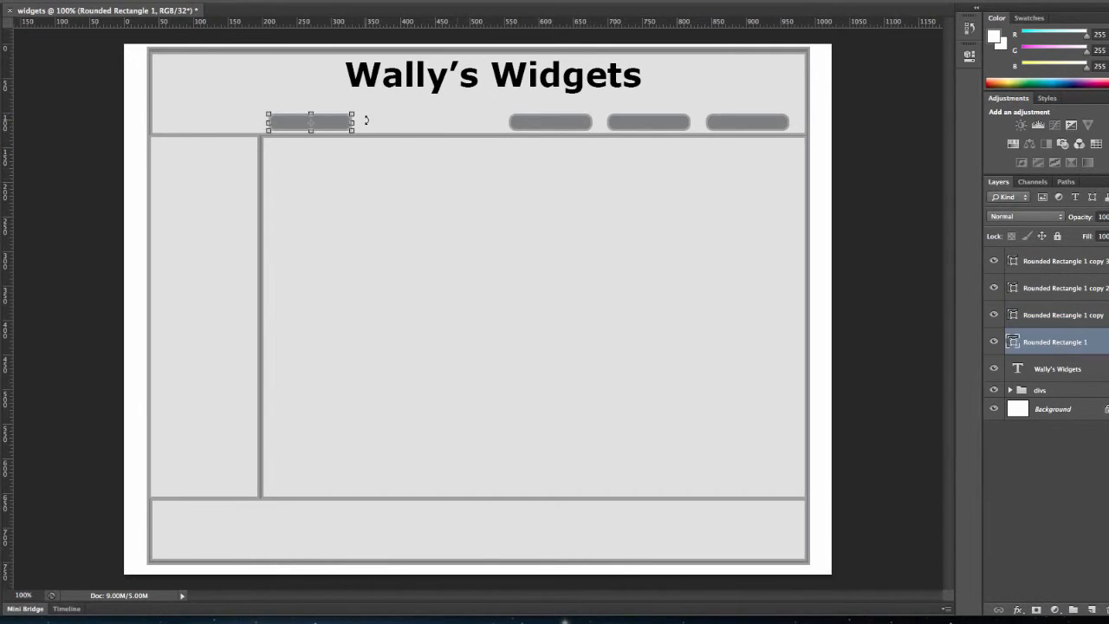
drag(347, 125, 485, 126)
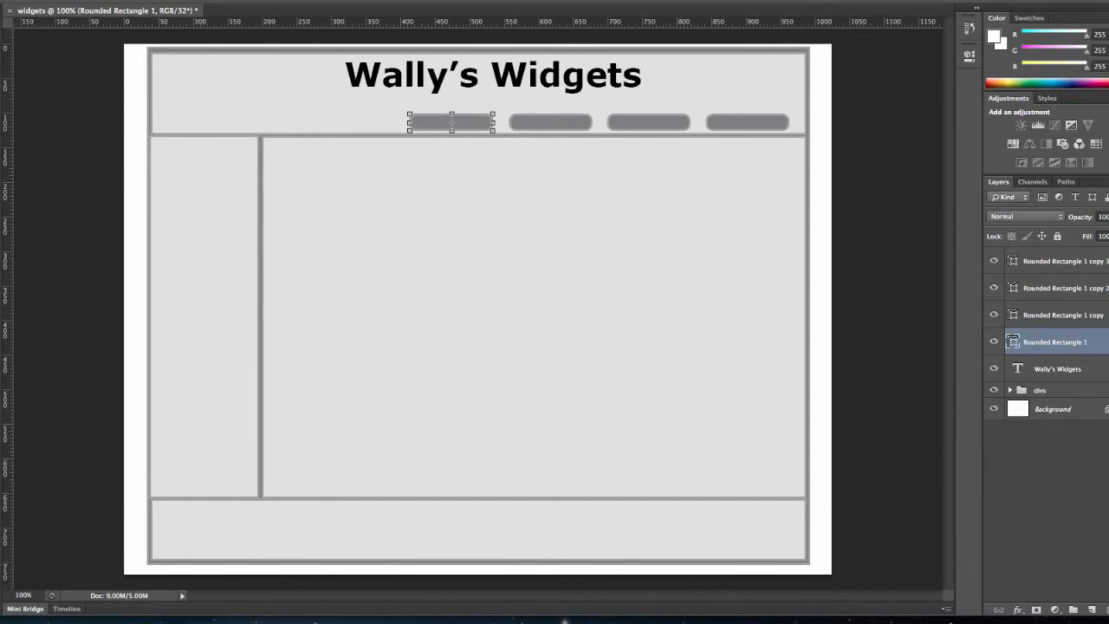
Set the text size to 12 pt and label the leftmost button Home.
key(Return)
click(246, 1)
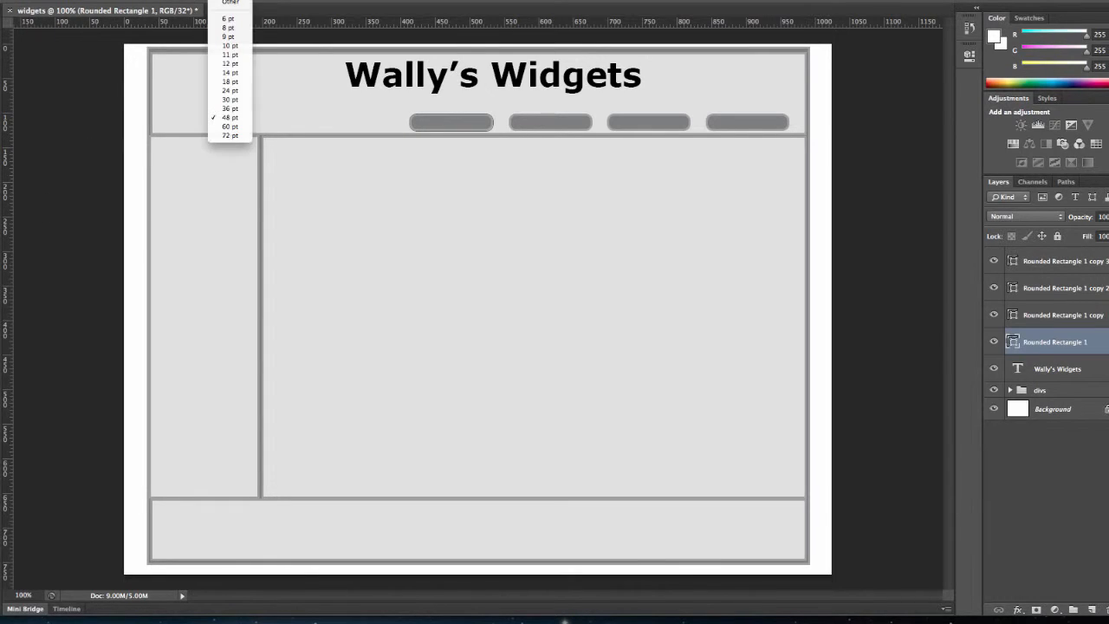
click(243, 64)
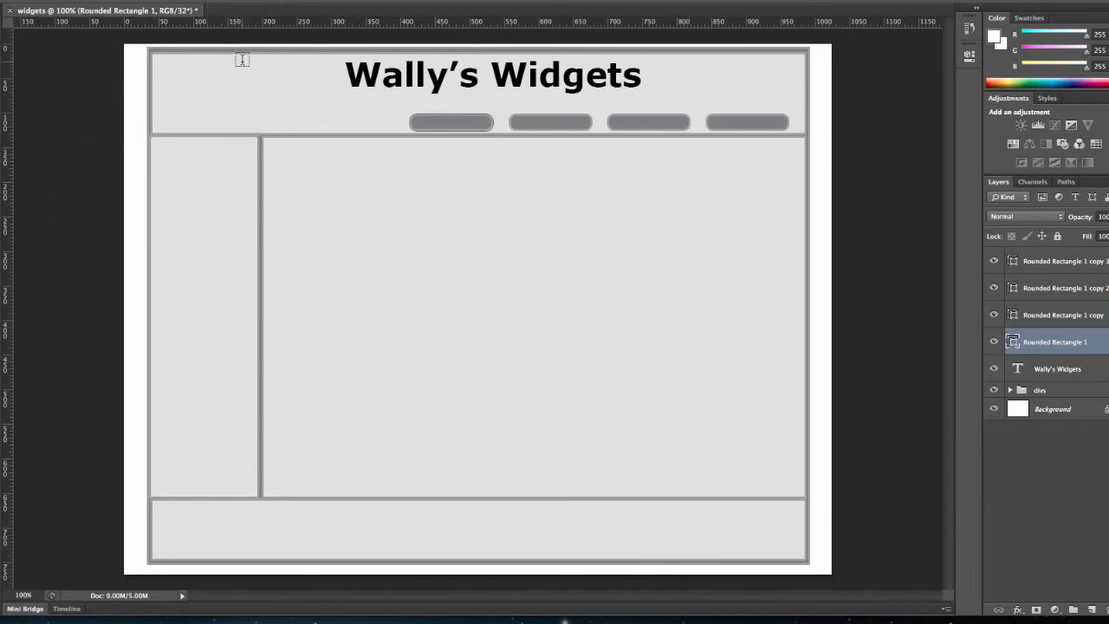
click(431, 123)
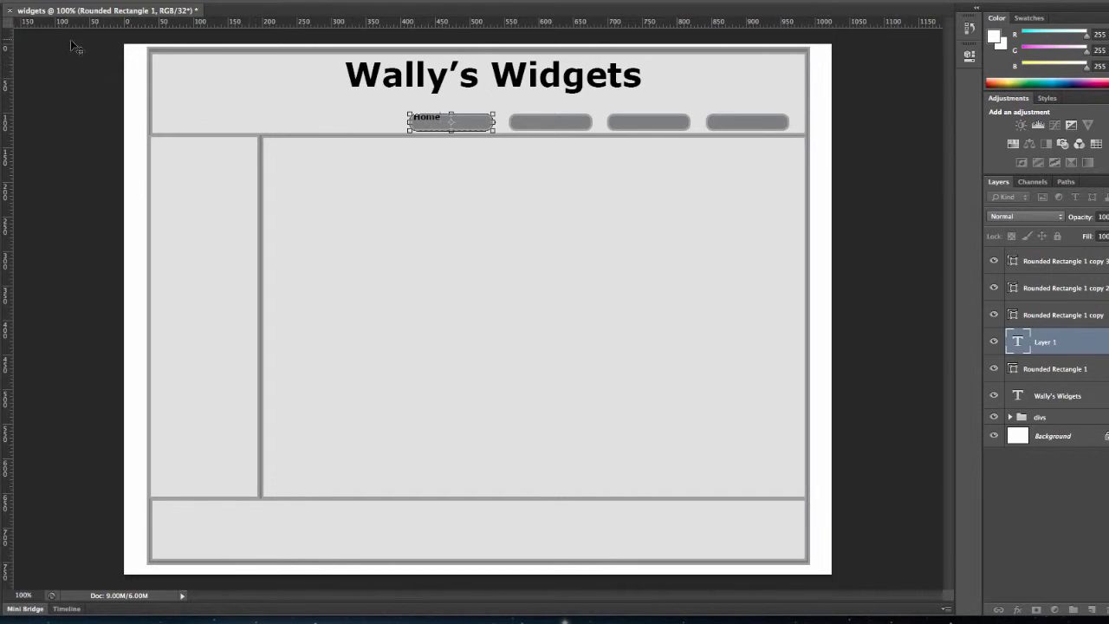
click(3, 24)
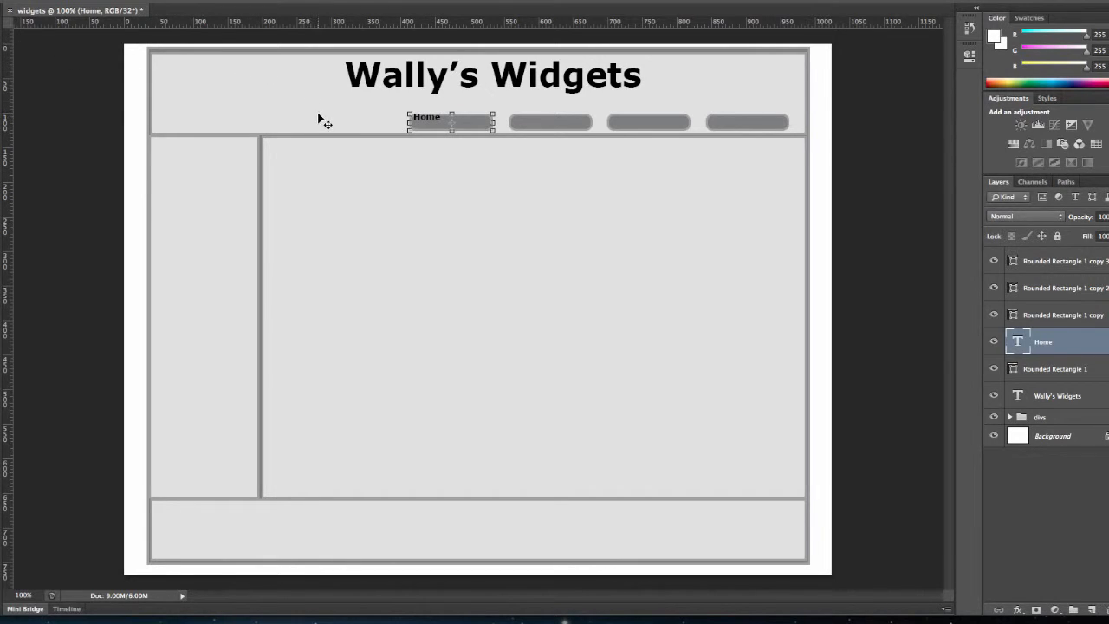
Center the Home label on the leftmost button.
drag(428, 122, 451, 126)
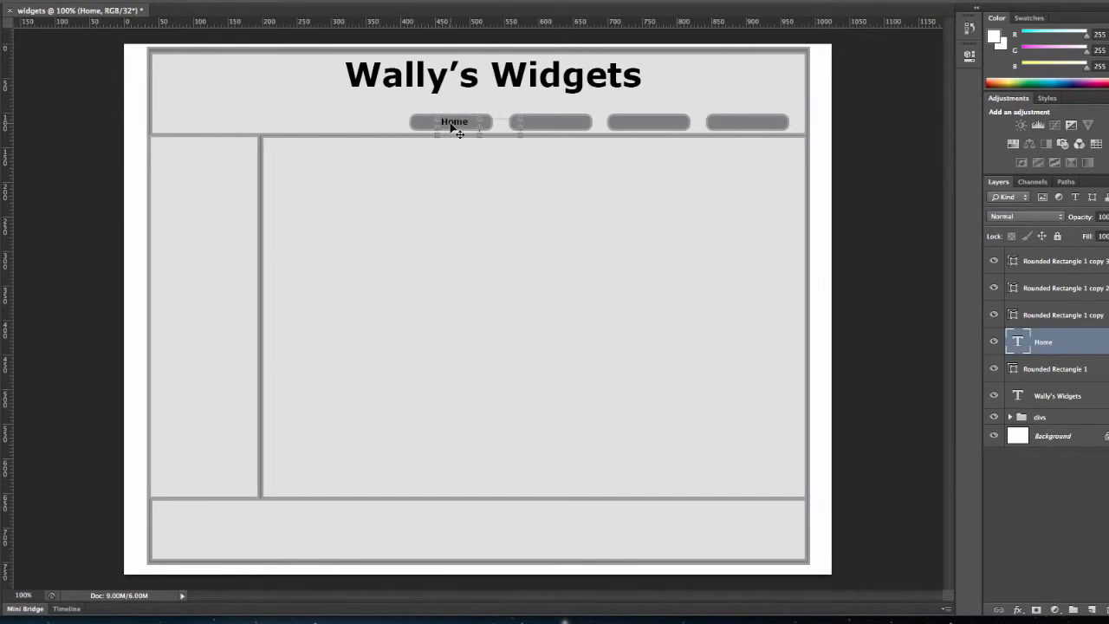
key(Left)
key(Left)
mouse_move(518, 134)
mouse_down()
mouse_move(485, 130)
mouse_move(518, 140)
mouse_up()
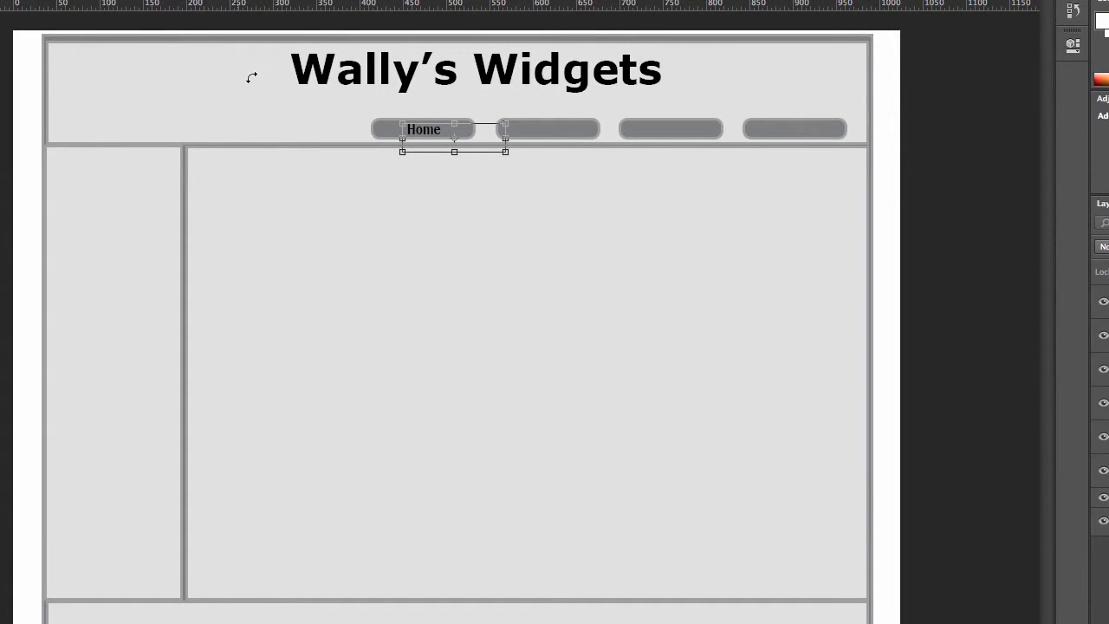
Apply the pending transformation and create a 12 pt Verdana Bold text box over the second button.
key(t)
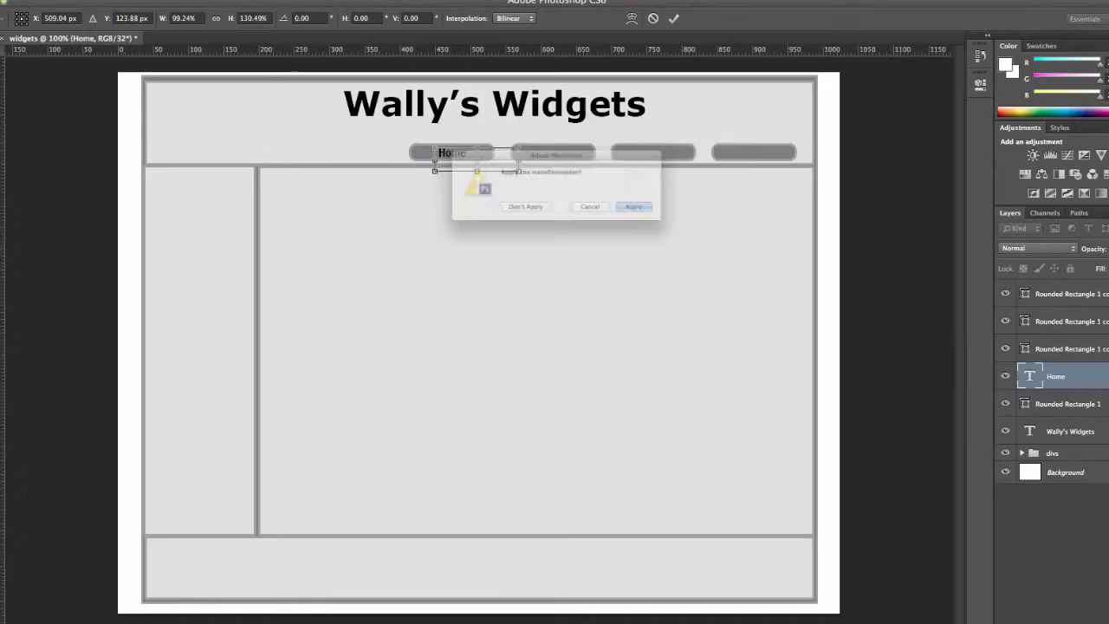
click(667, 213)
drag(503, 132, 571, 145)
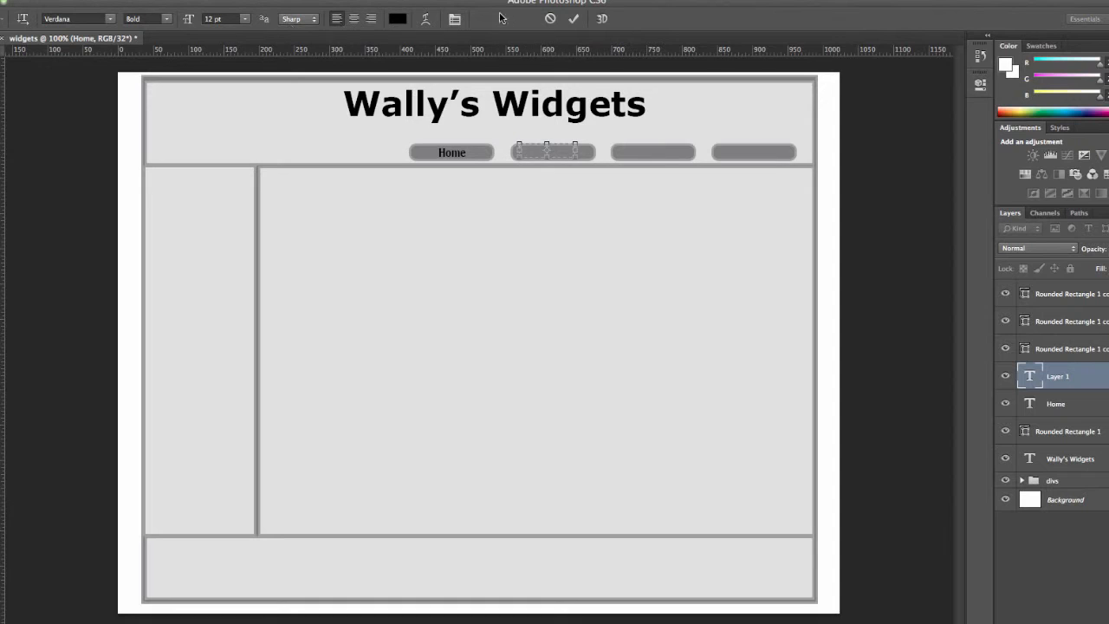
drag(546, 159, 546, 171)
click(398, 18)
click(642, 192)
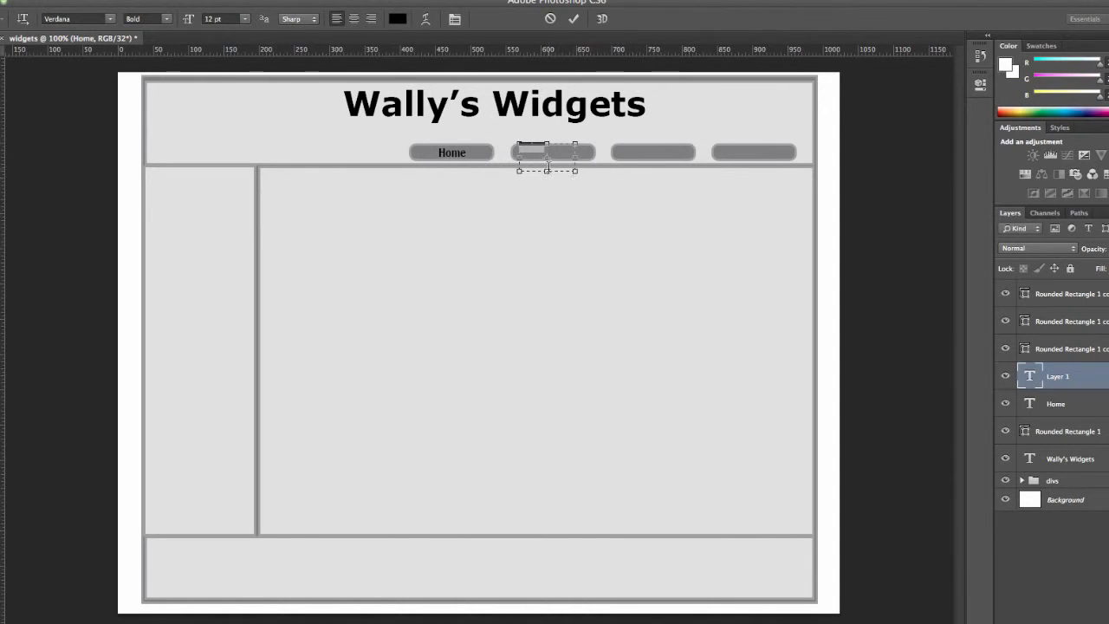
click(521, 154)
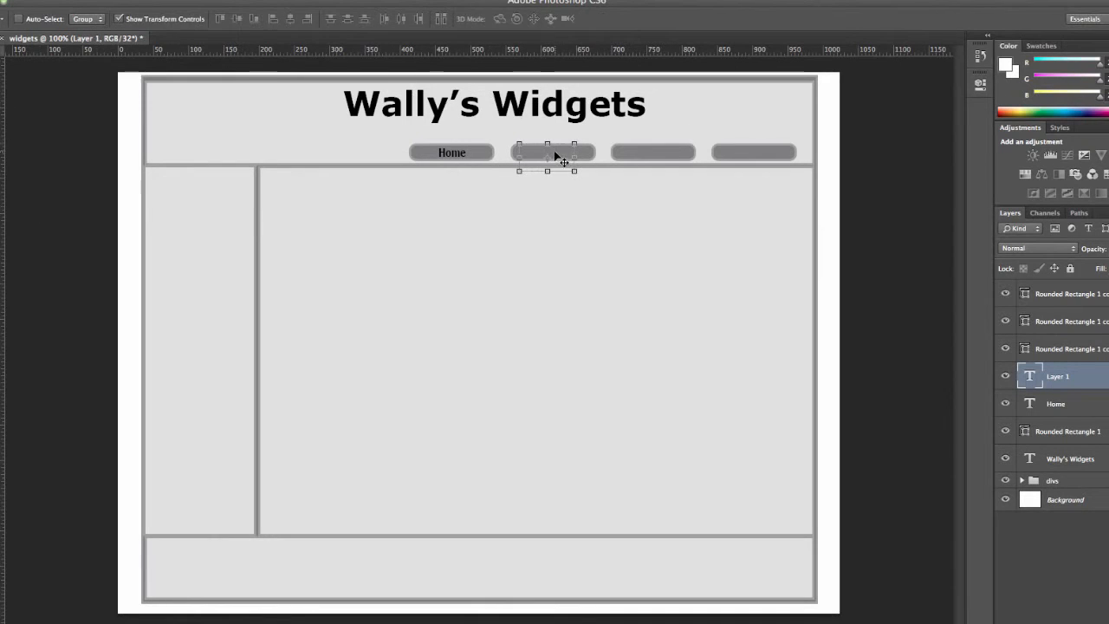
key(ctrl+t)
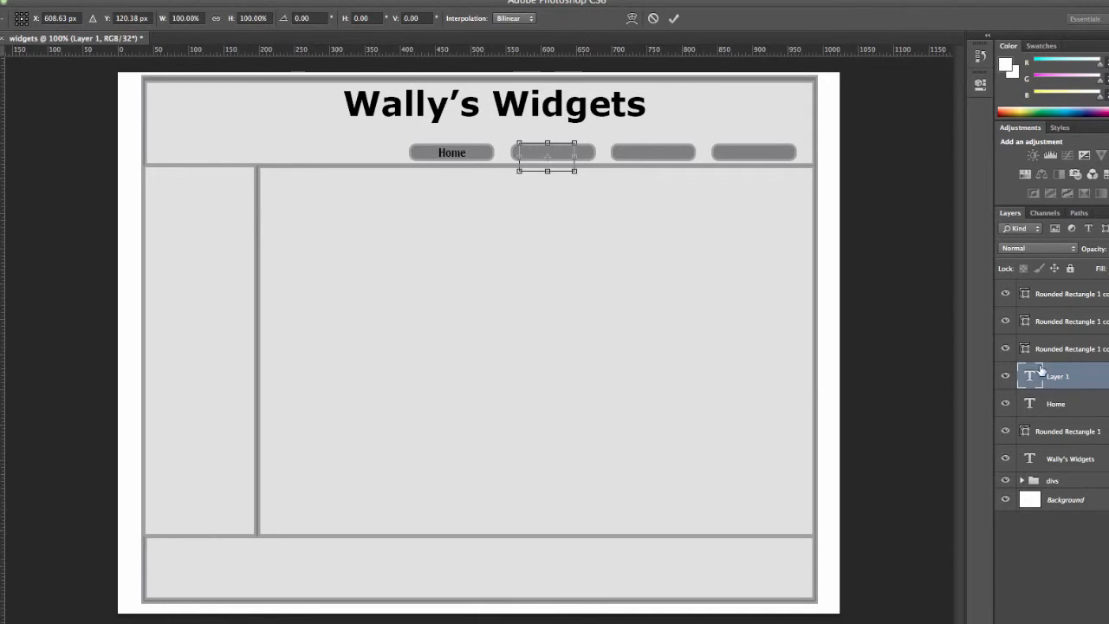
key(Return)
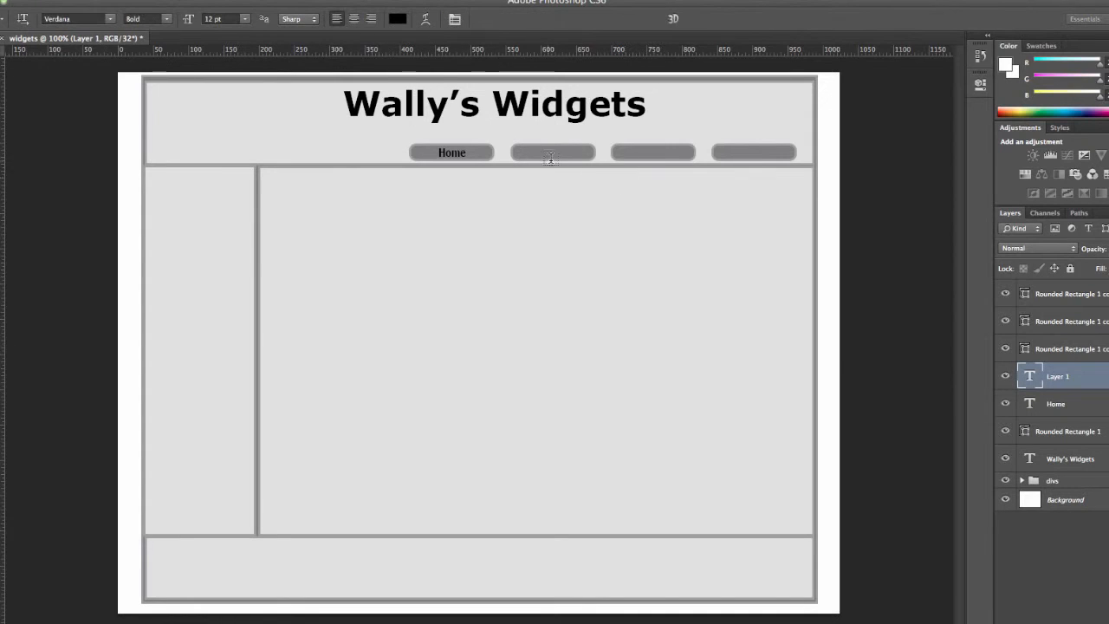
Add further black text layers for the remaining buttons, placing one over the third button.
click(533, 153)
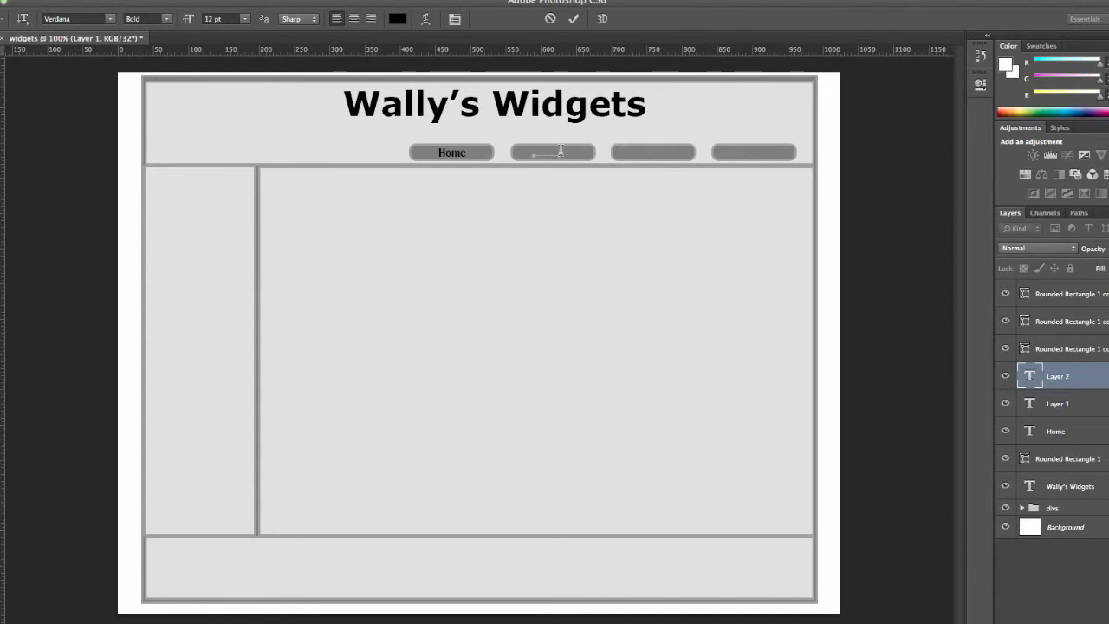
click(398, 18)
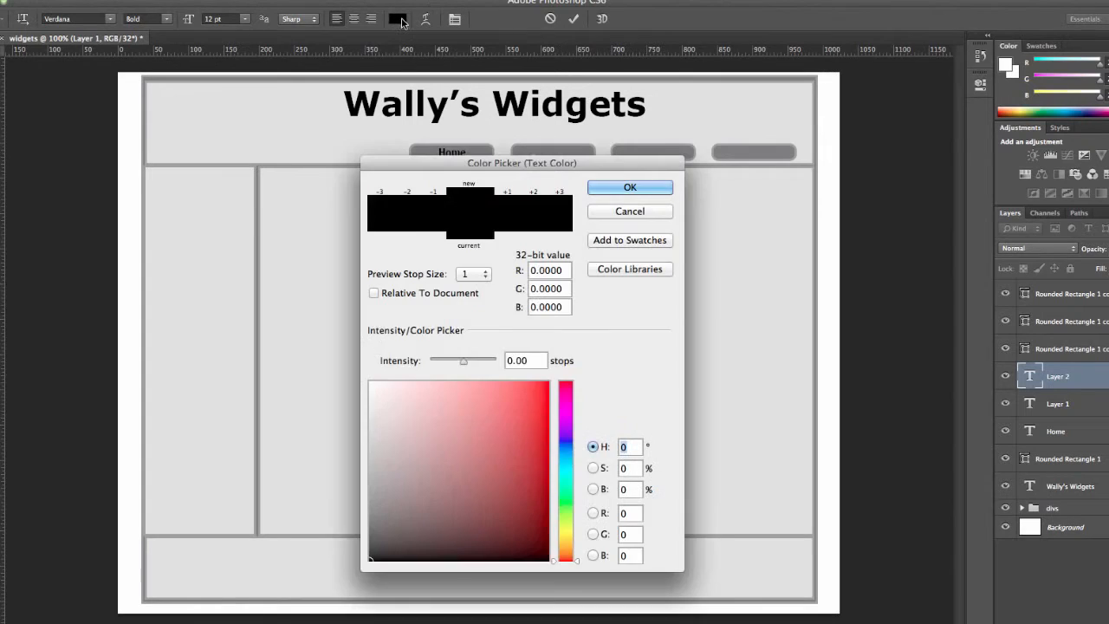
click(632, 188)
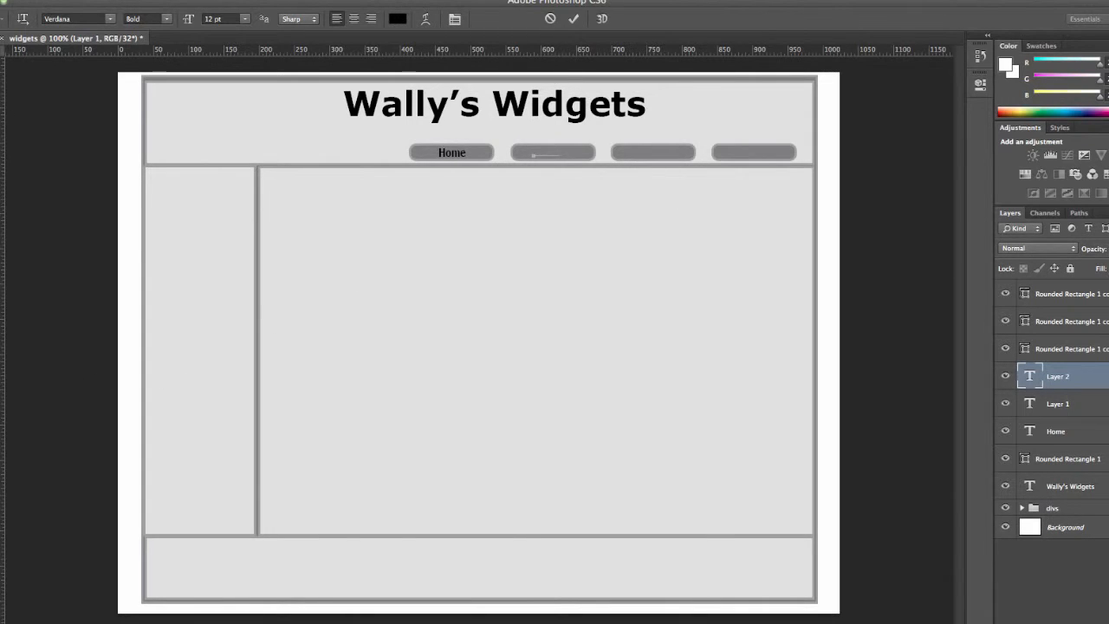
click(2, 472)
click(651, 210)
drag(560, 153, 523, 153)
key(BackSpace)
click(1006, 374)
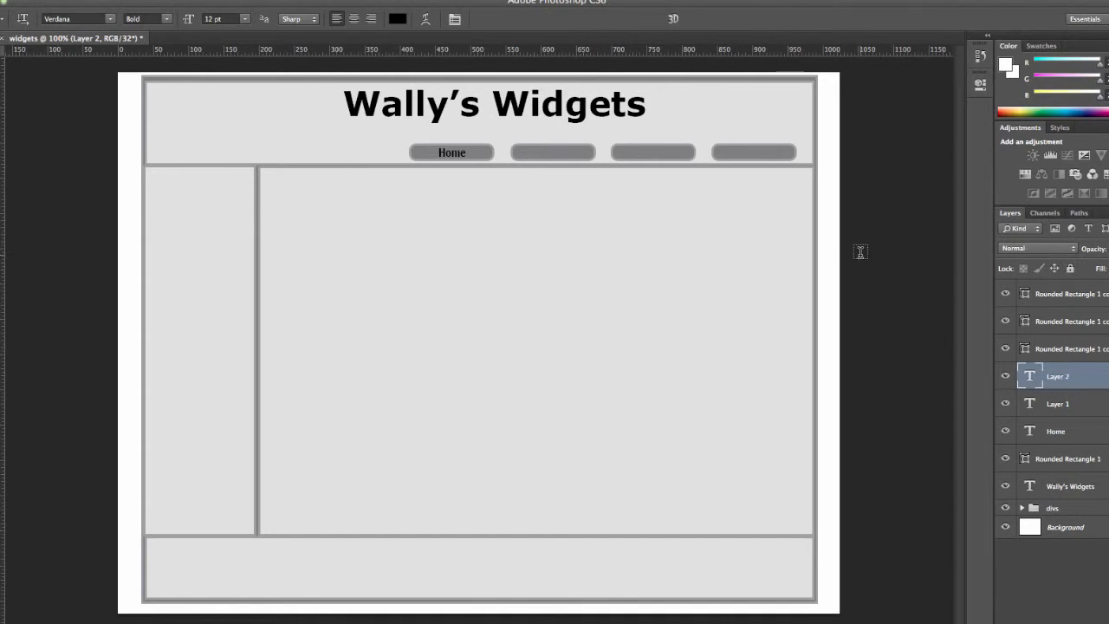
drag(625, 145, 675, 158)
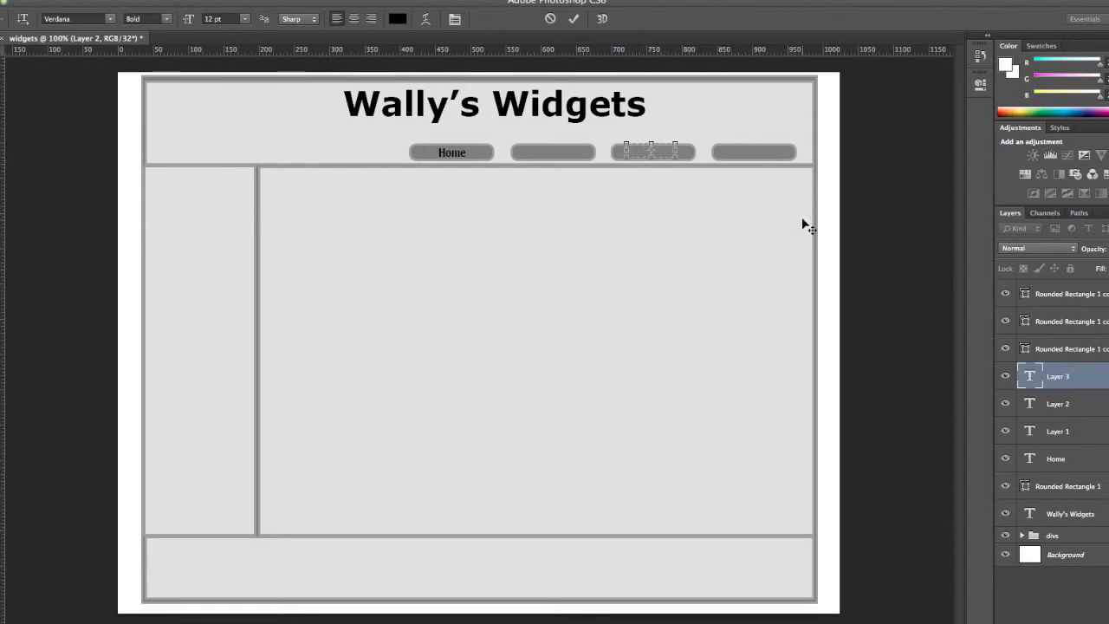
Move the text layers above the rounded rectangle button layers in the layer stack.
click(1003, 379)
drag(1066, 378, 1066, 280)
drag(1057, 404, 1067, 310)
drag(1058, 430, 1066, 340)
drag(1064, 457, 1065, 375)
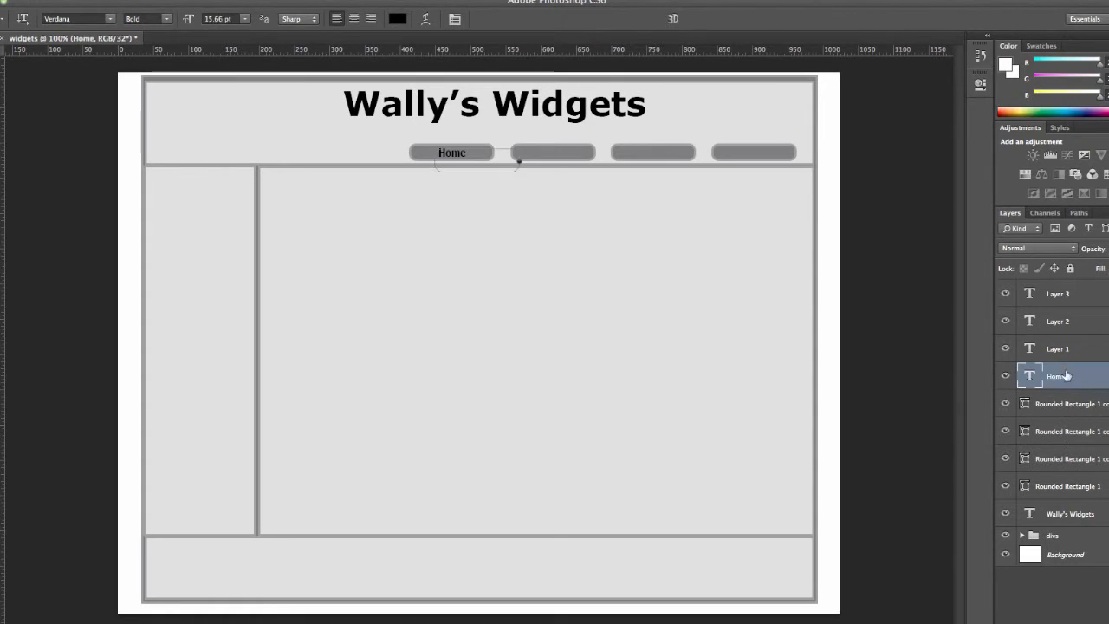
Label the second button Sales and position the text on it.
double_click(1033, 347)
text(Sales)
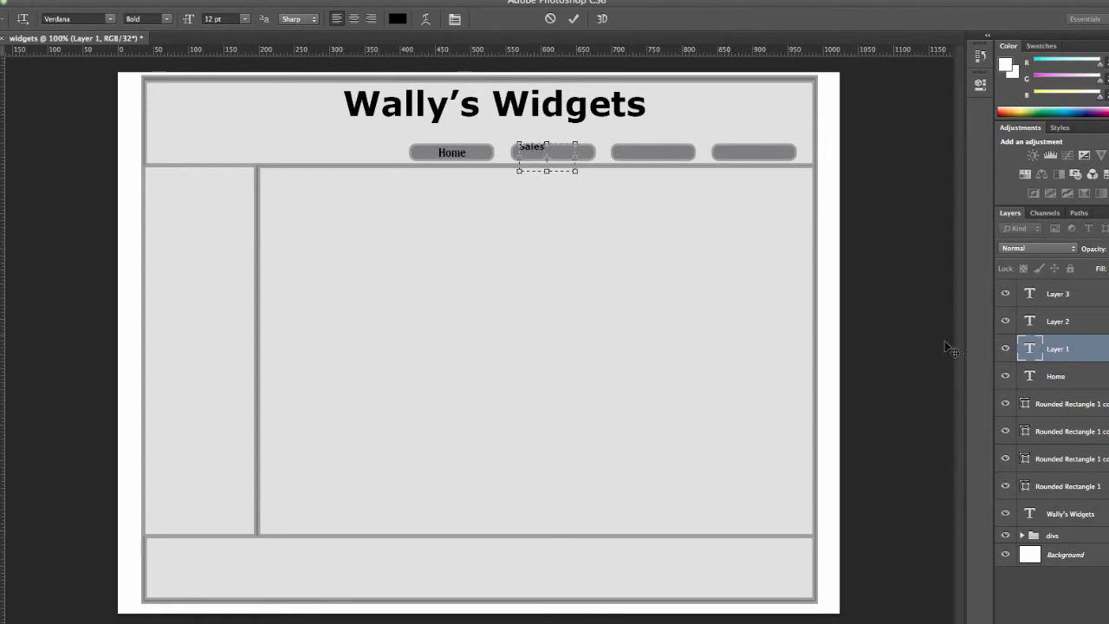
click(2, 59)
click(548, 145)
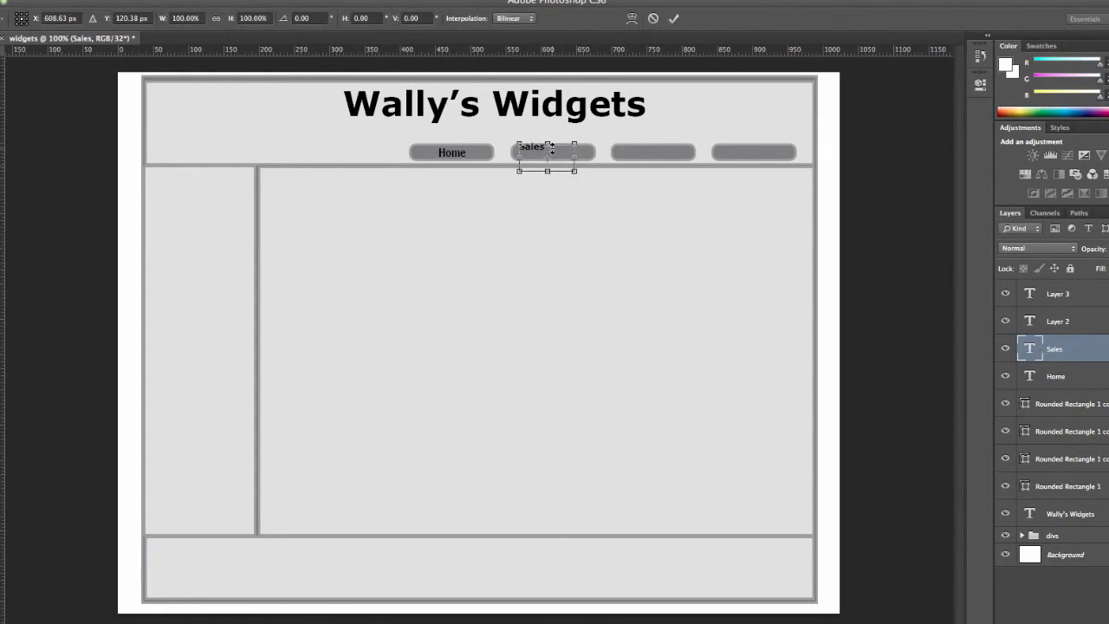
mouse_move(547, 158)
mouse_down()
mouse_move(563, 162)
mouse_move(555, 144)
mouse_up()
Label the remaining buttons Service and Contact, moving the Contact text onto the rightmost button.
key(t)
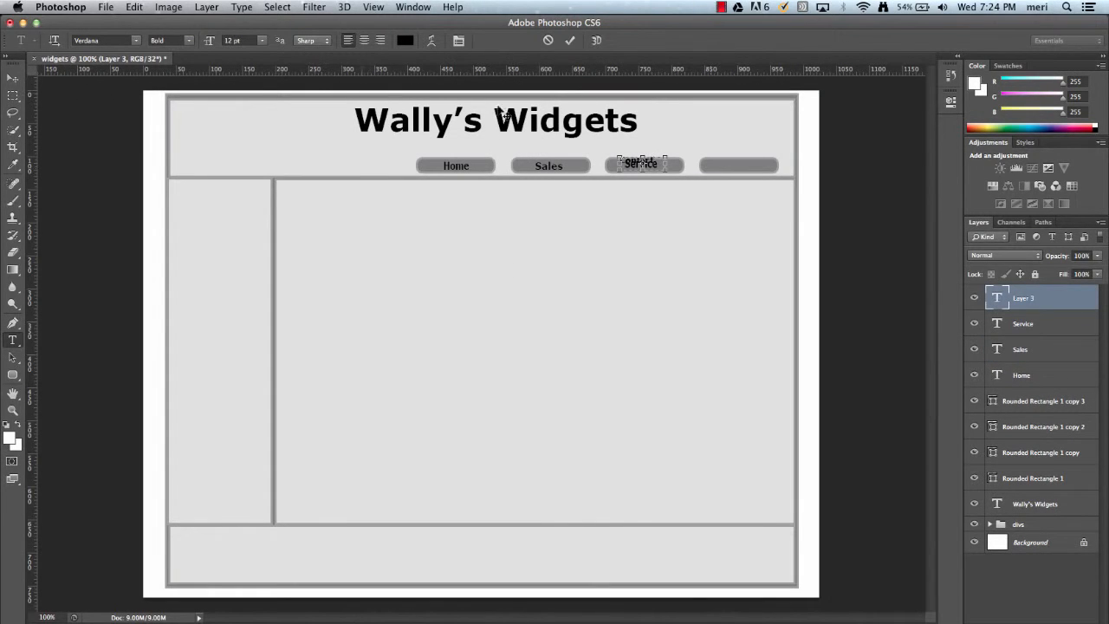
click(13, 78)
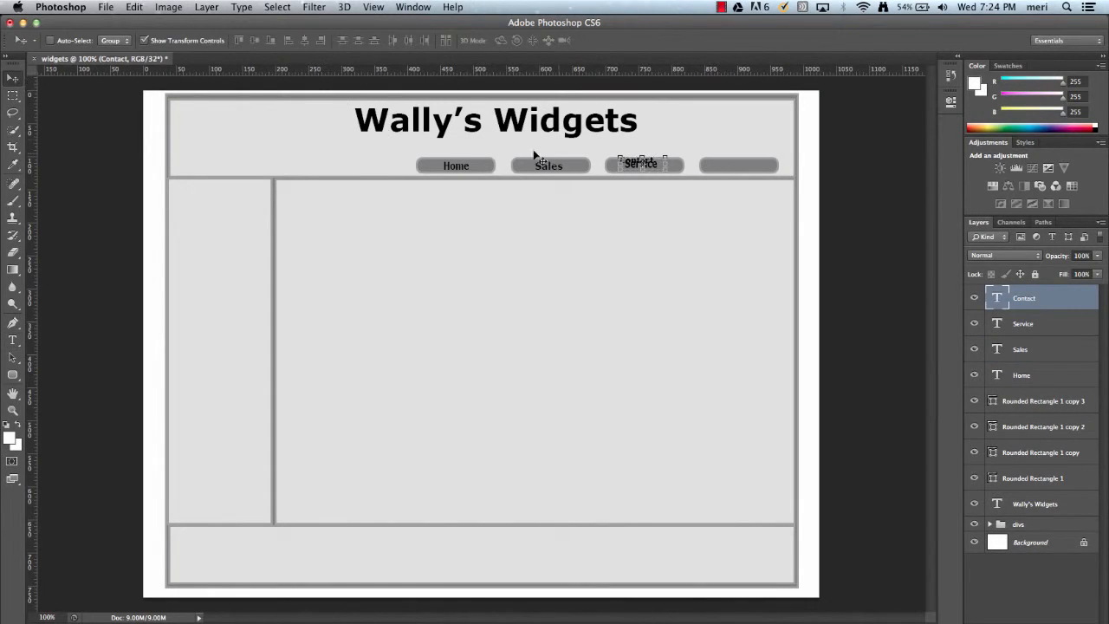
drag(650, 173, 743, 168)
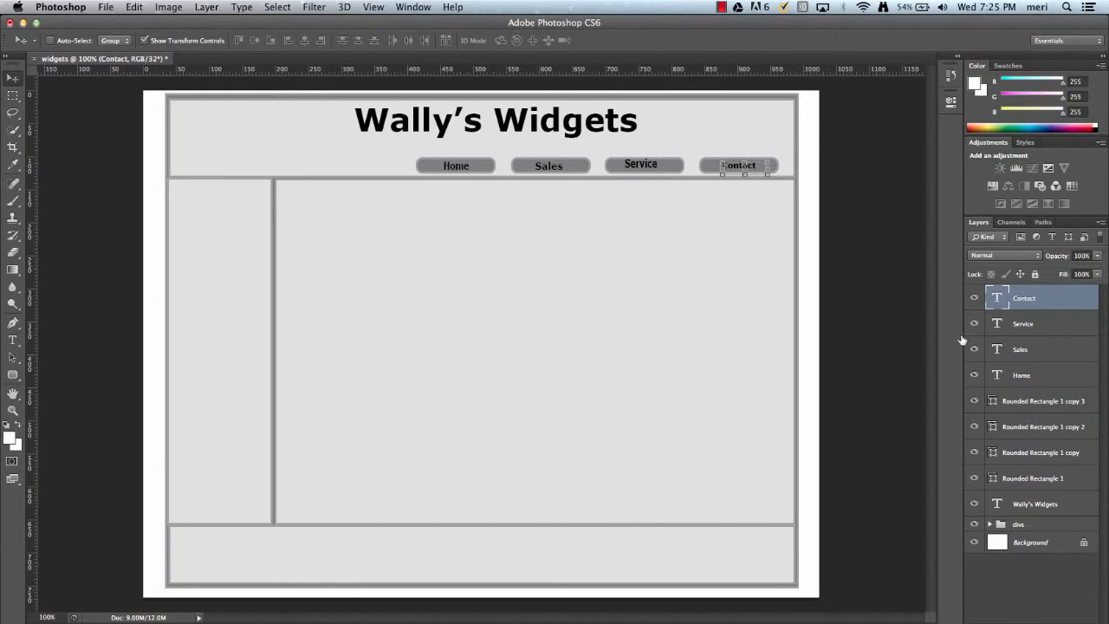
Lock the Contact, Service, Sales and Home text layers.
click(1035, 275)
click(1082, 320)
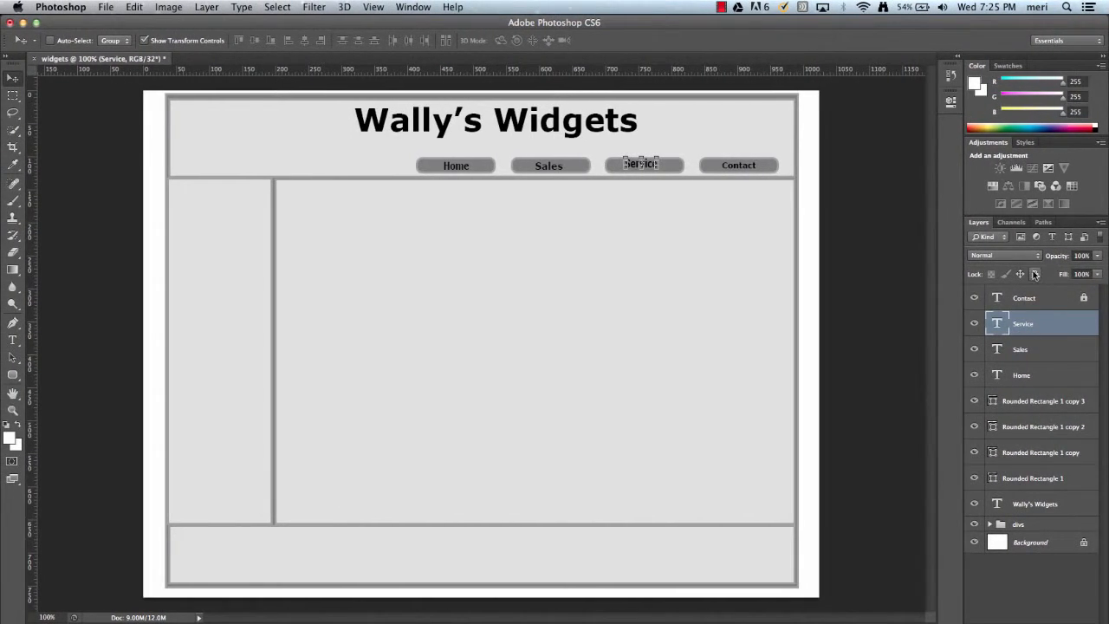
click(1032, 274)
click(1075, 352)
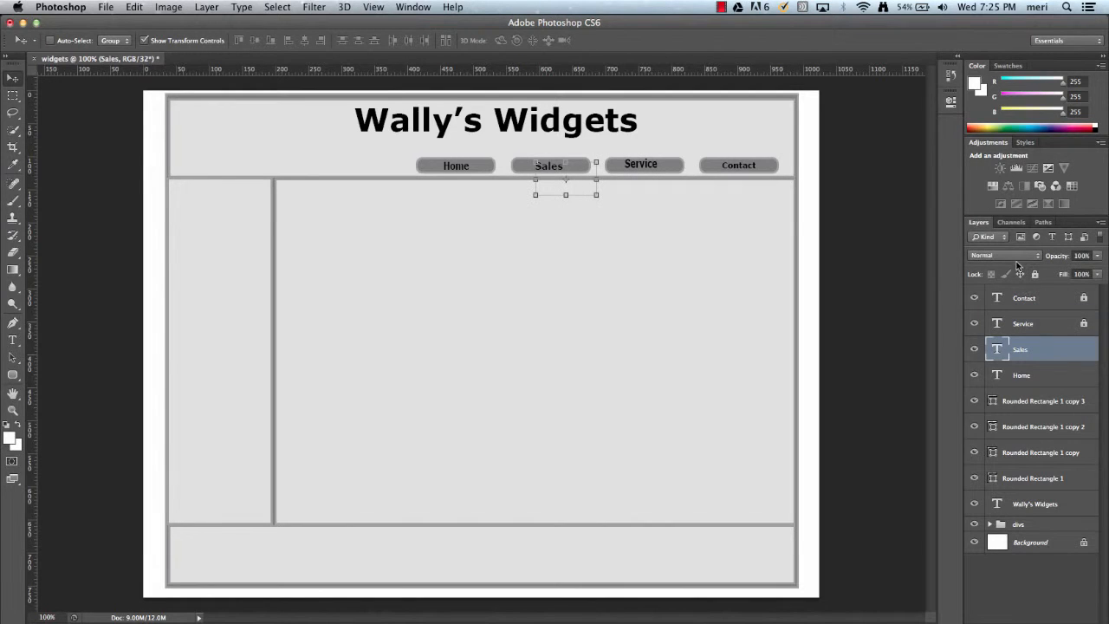
click(1034, 275)
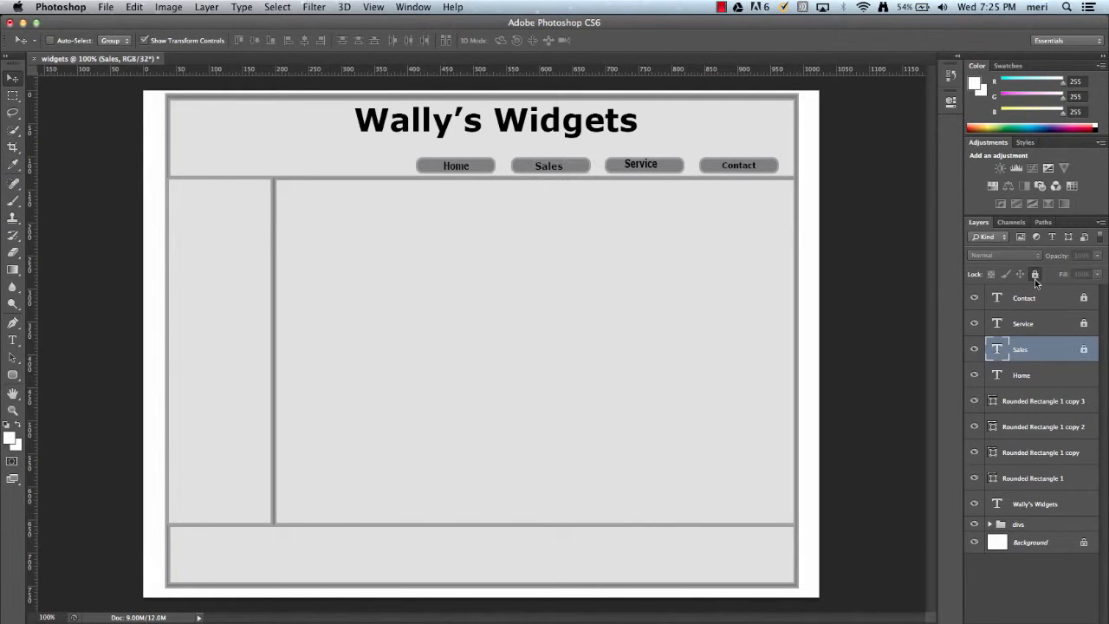
click(1089, 375)
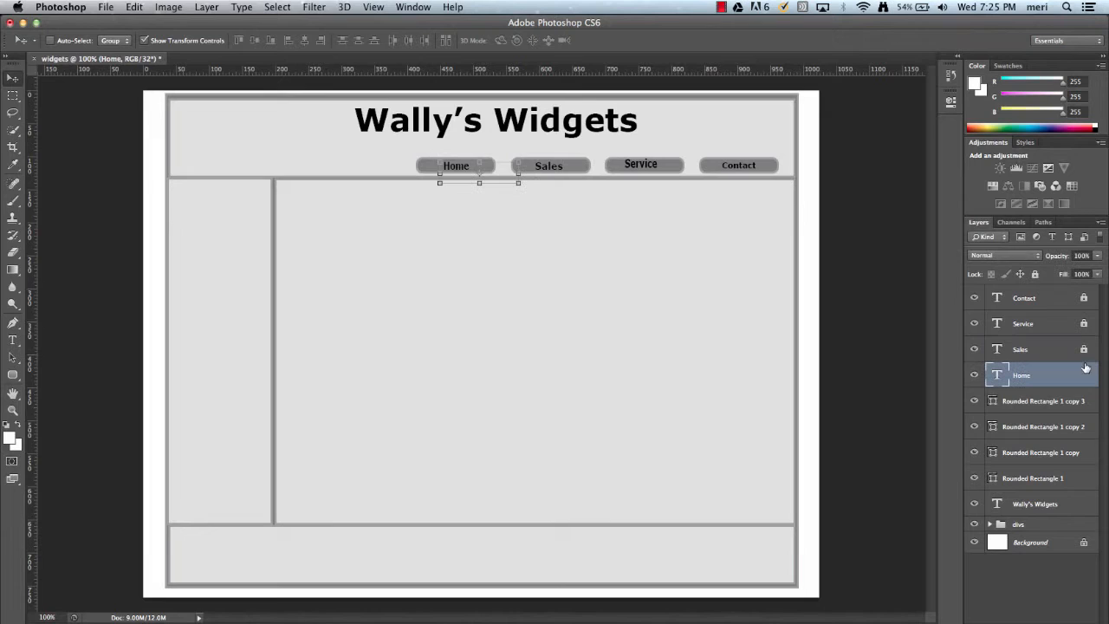
click(1034, 274)
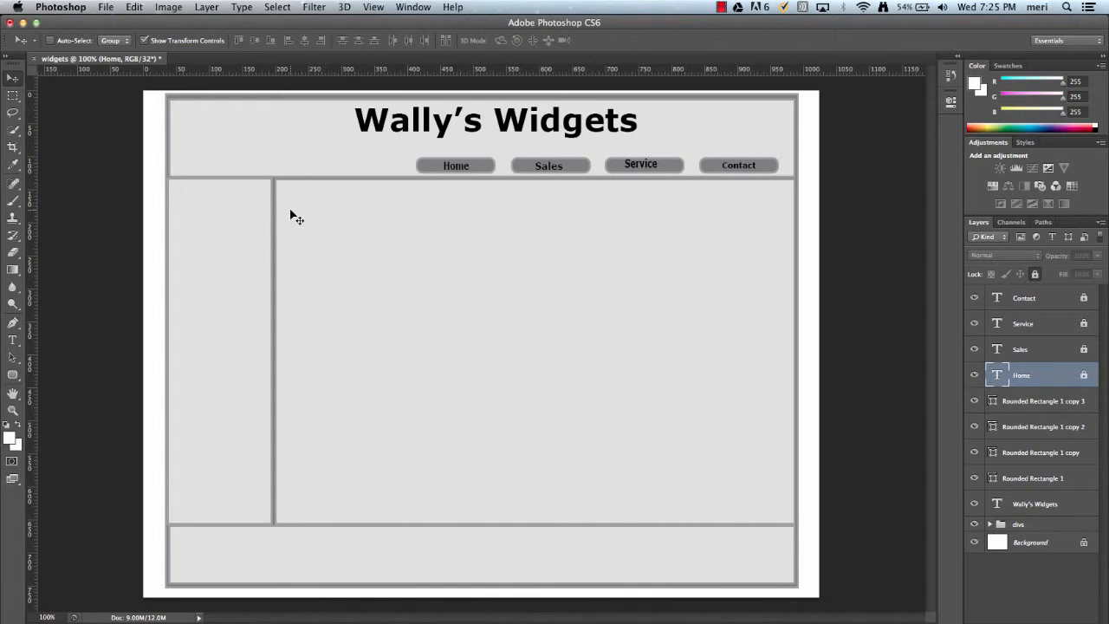
Draw a rectangle about 133 × 90 px in the header's upper-left corner with the Rectangle tool.
click(16, 376)
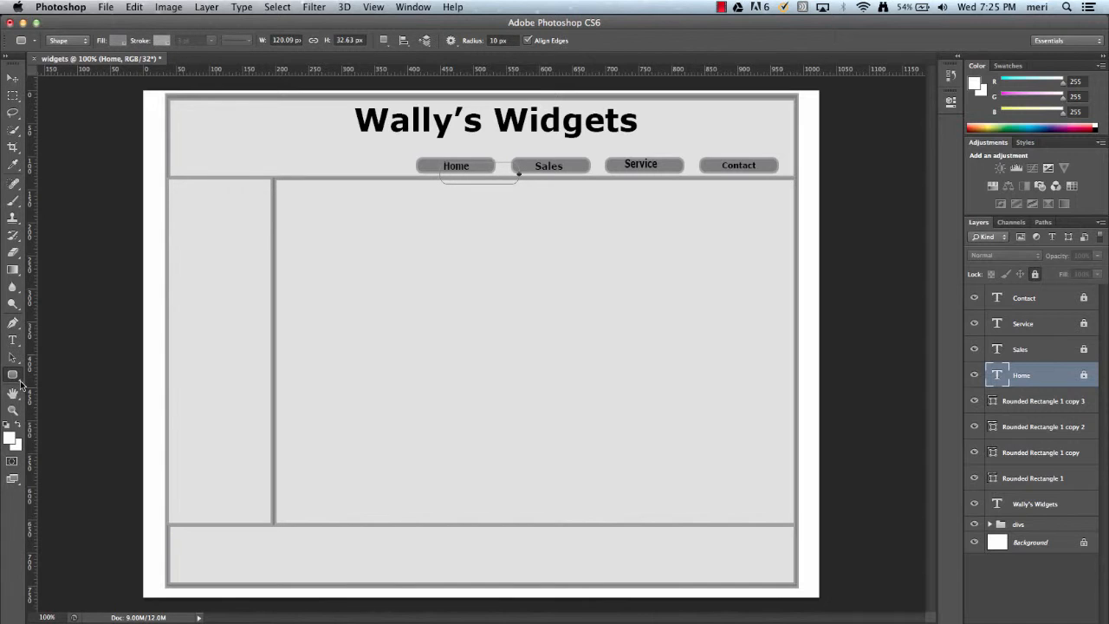
click(21, 384)
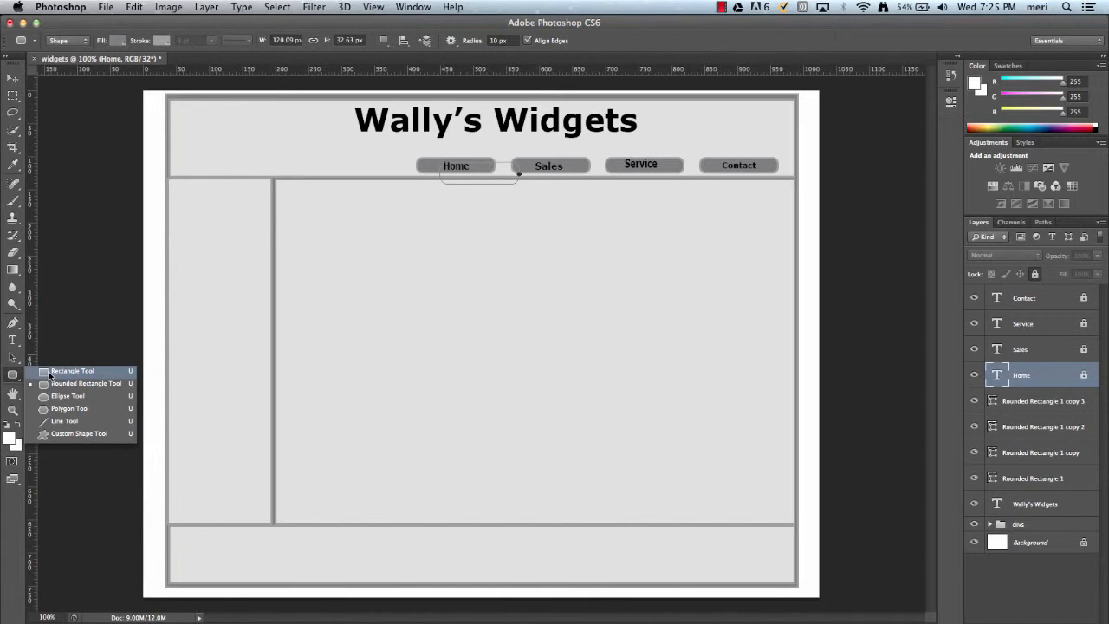
click(49, 371)
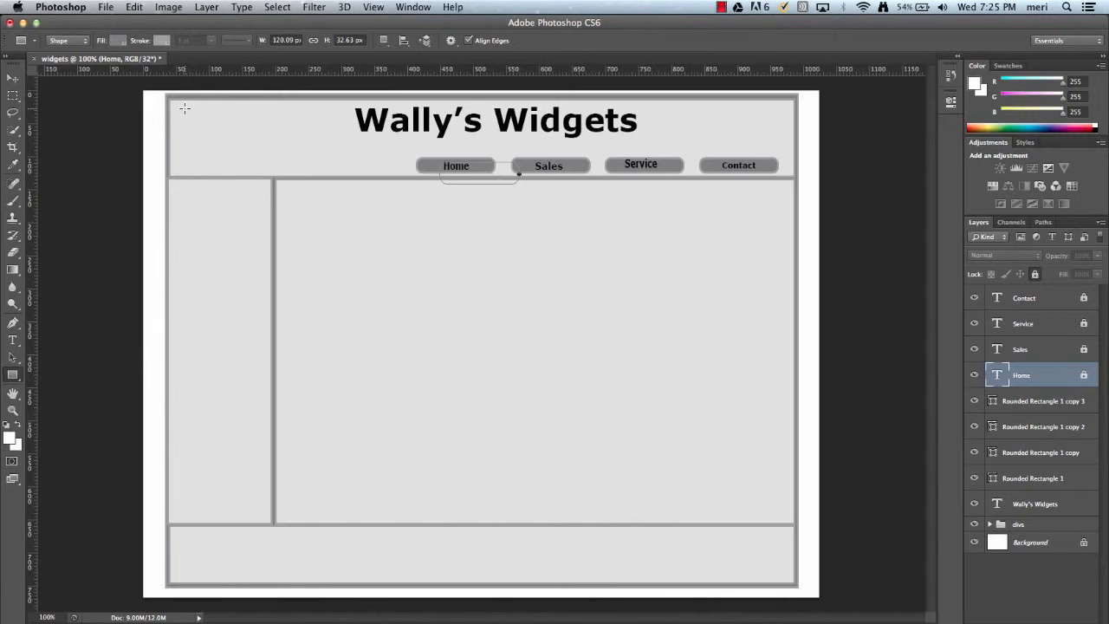
drag(183, 108, 274, 168)
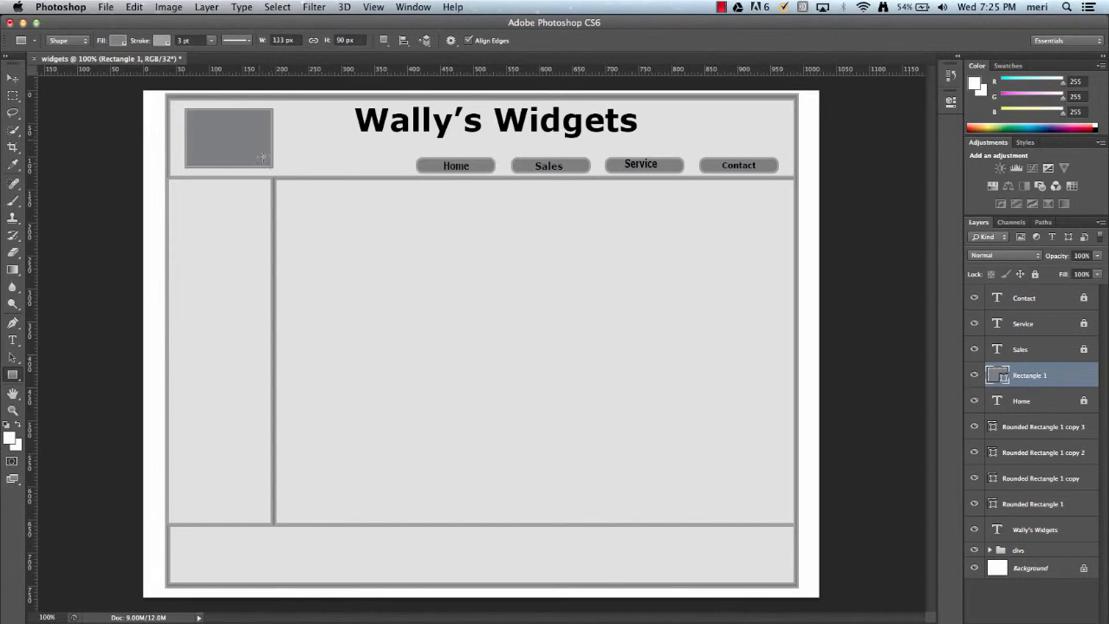
Set the rectangle's fill to white and its stroke to black.
click(119, 41)
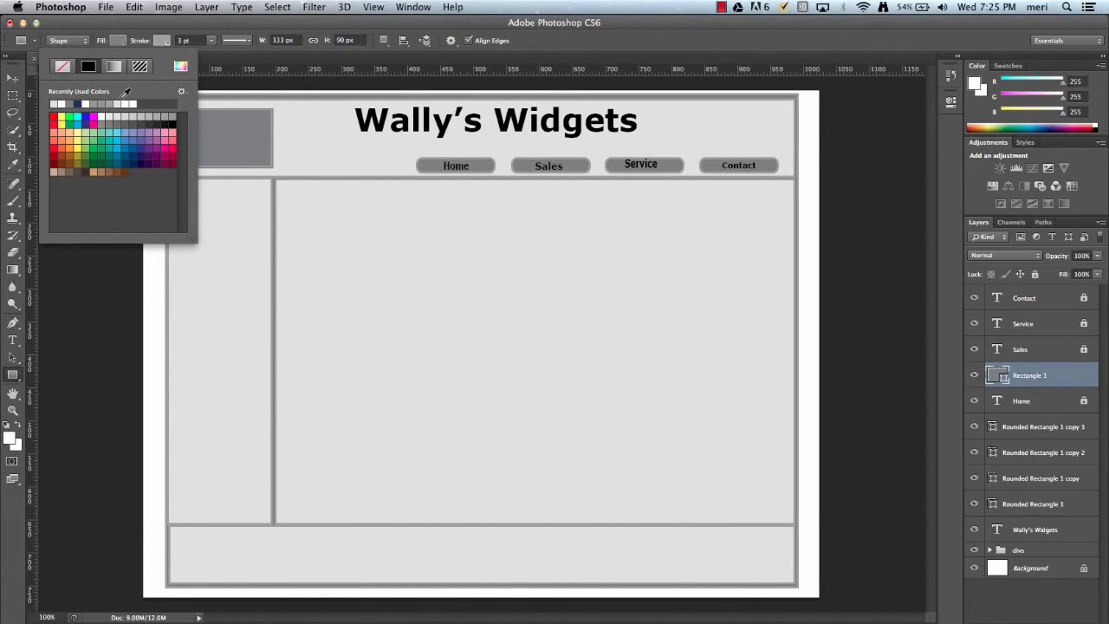
click(128, 103)
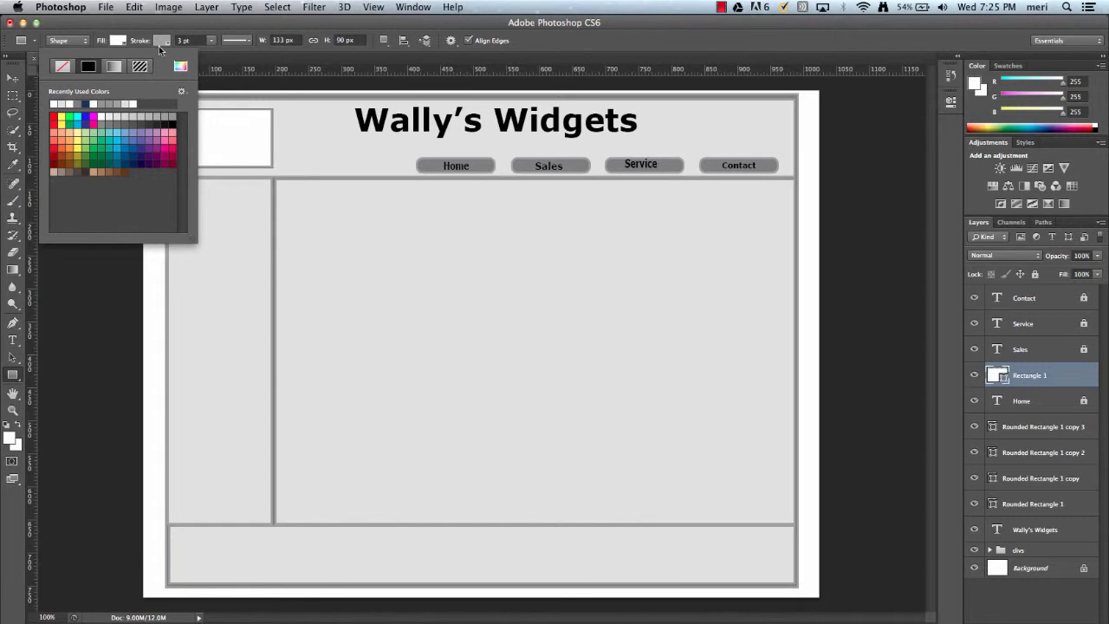
click(162, 41)
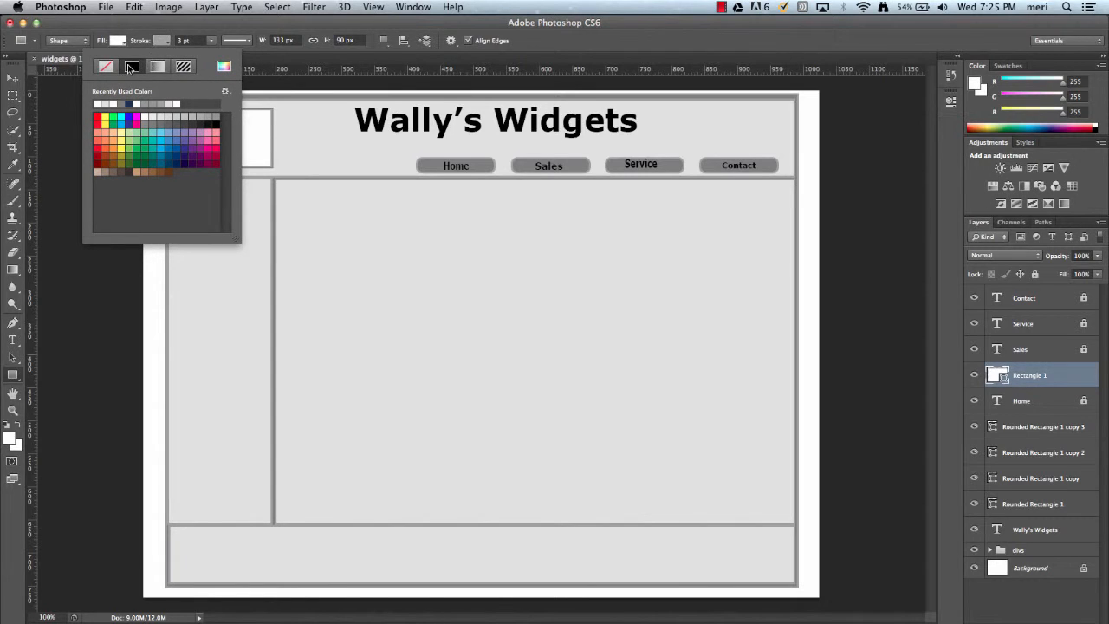
click(217, 122)
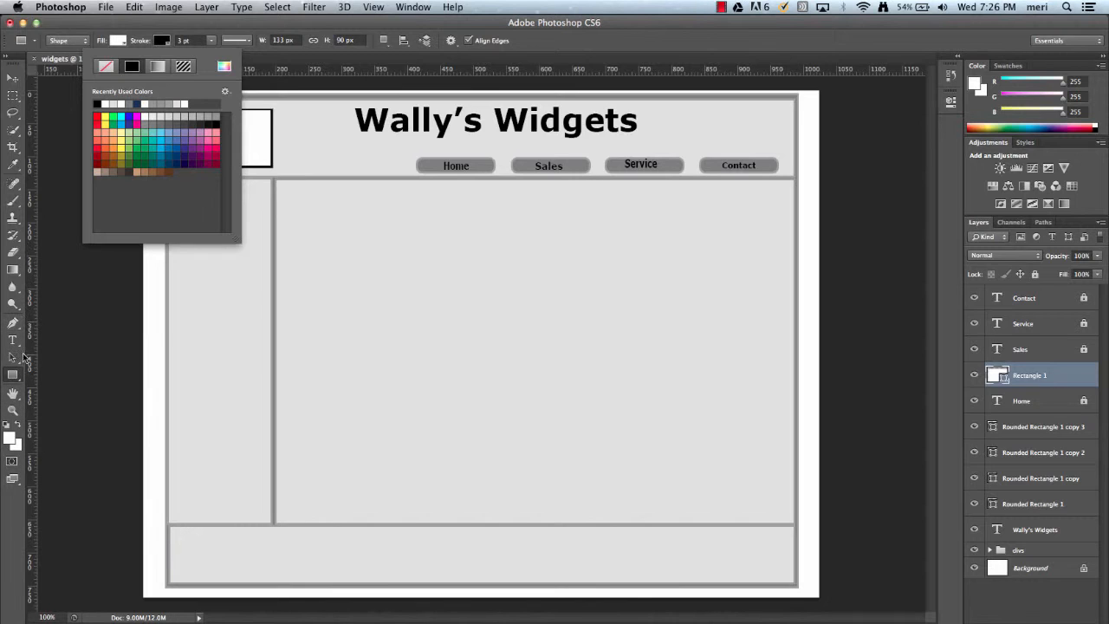
Draw two diagonal lines crossing the logo rectangle with the Line tool, with fill set to none.
click(21, 383)
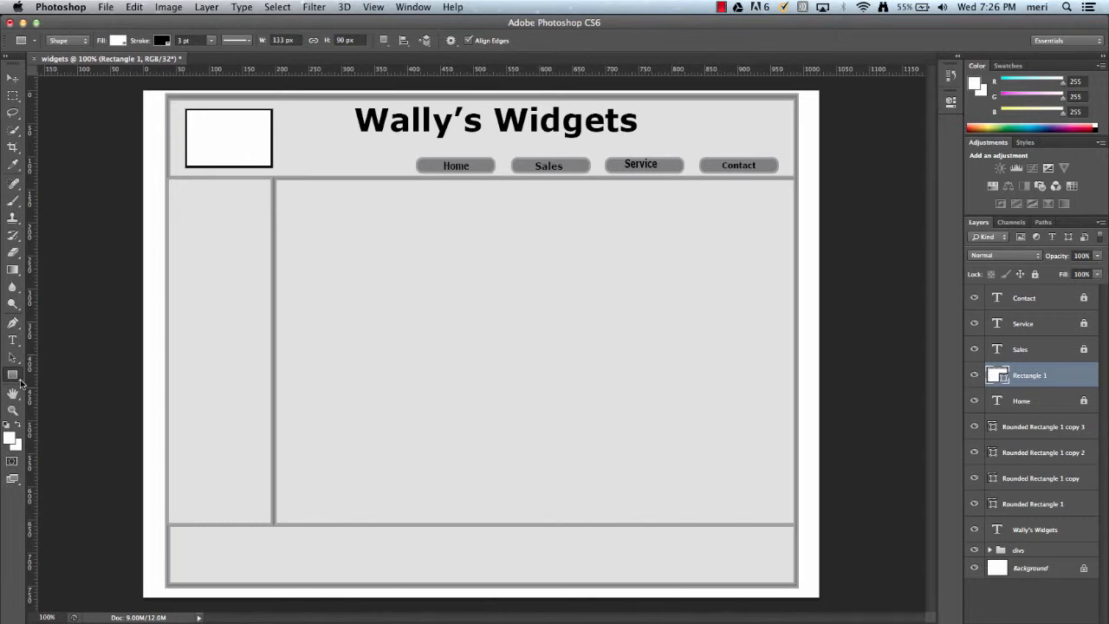
click(21, 383)
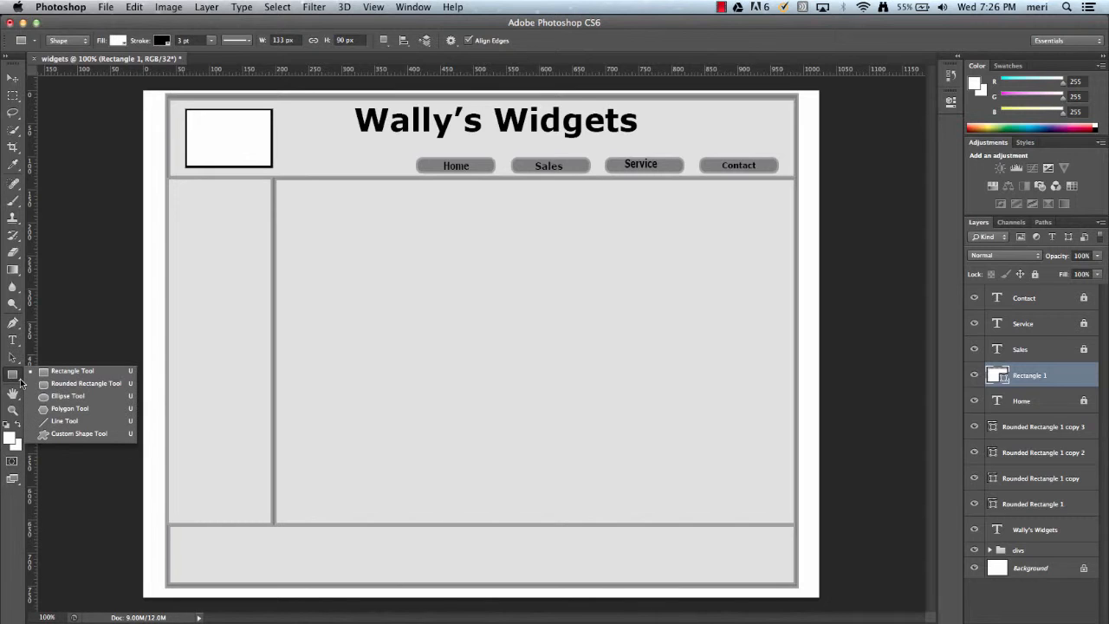
click(52, 423)
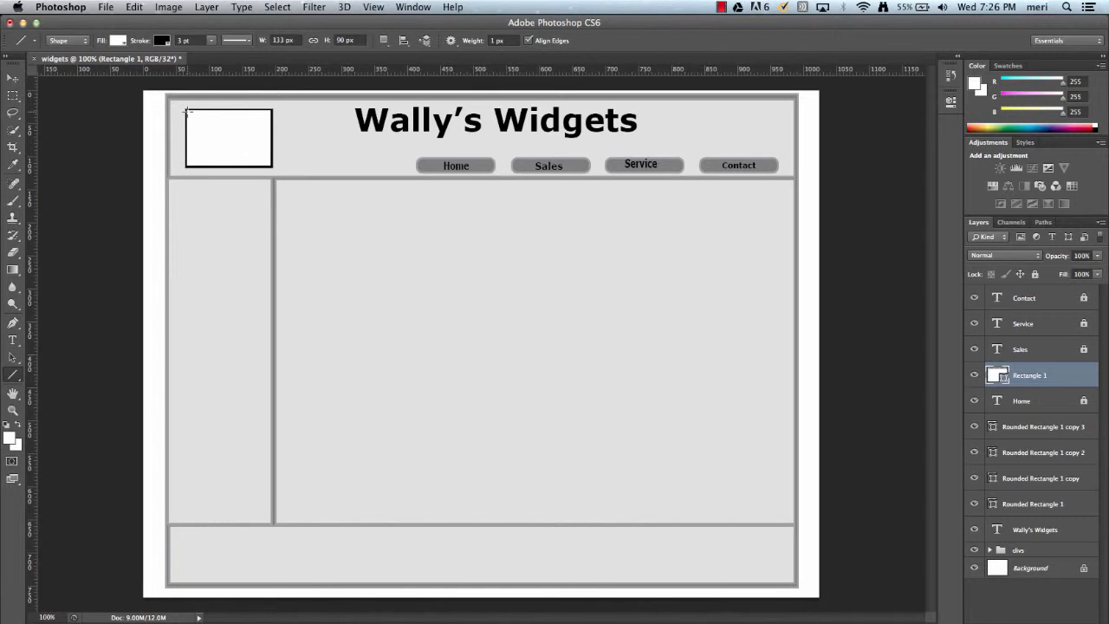
click(118, 41)
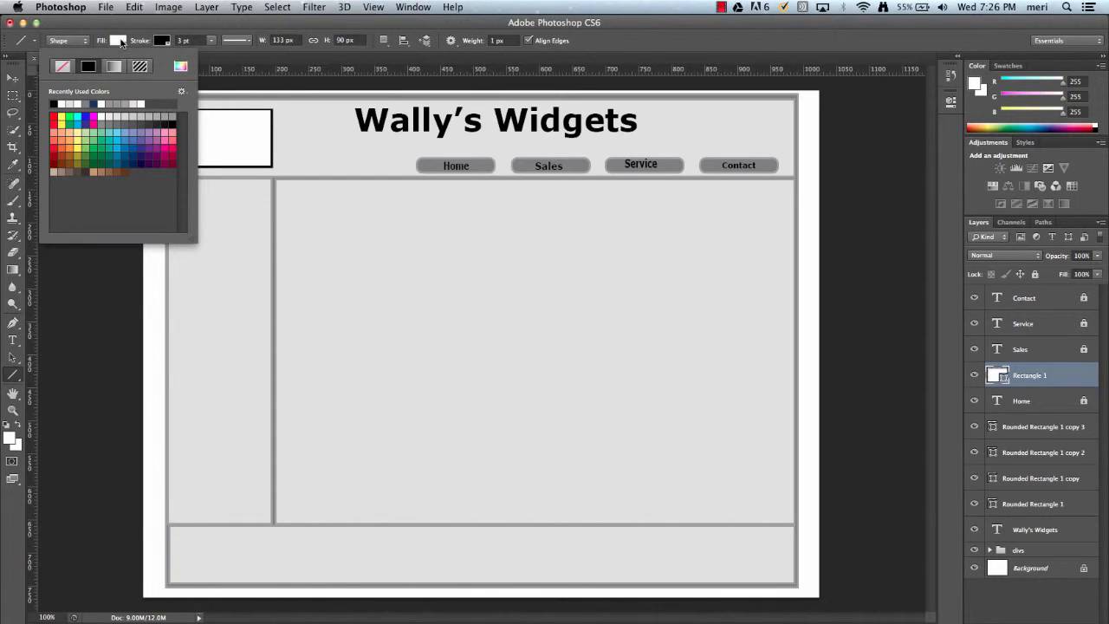
click(64, 66)
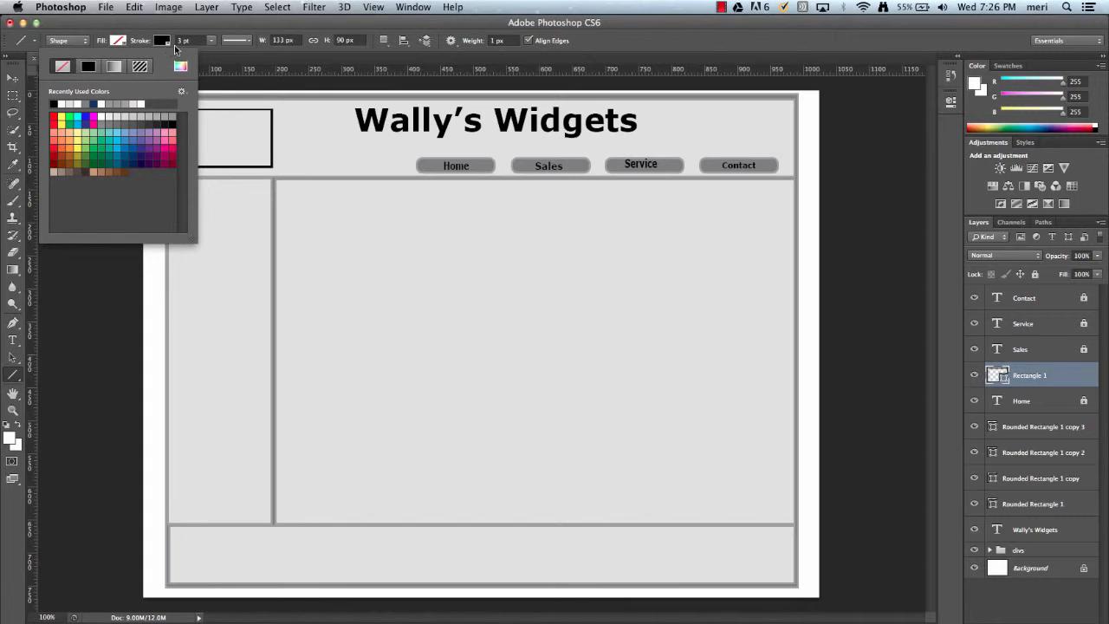
click(224, 67)
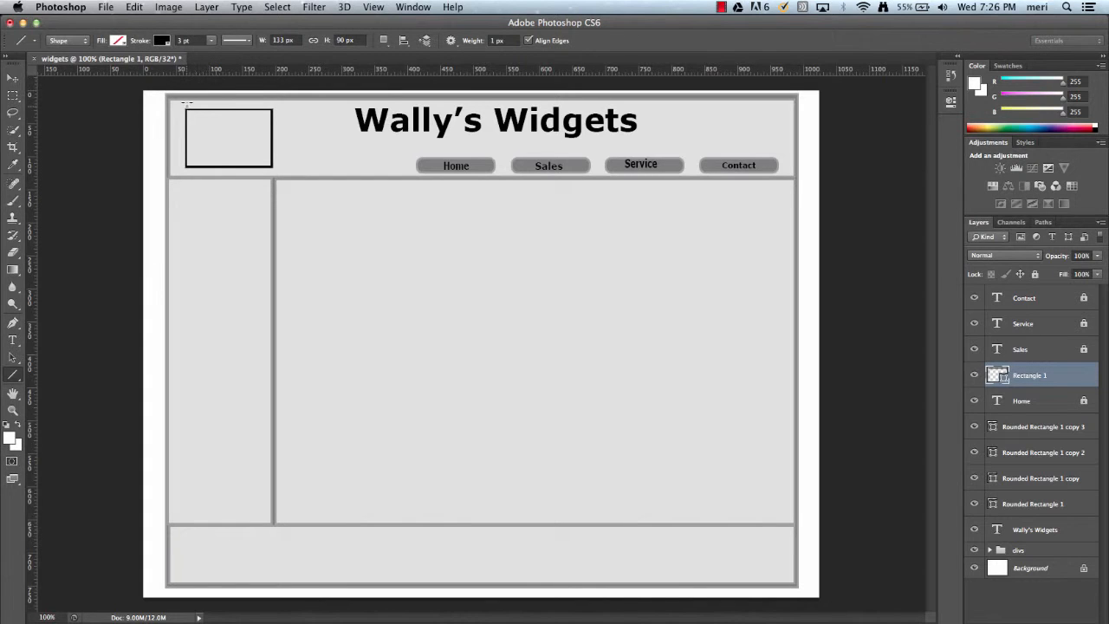
drag(184, 107, 271, 164)
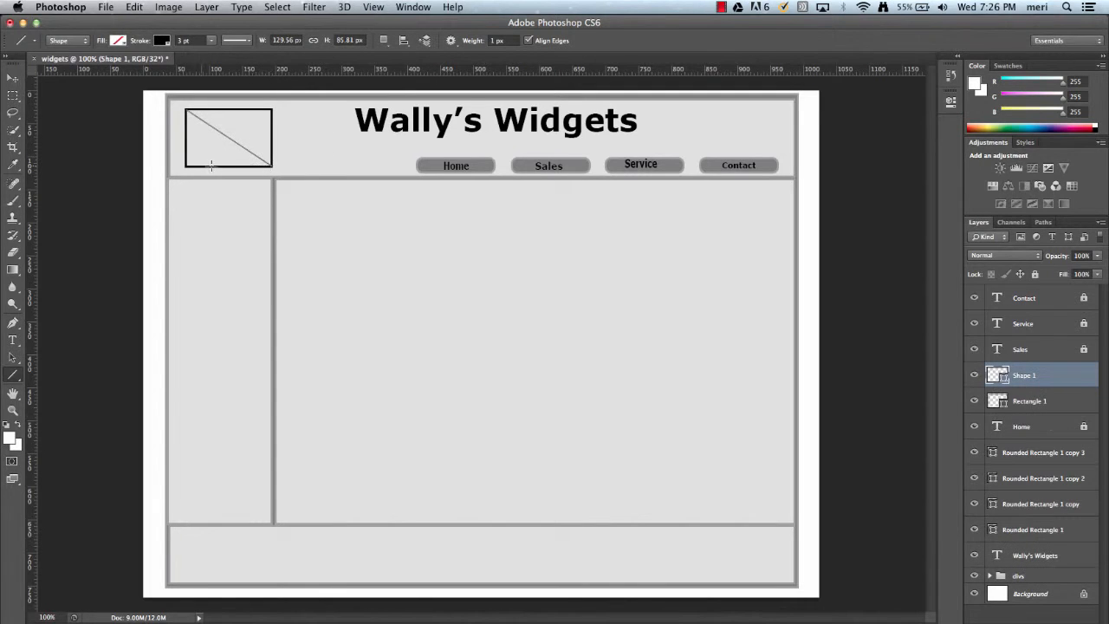
drag(183, 164, 271, 110)
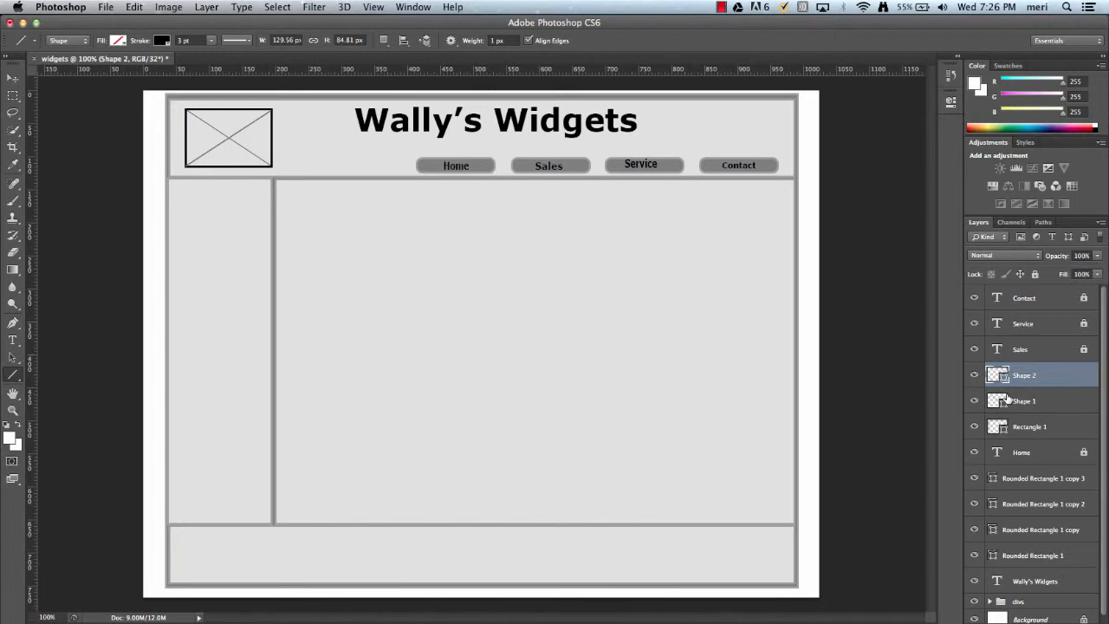
Group the two diagonal lines together with the logo rectangle.
shift+click(1048, 407)
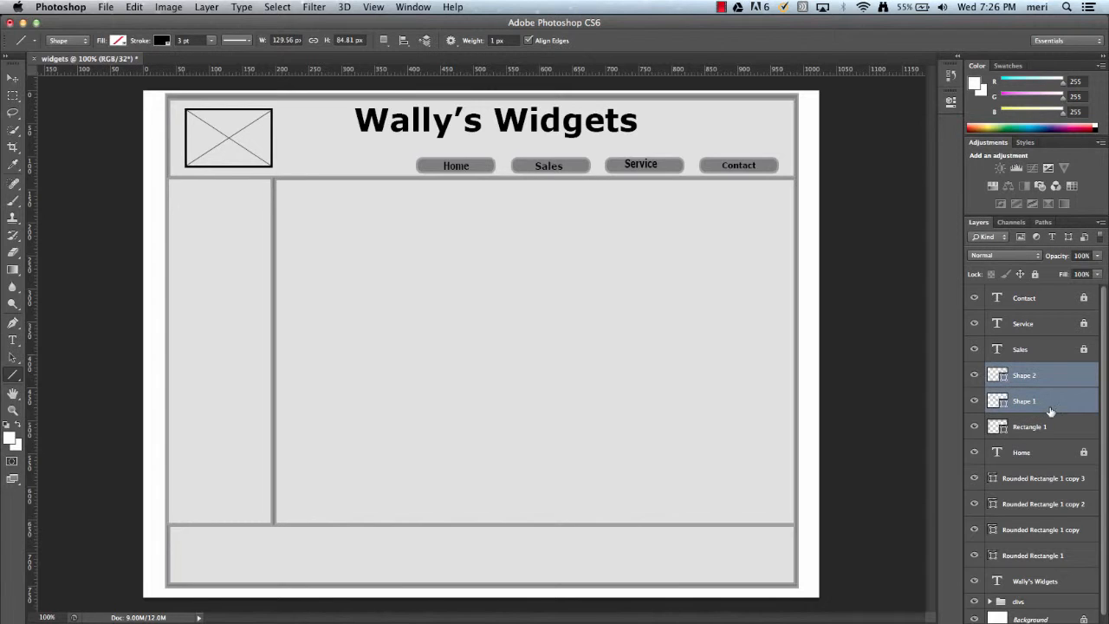
shift+click(1056, 427)
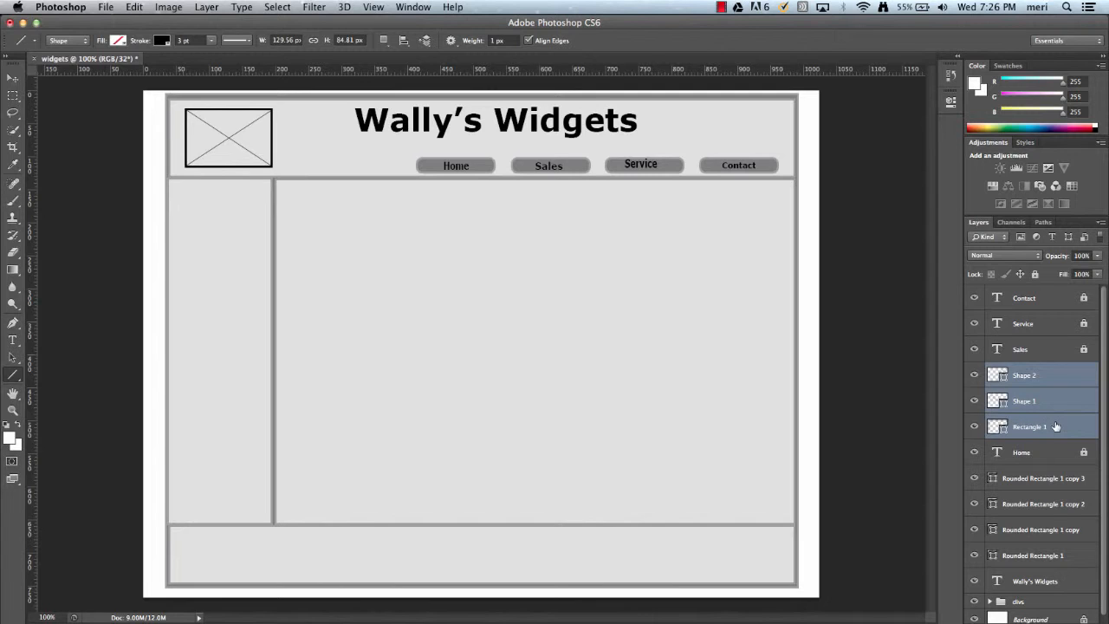
key(super+g)
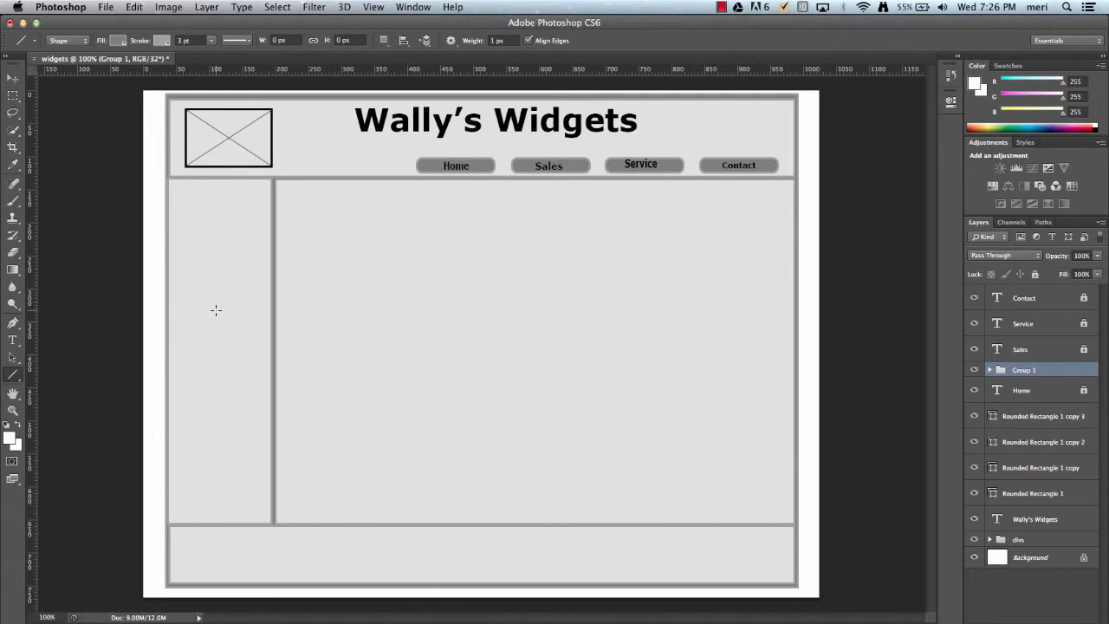
Add the text Link near the top of the sidebar with the Type tool.
click(13, 339)
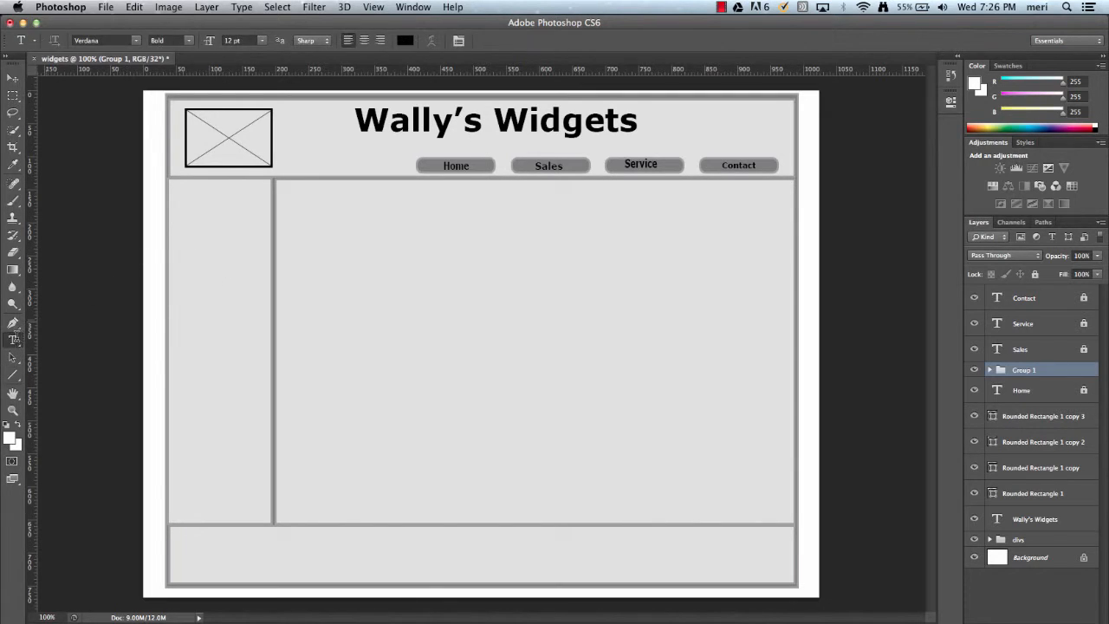
click(184, 224)
text(Link)
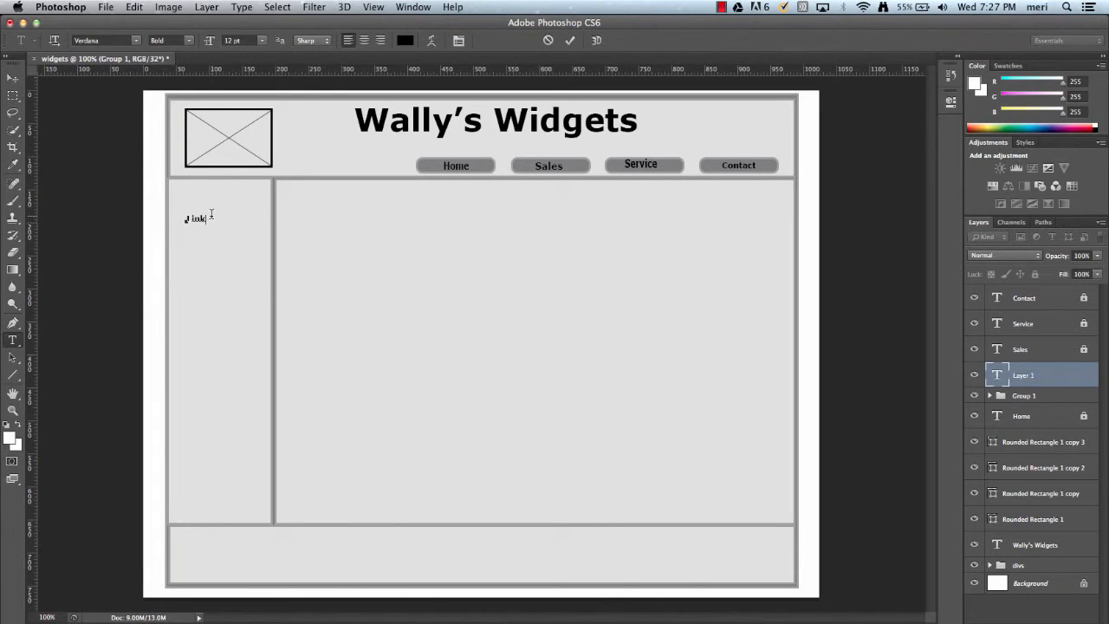
drag(210, 218, 187, 218)
key(Right)
Nudge the Link text slightly upward in the sidebar.
click(15, 80)
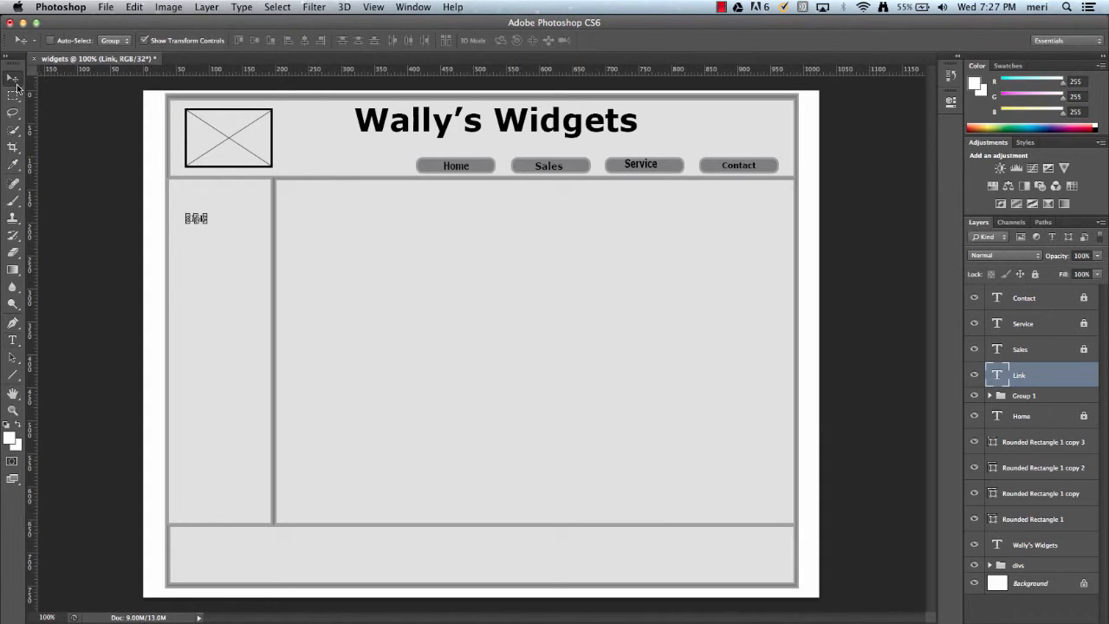
drag(190, 233, 191, 235)
key(Up)
key(Up)
key(Up)
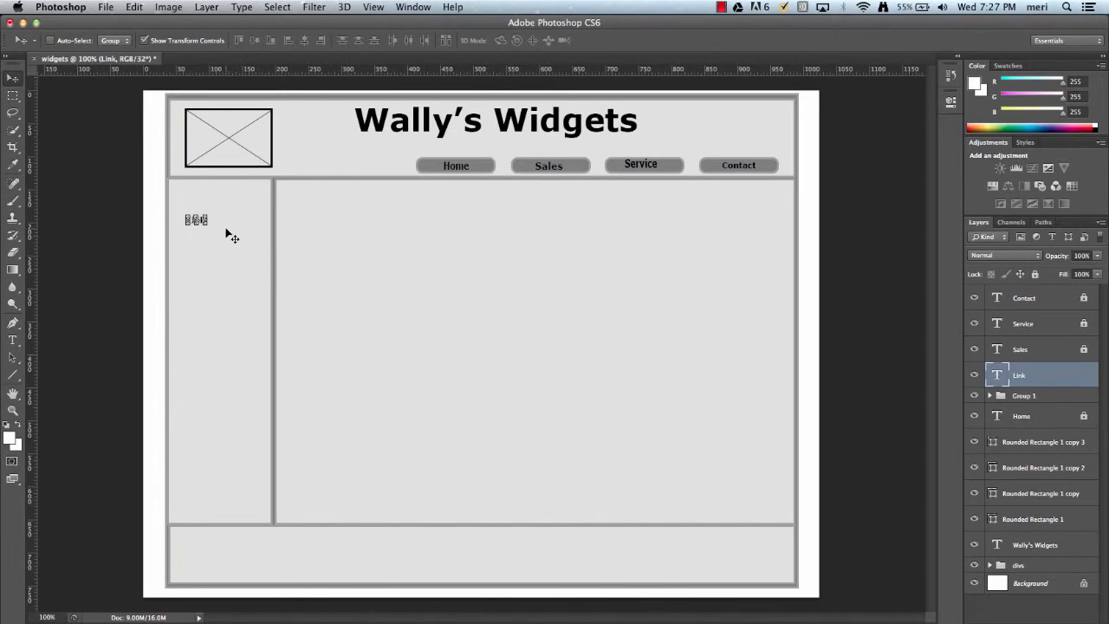
Scale the Link text up to about 225% width and 183% height and apply the transformation.
key(super+t)
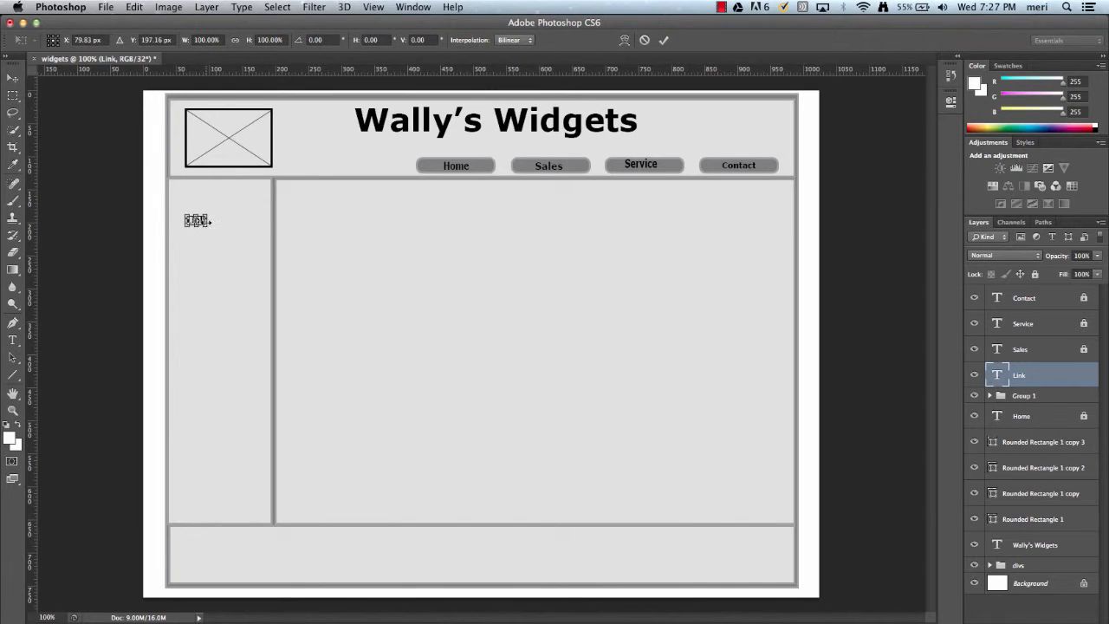
drag(208, 227, 235, 234)
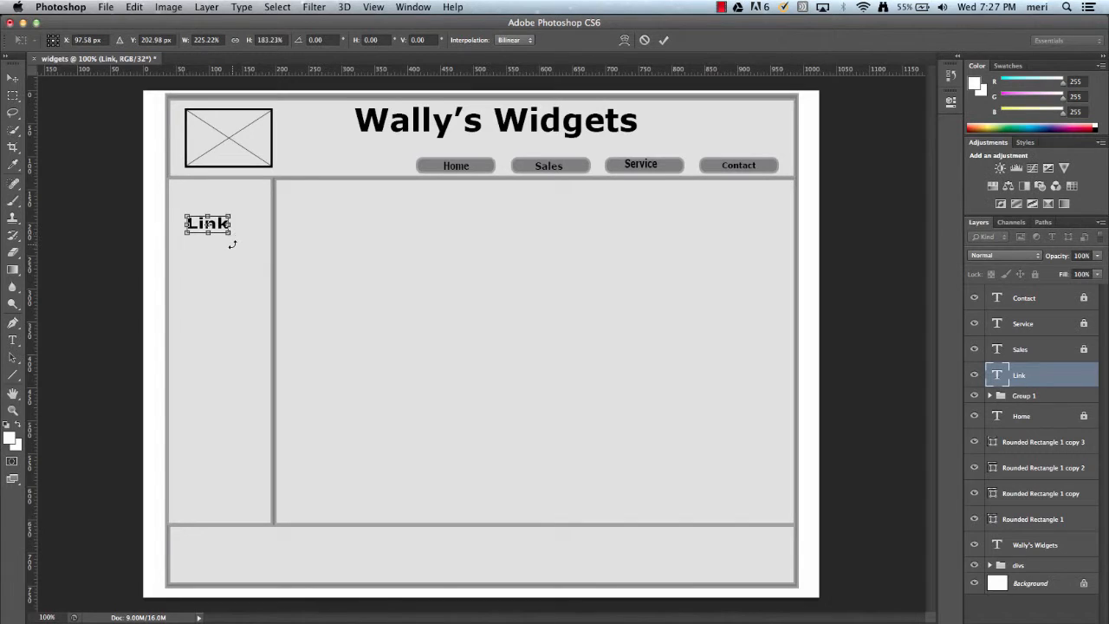
click(10, 80)
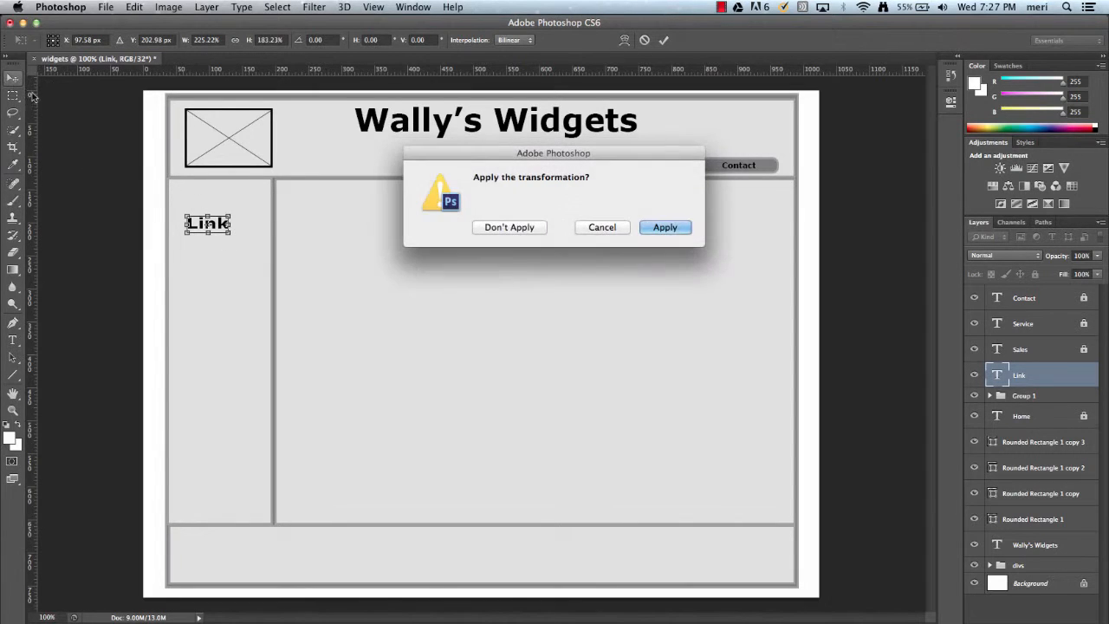
click(664, 228)
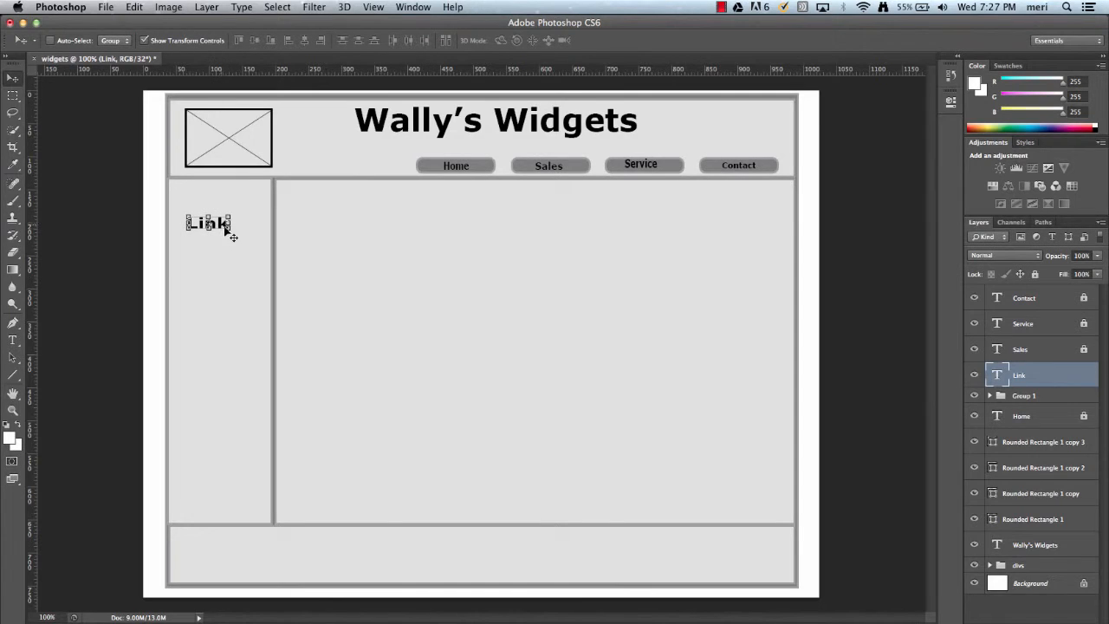
Duplicate the Link text three times, stacking the copies evenly beneath it in the sidebar.
alt+drag(227, 232, 228, 245)
key(Down)
key(Down)
key(Down)
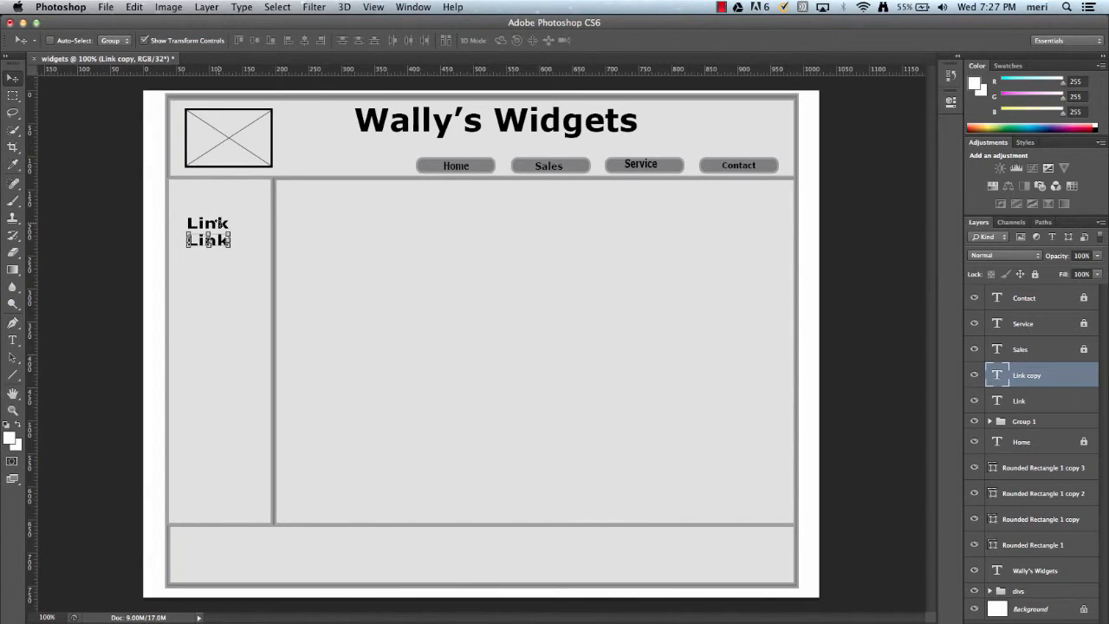
key(Down)
key(super+j)
key(Down)
key(Down)
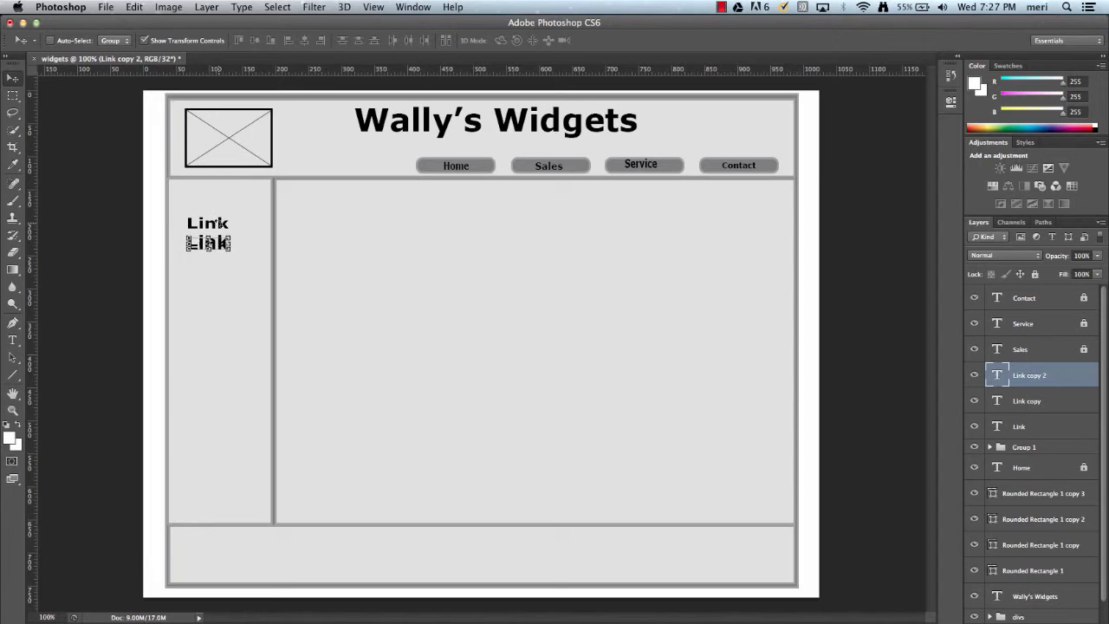
key(Down)
key(Down)
key(Down)
key(Down)
key(Down)
key(Down)
key(Down)
key(Down)
key(Down)
key(Down)
key(Down)
key(Down)
key(Down)
key(Down)
key(Down)
key(Down)
key(Down)
key(Down)
key(Down)
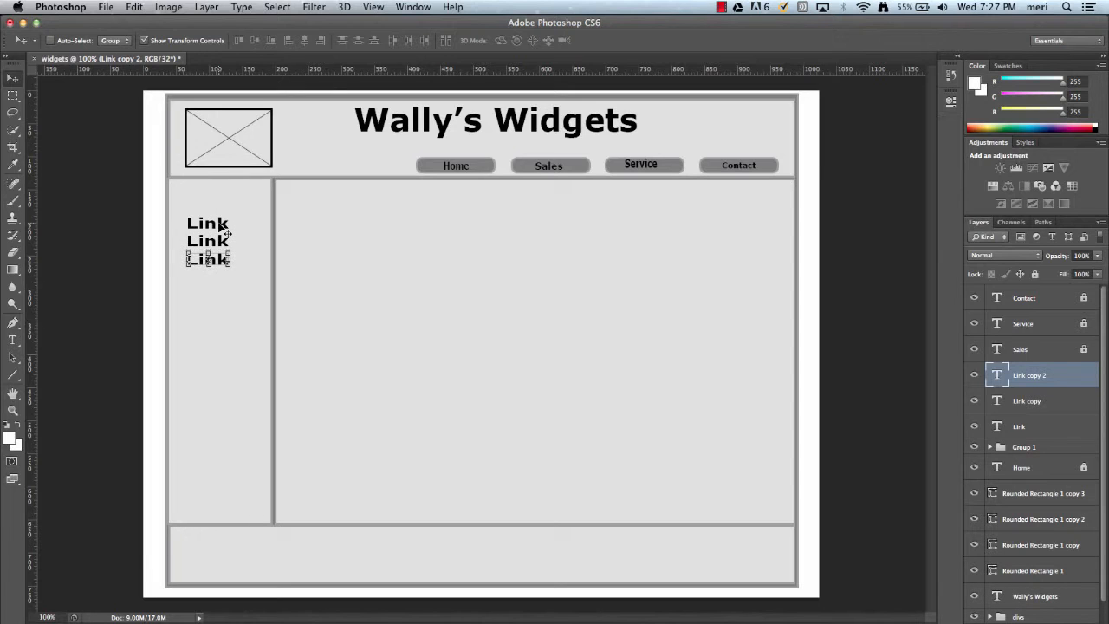
key(super+j)
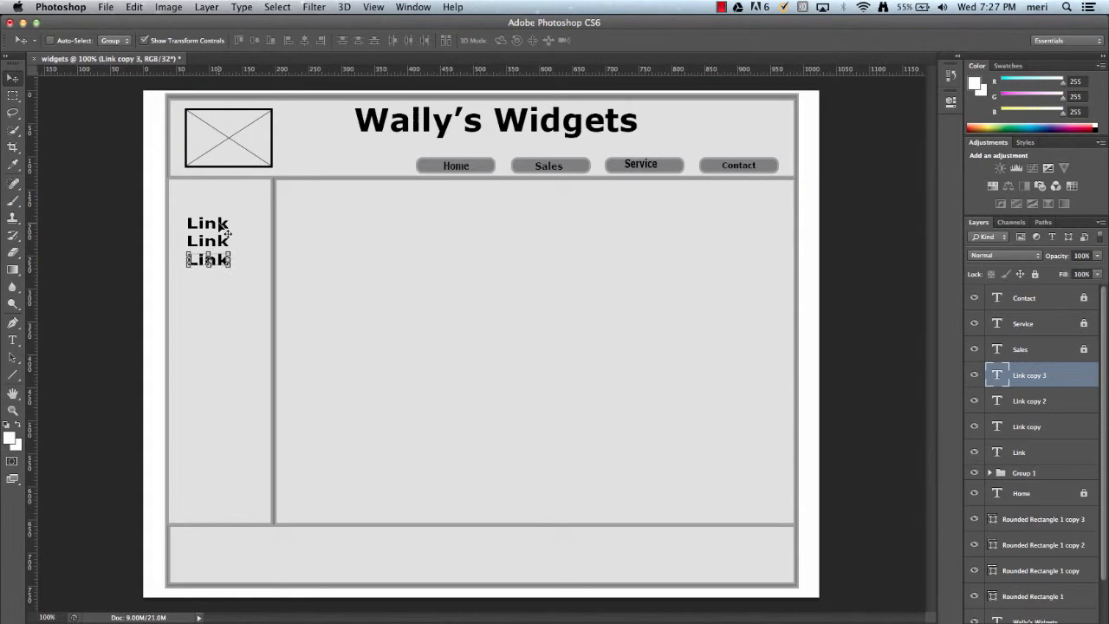
key(Down)
key(Down)
key(Down)
key(Down)
key(Down)
key(Down)
key(Down)
key(Down)
key(Down)
key(Down)
key(Down)
key(Down)
key(Down)
key(Down)
key(Down)
key(Down)
key(Down)
key(Down)
key(Down)
key(Down)
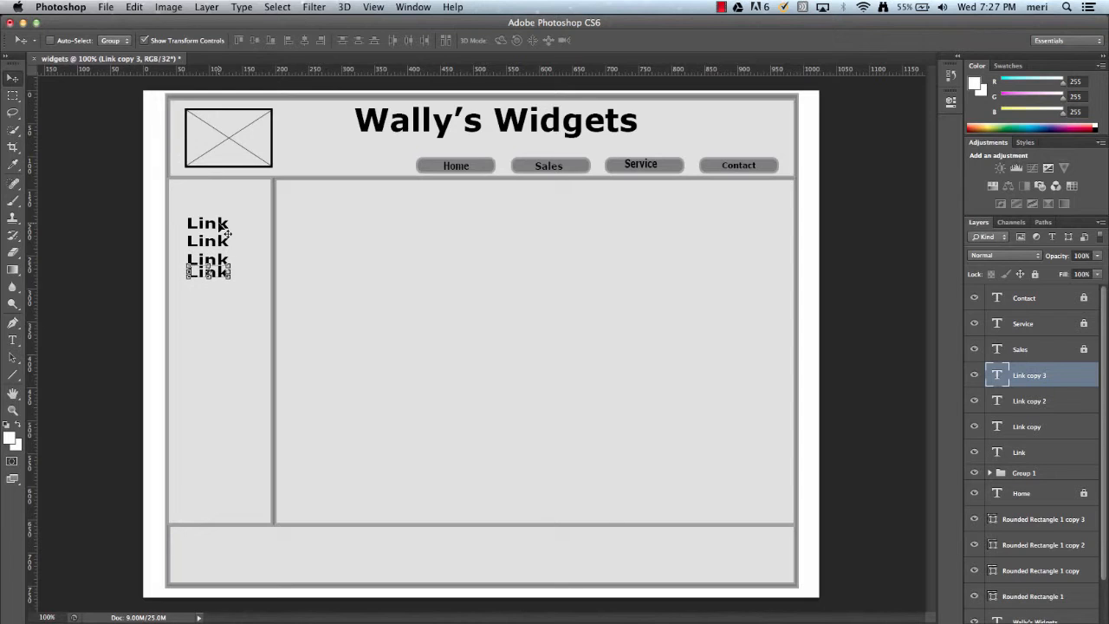
key(Down)
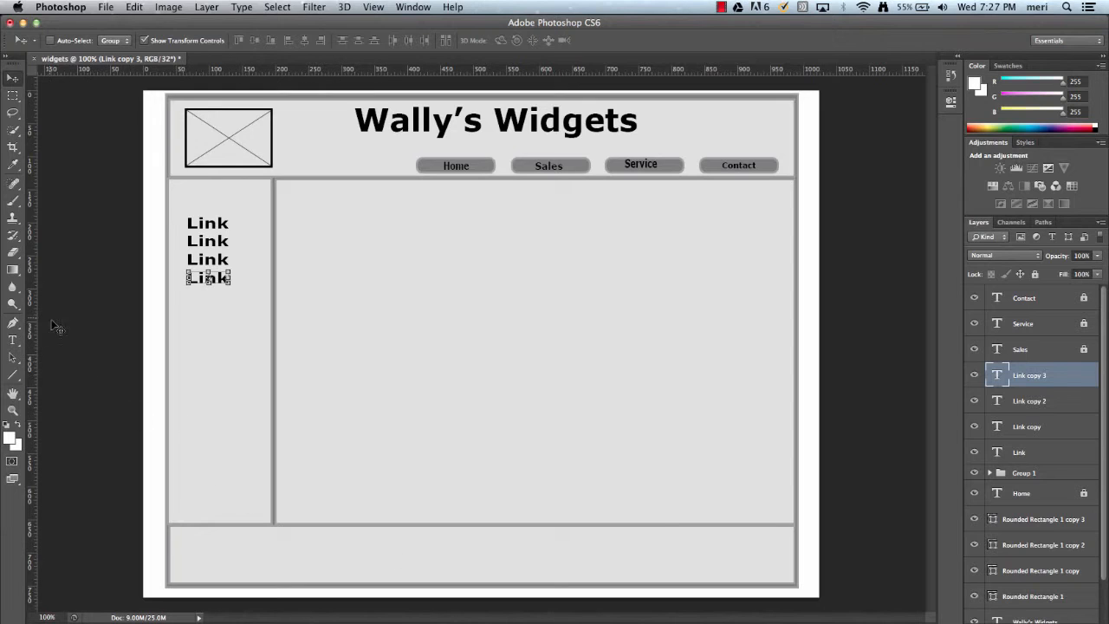
Add footer text reading Wally's Widgets followed by the street address, centered in the footer.
click(12, 344)
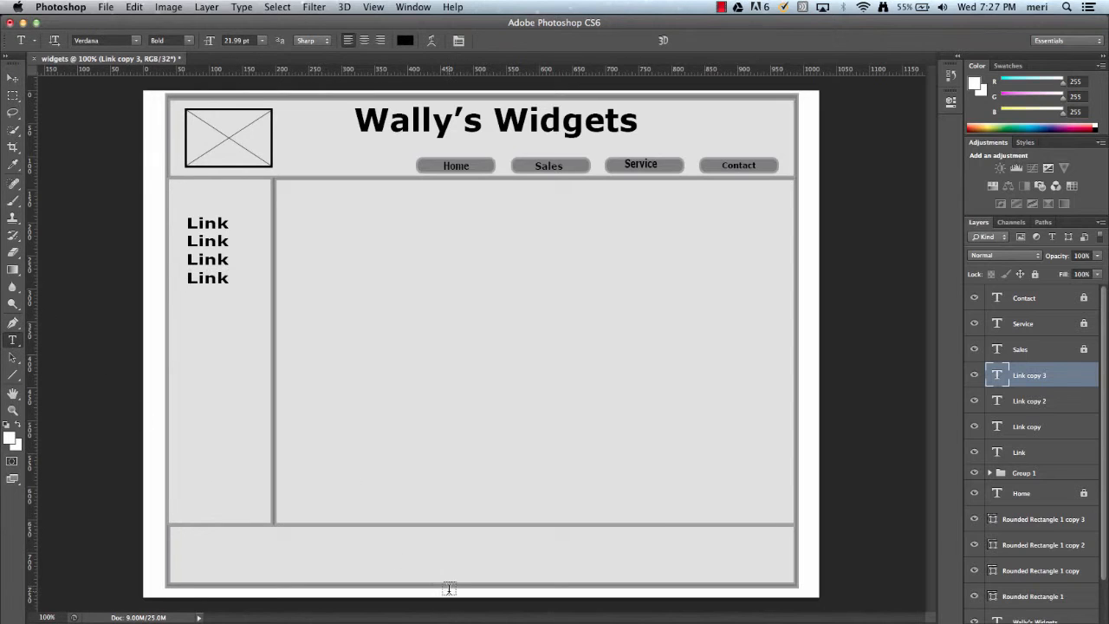
click(423, 542)
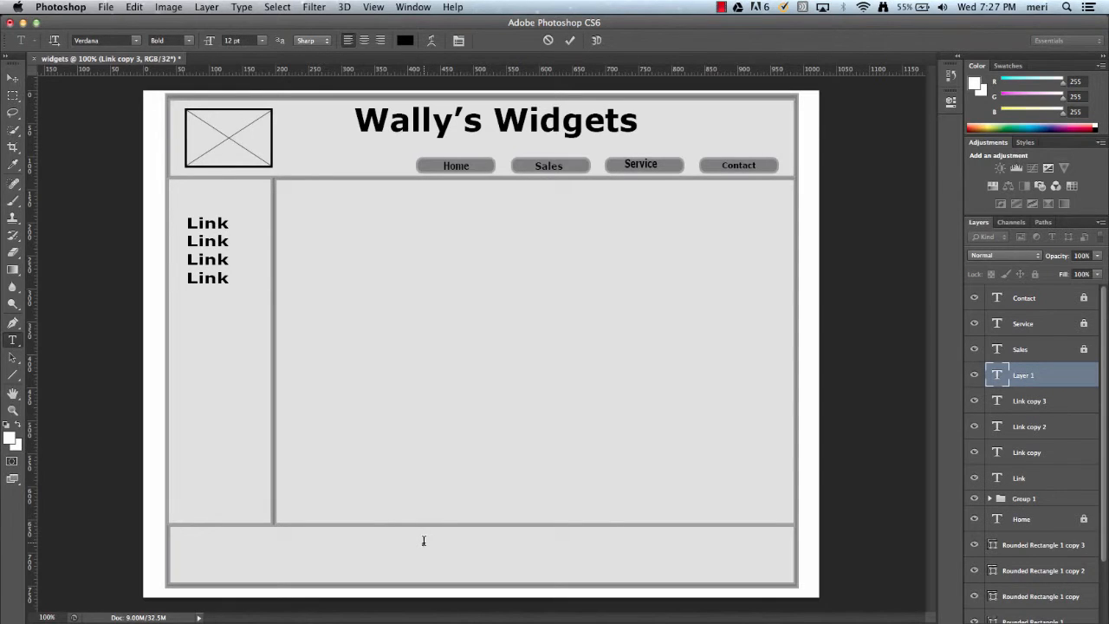
text(Wally's Widgets 102 Main S)
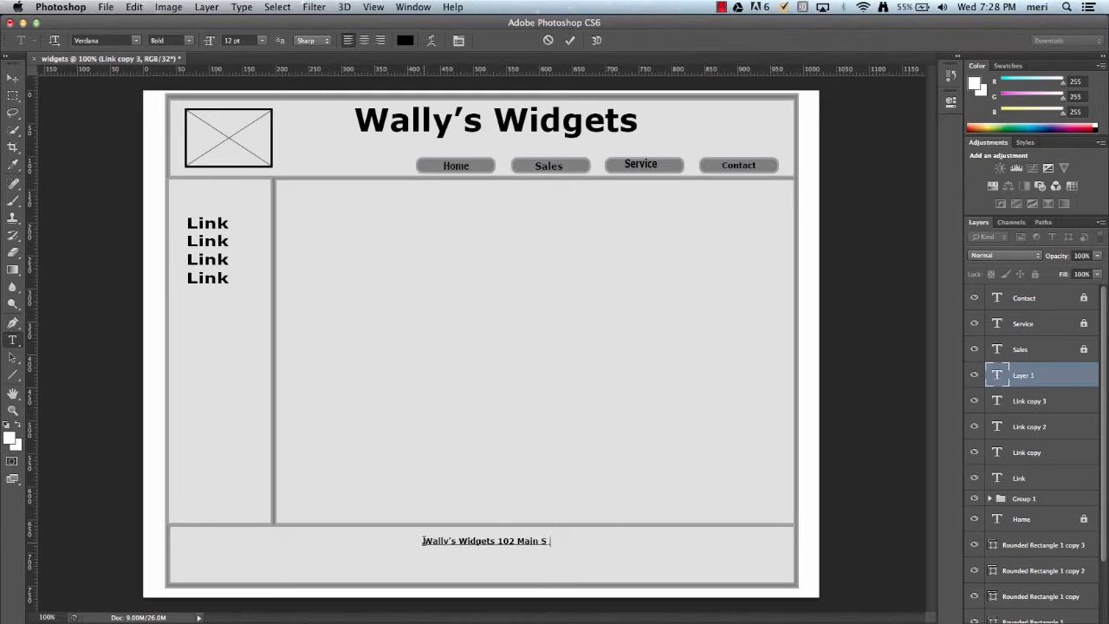
text(treet)
key(super+Return)
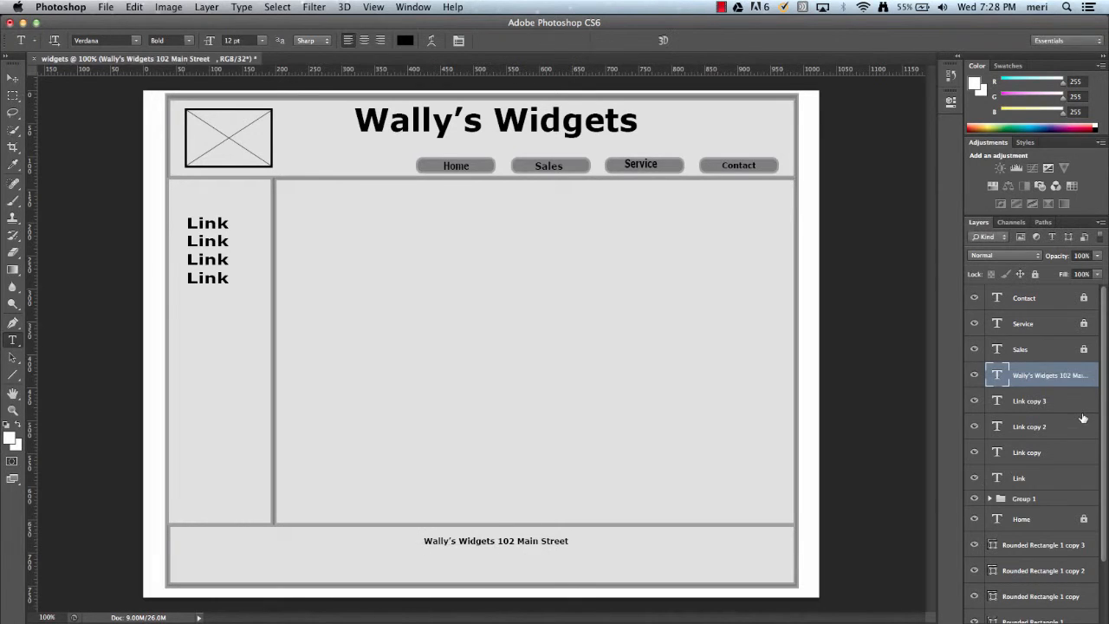
Add a second footer line beneath it with the town, state and ZIP code.
click(438, 557)
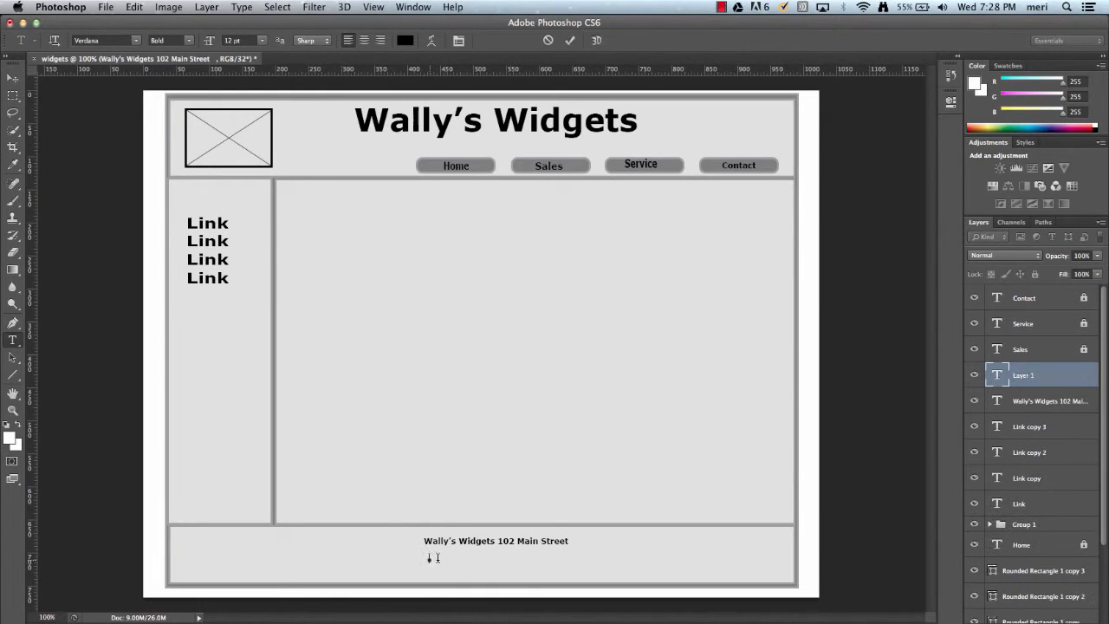
text(N)
text(Any Tr)
text(wn, T)
text(L, 600000)
Duplicate the logo placeholder group.
click(996, 526)
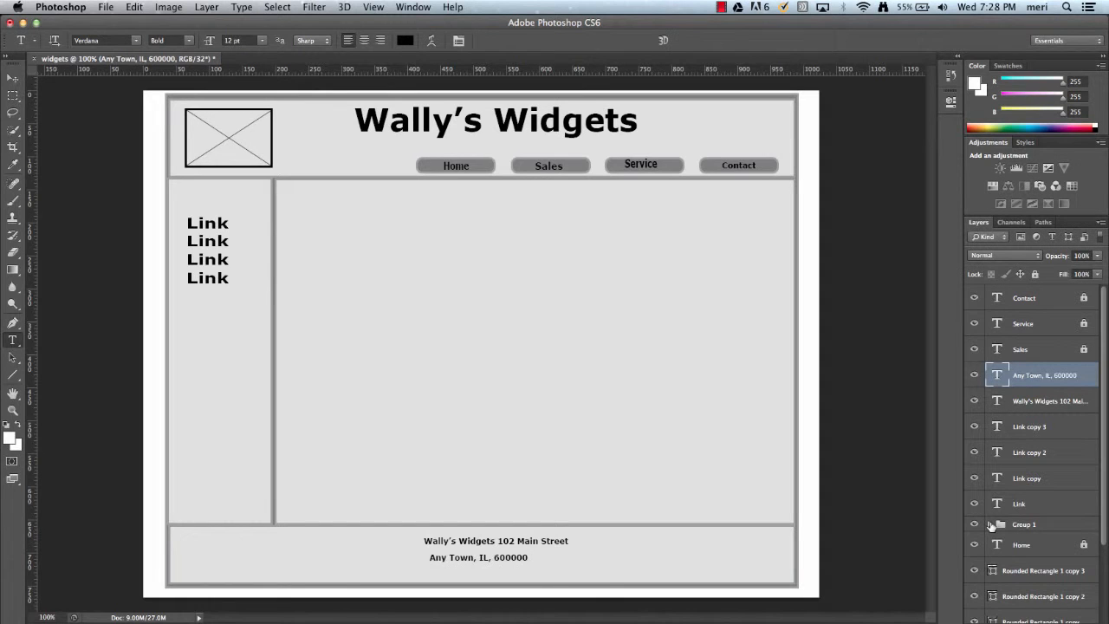
click(1003, 526)
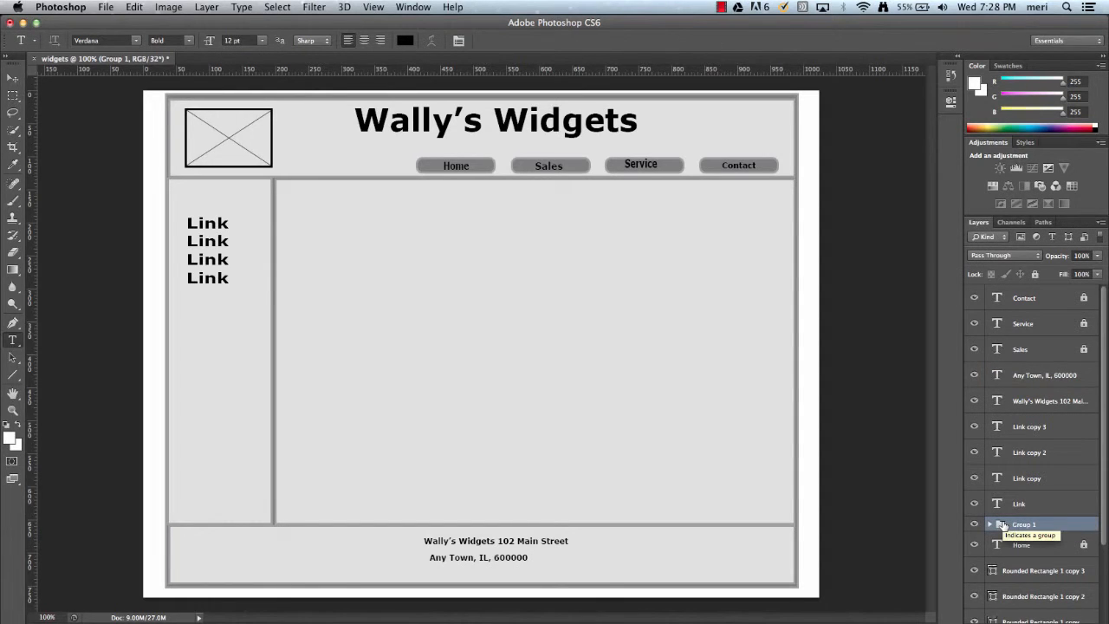
scroll(1003, 524, down, 1)
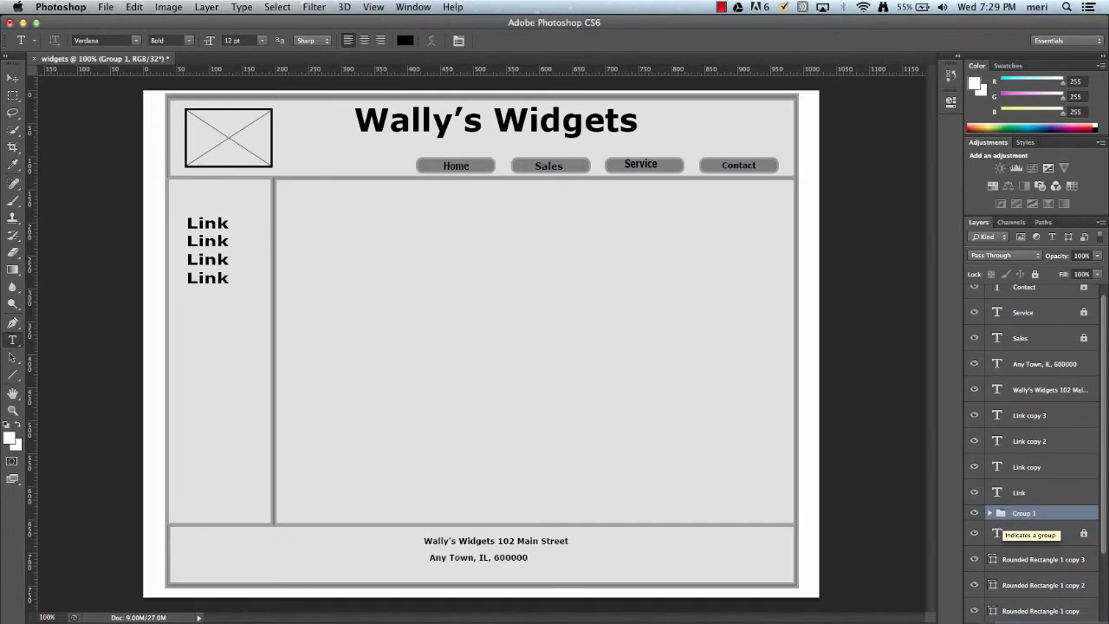
key(super+j)
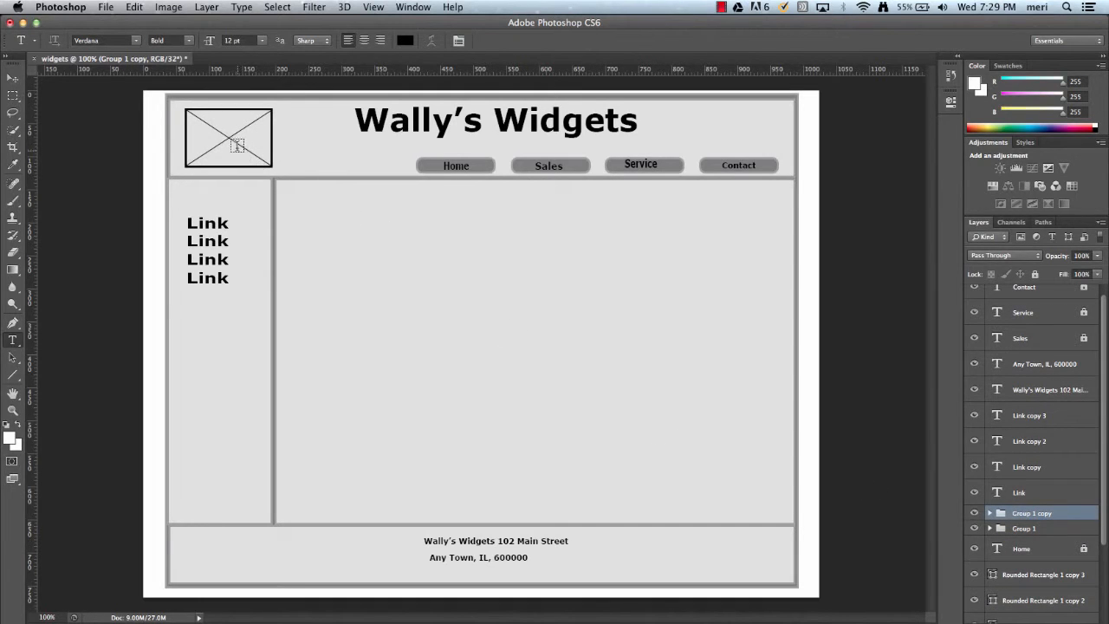
Nudge the duplicated placeholder slightly down and right and apply the transformation.
click(13, 78)
drag(229, 139, 361, 236)
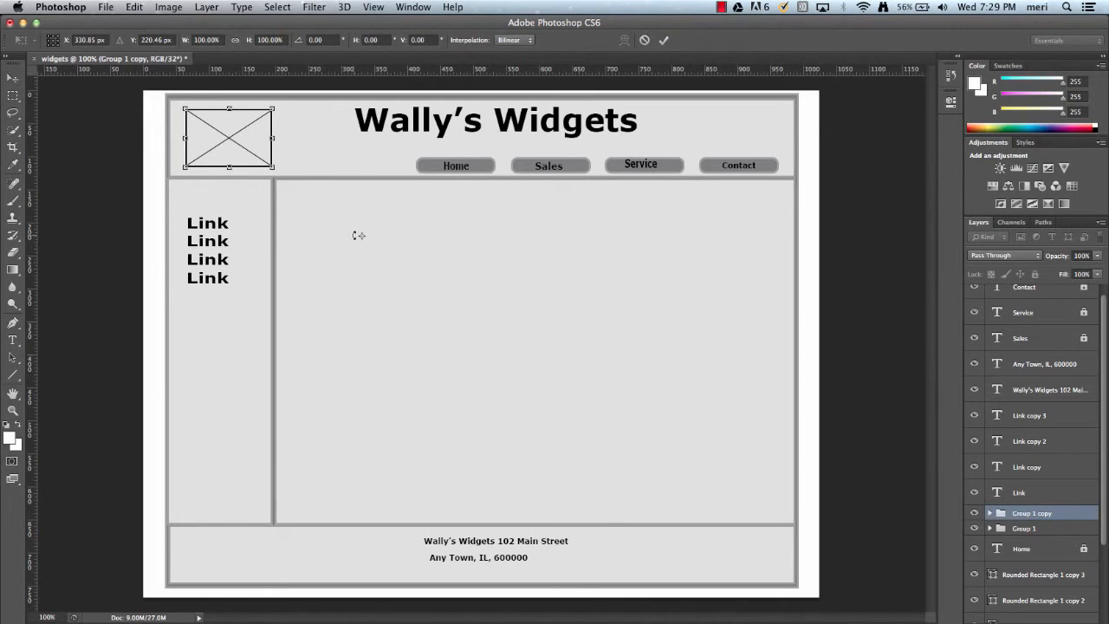
key(super+z)
key(Down)
key(Down)
key(Down)
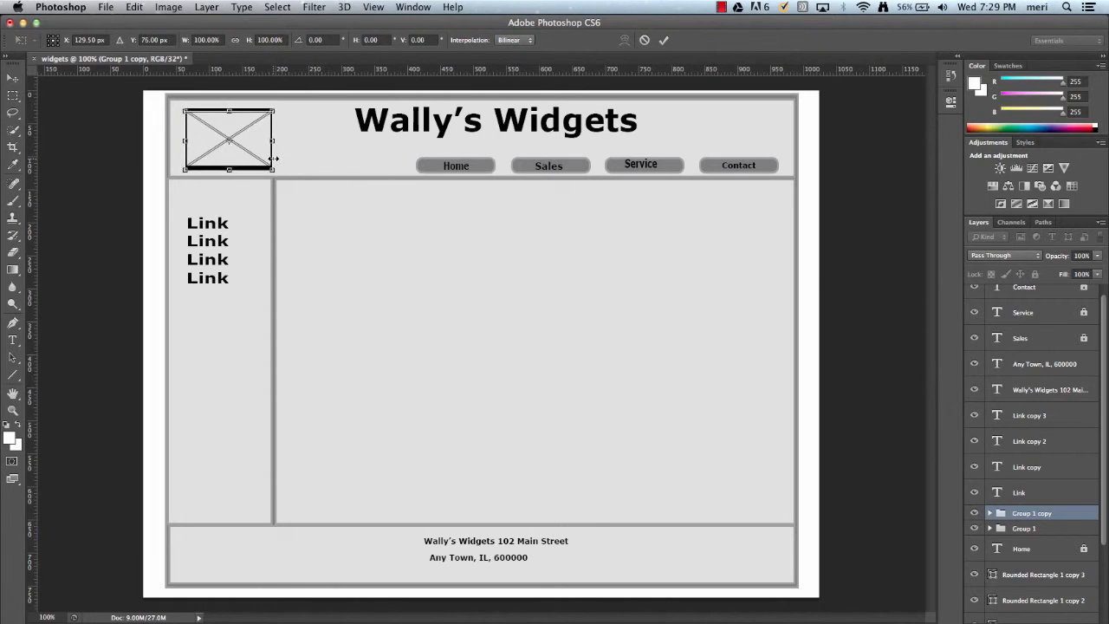
key(Down)
key(Down)
key(Down)
key(Down)
key(Down)
key(Down)
key(Down)
key(Down)
key(Down)
key(Down)
key(Down)
key(Down)
key(Down)
key(Down)
key(Down)
key(Right)
key(Right)
key(Right)
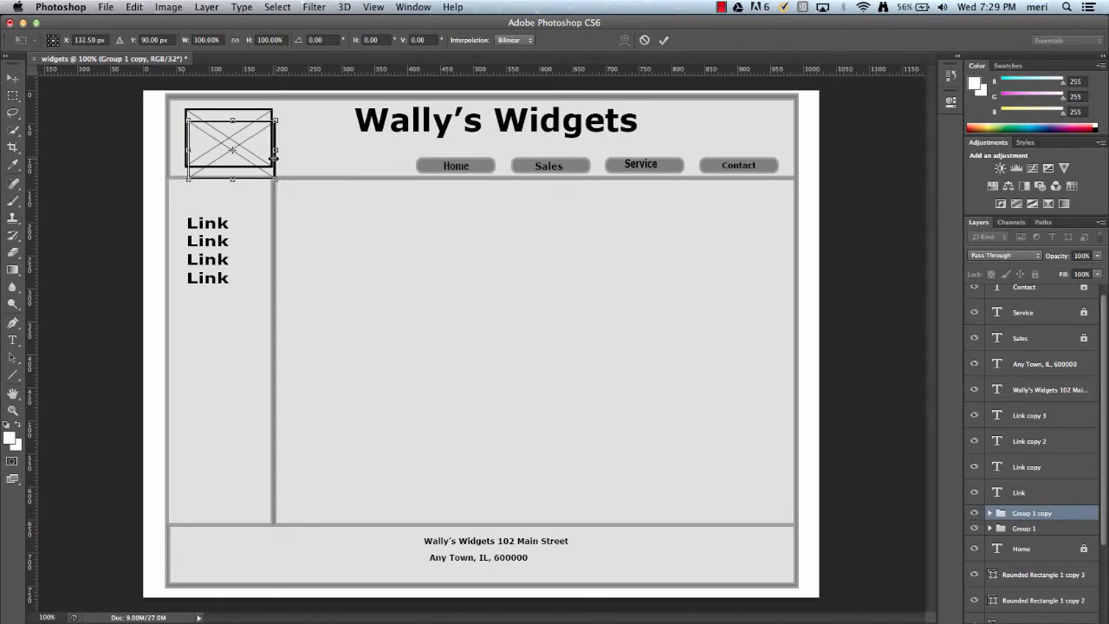
key(Right)
key(Right)
key(Right)
key(Right)
key(Right)
key(Right)
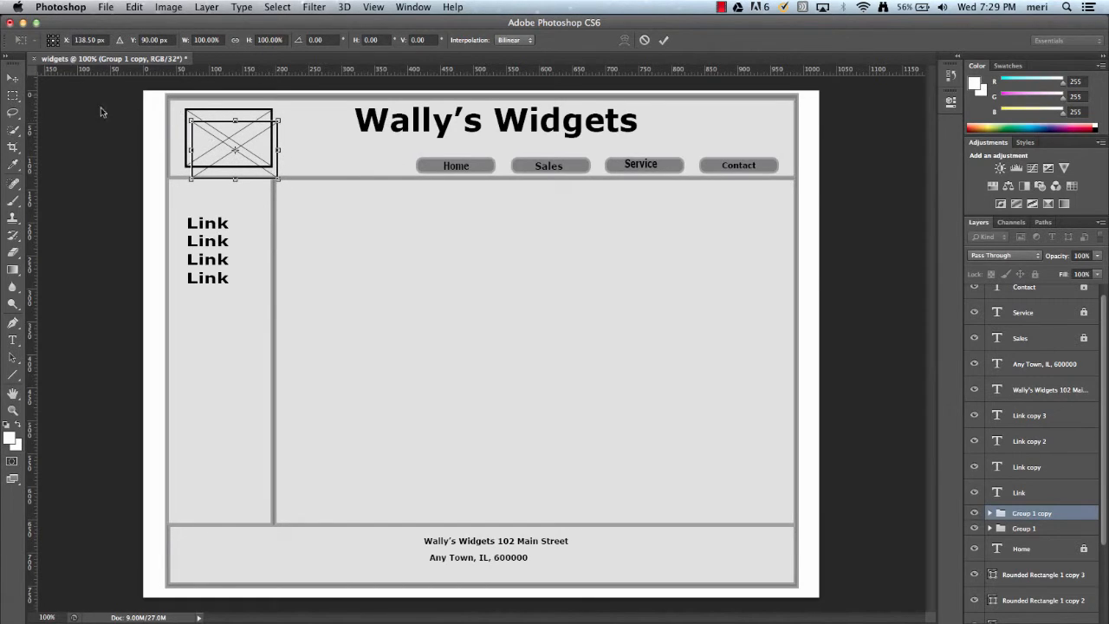
click(12, 78)
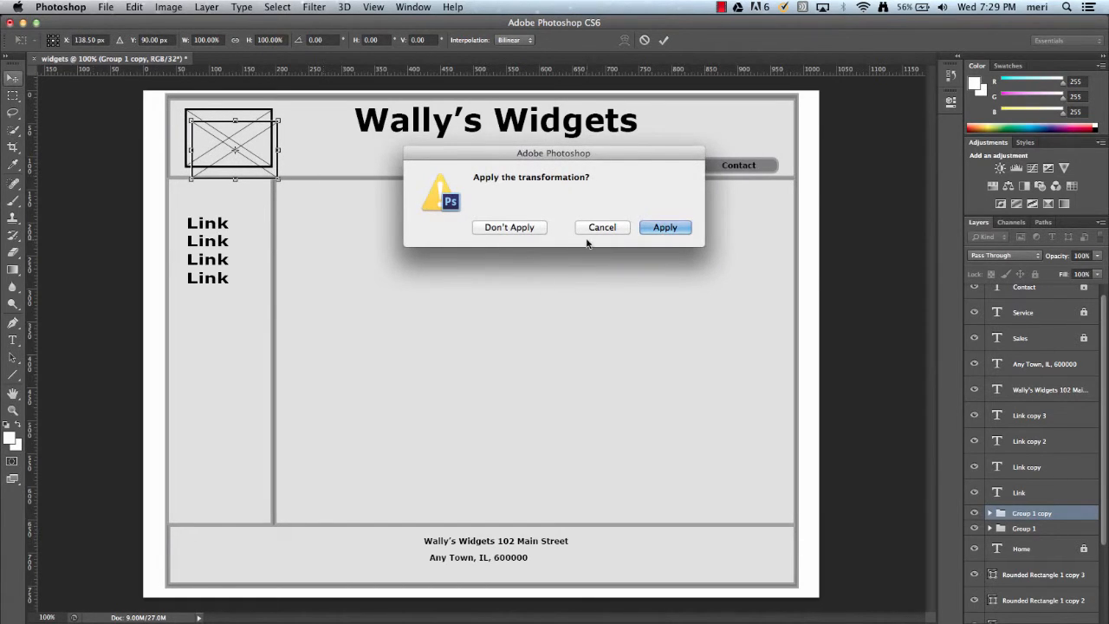
click(665, 227)
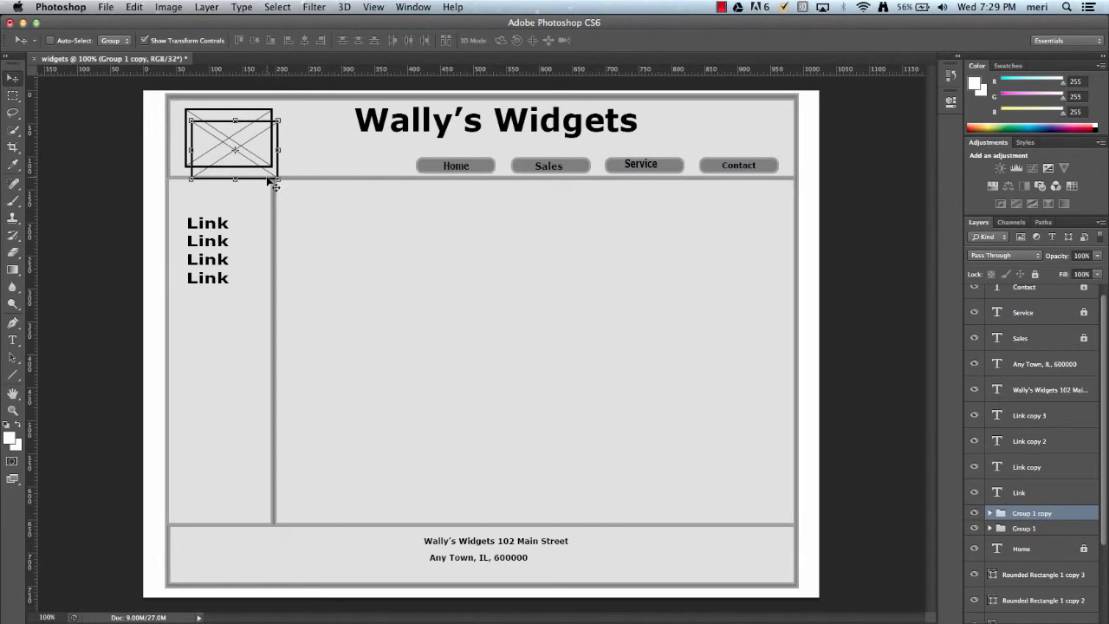
Enlarge the placeholder copy to about 188% width and 200% height at the top-left of the content area and apply it.
drag(268, 178, 452, 308)
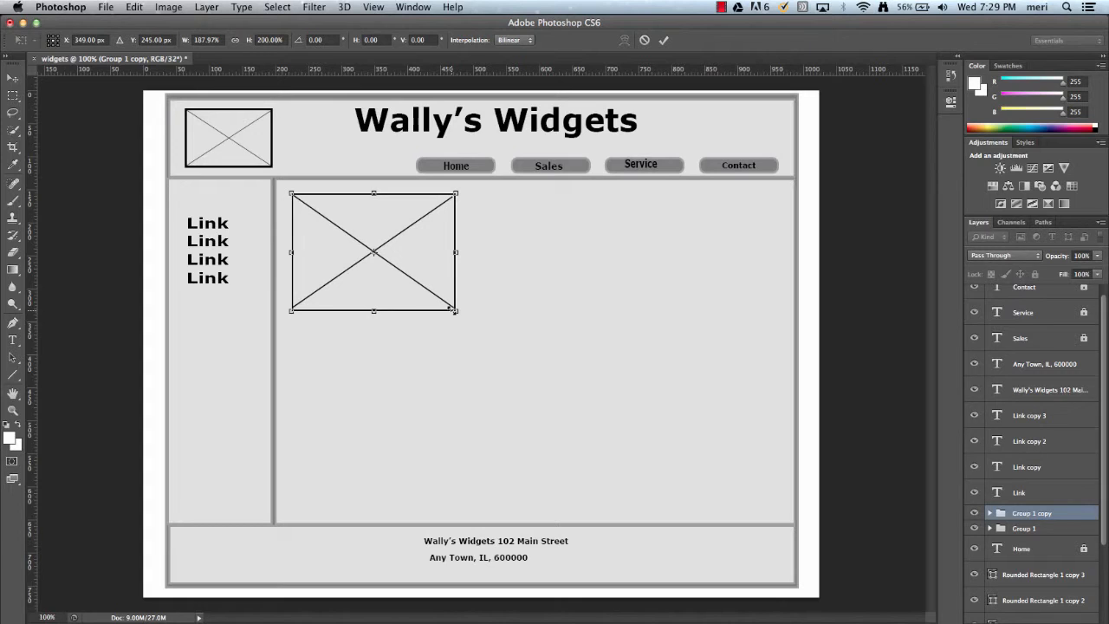
key(Down)
key(Down)
key(Down)
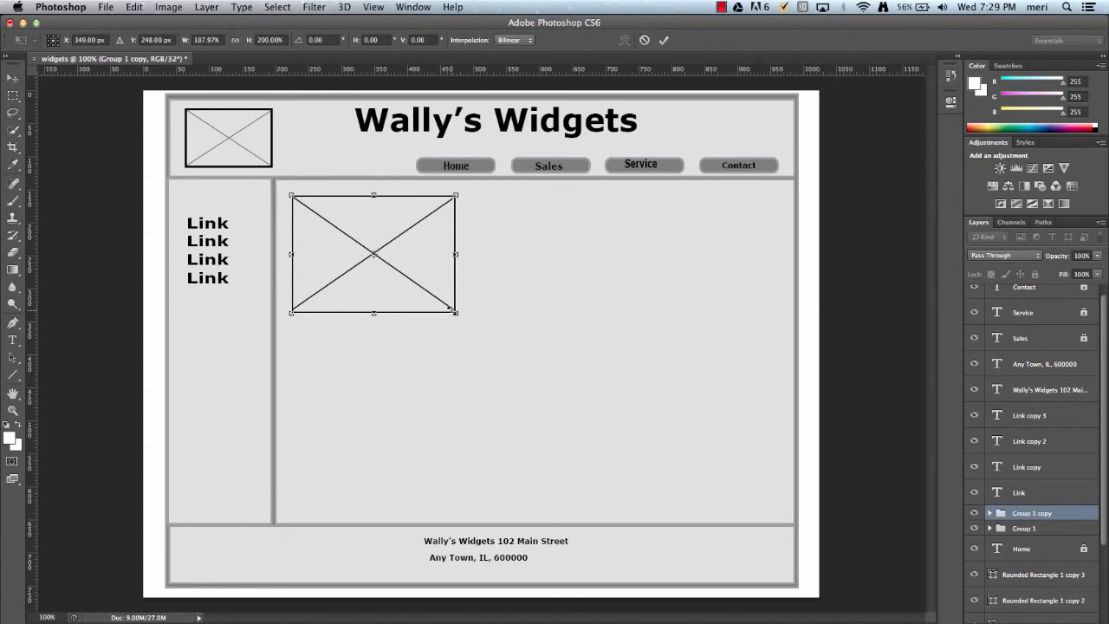
key(Up)
key(Up)
key(Up)
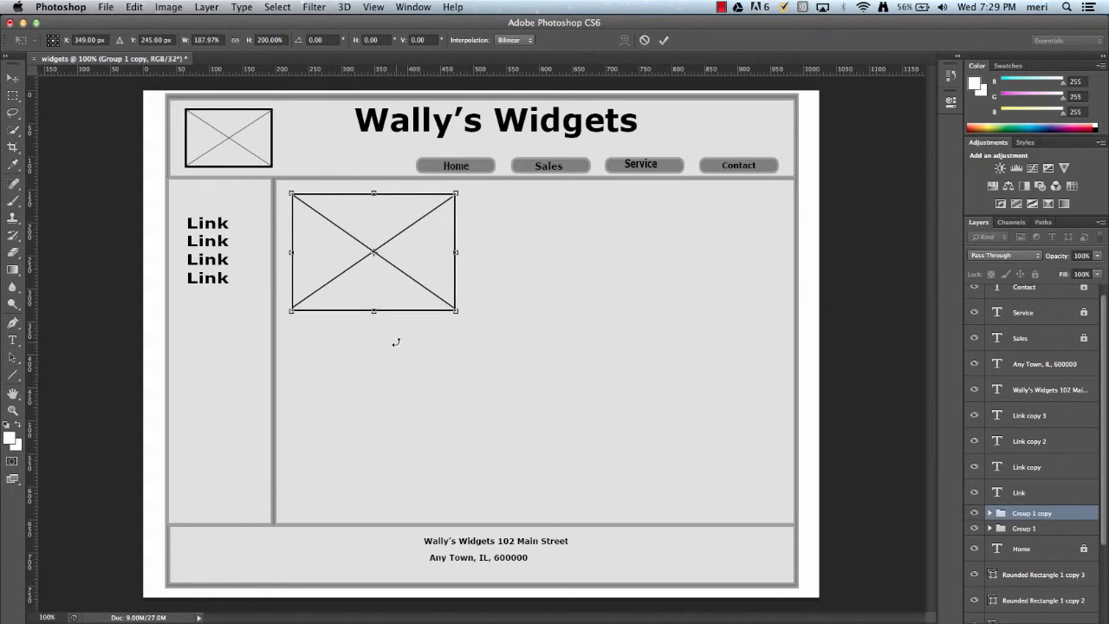
click(13, 77)
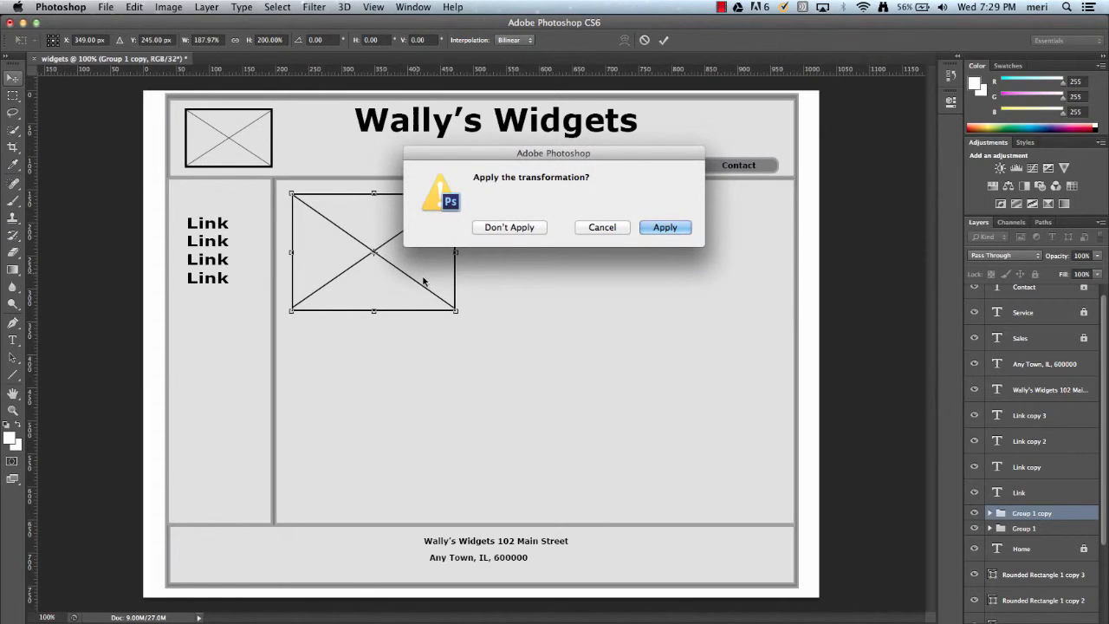
click(663, 227)
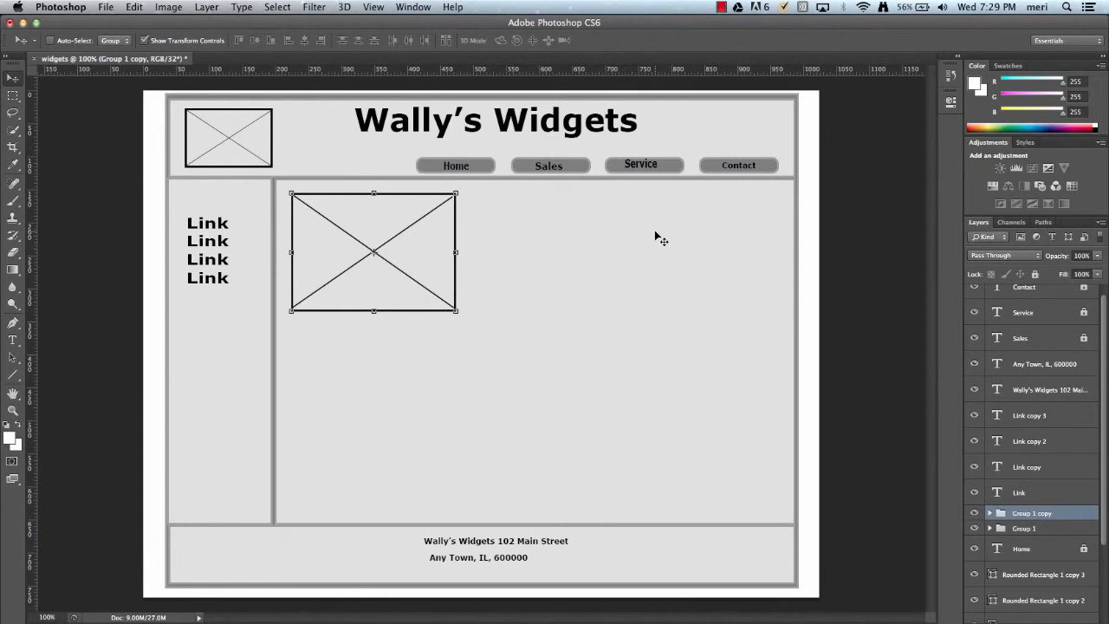
Duplicate the large placeholder and move the copy below the first one in the content area.
key(alt+Down)
key(alt+Down)
key(alt+Down)
key(alt+Down)
key(alt+Down)
key(alt+Down)
key(alt+Down)
key(alt+Down)
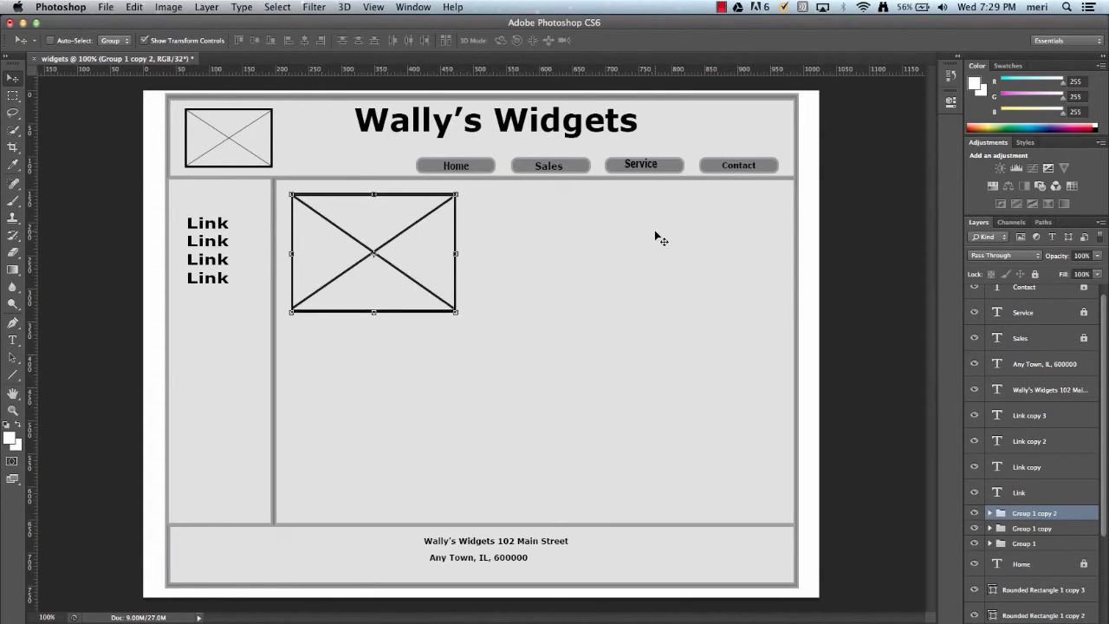
key(Down)
key(Down)
key(Down)
key(Down)
key(Down)
key(Down)
key(Down)
key(Down)
key(Down)
key(Down)
key(Down)
key(Down)
key(Down)
key(Down)
key(Down)
key(Down)
key(Down)
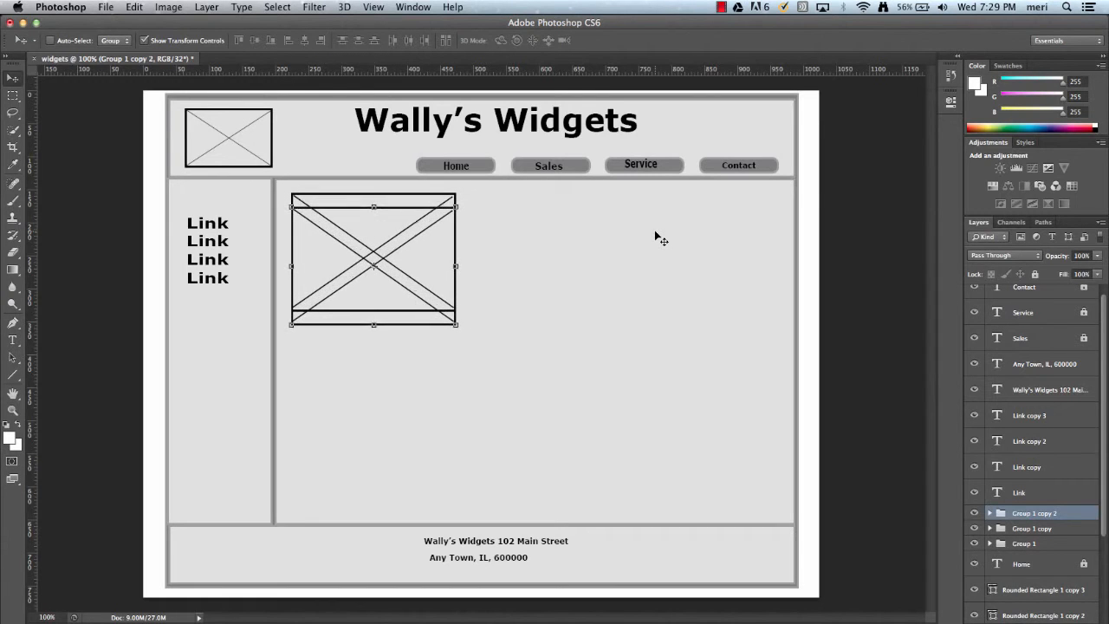
key(Down)
key(Down)
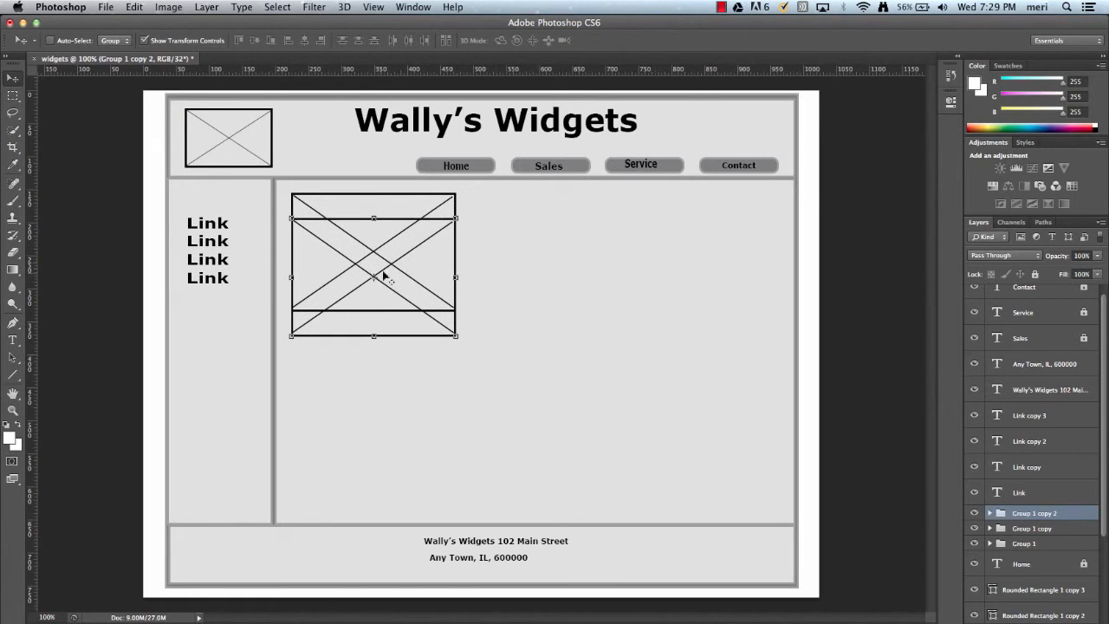
drag(386, 287, 391, 428)
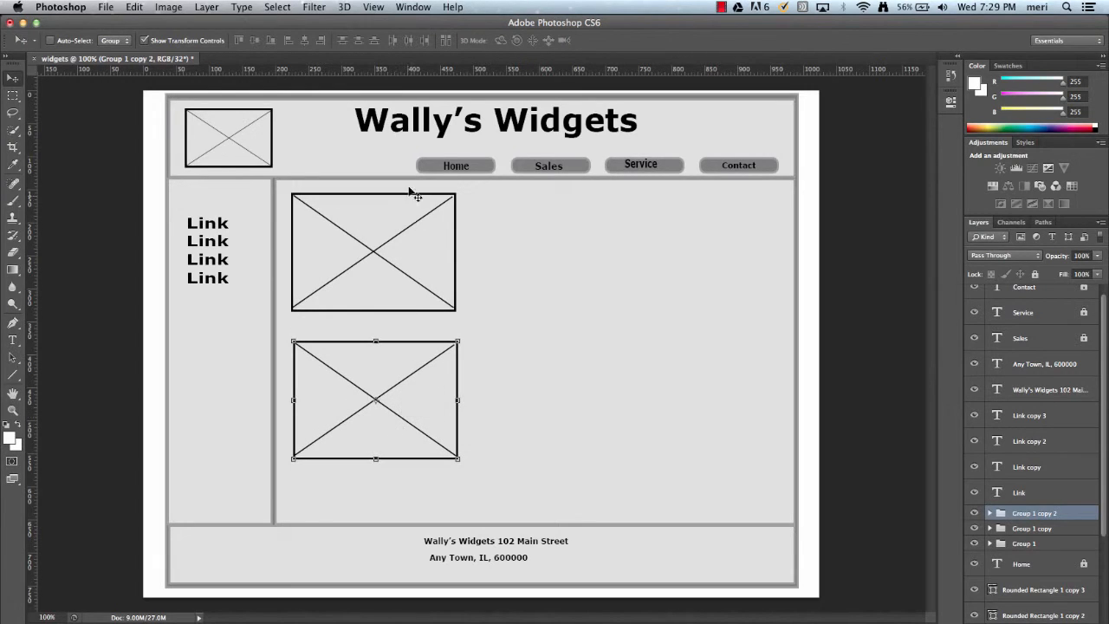
Set the Line tool stroke to 6.08 pt and draw five horizontal text lines beside the upper placeholder.
click(13, 373)
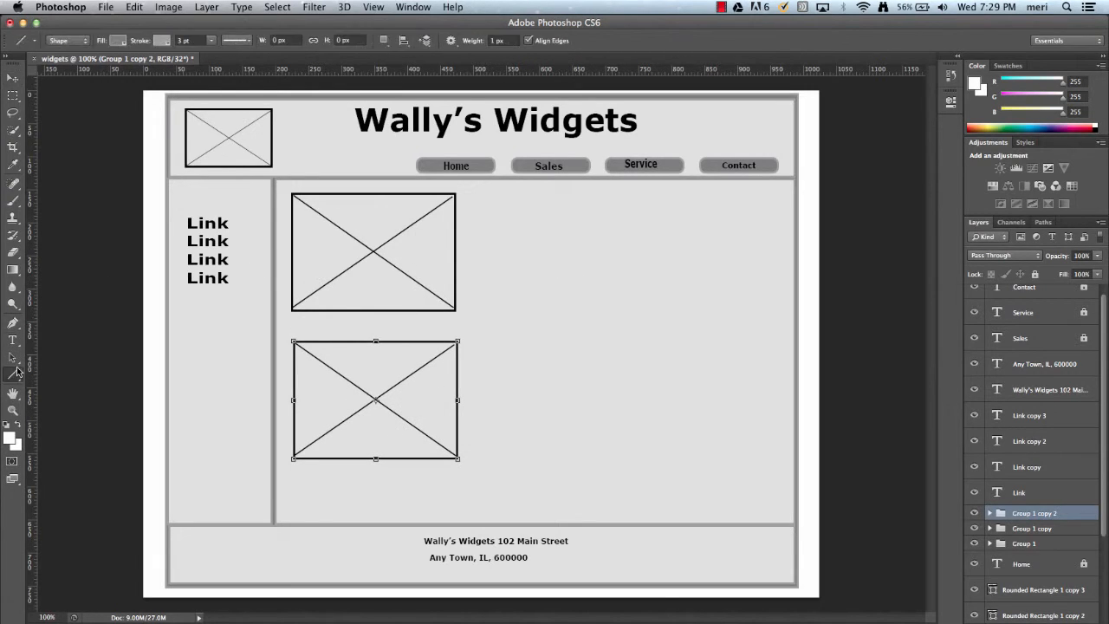
click(212, 42)
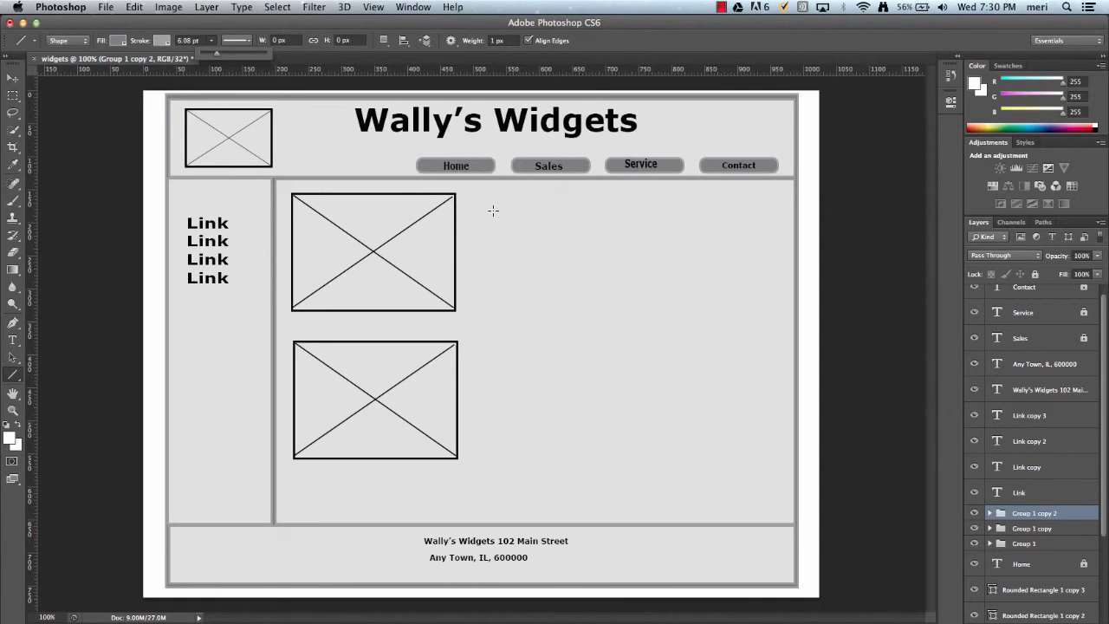
drag(476, 206, 766, 209)
key(ctrl+z)
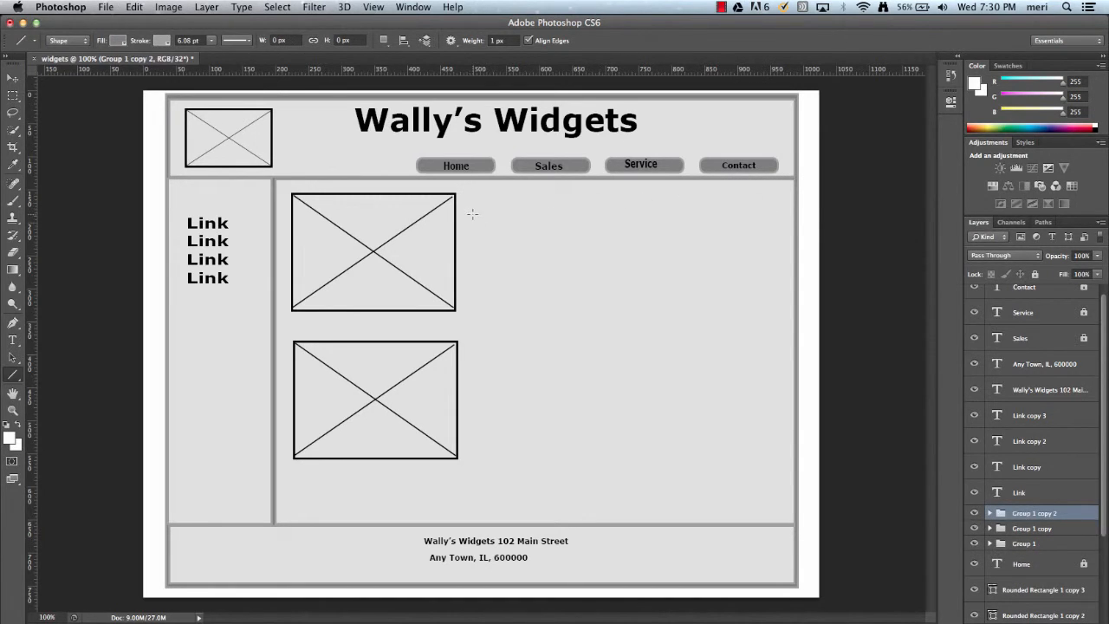
drag(473, 213, 763, 241)
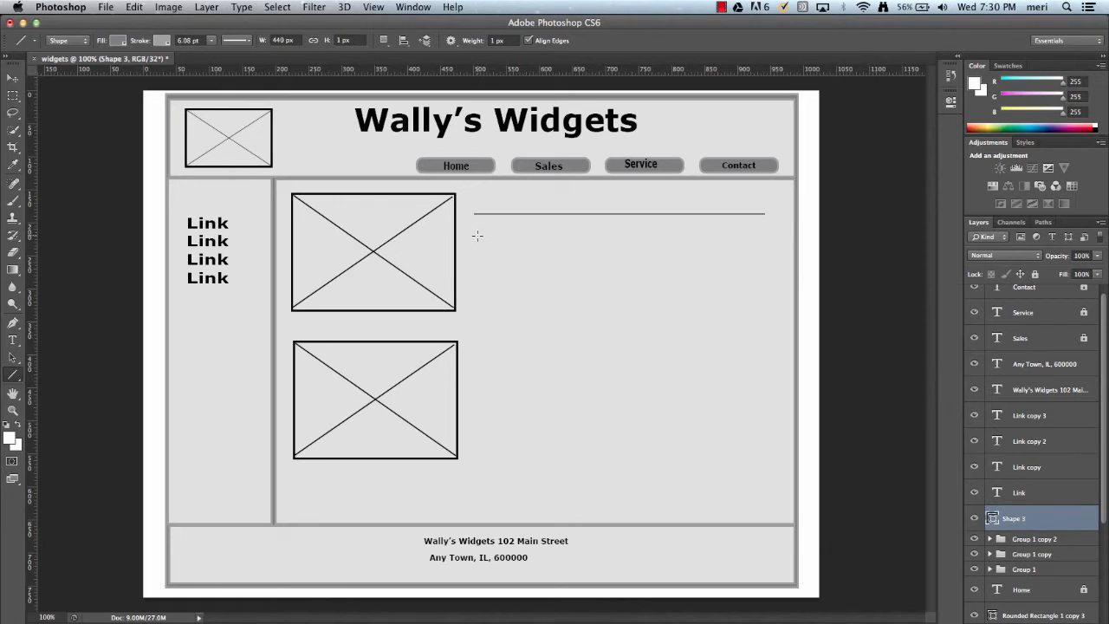
drag(477, 236, 696, 255)
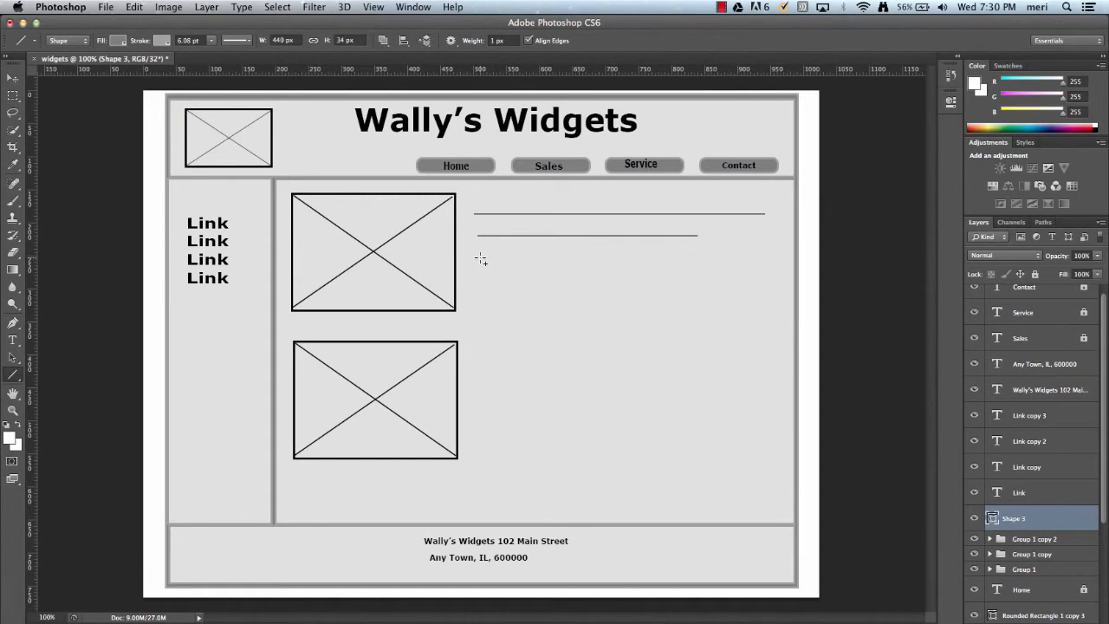
drag(482, 258, 732, 257)
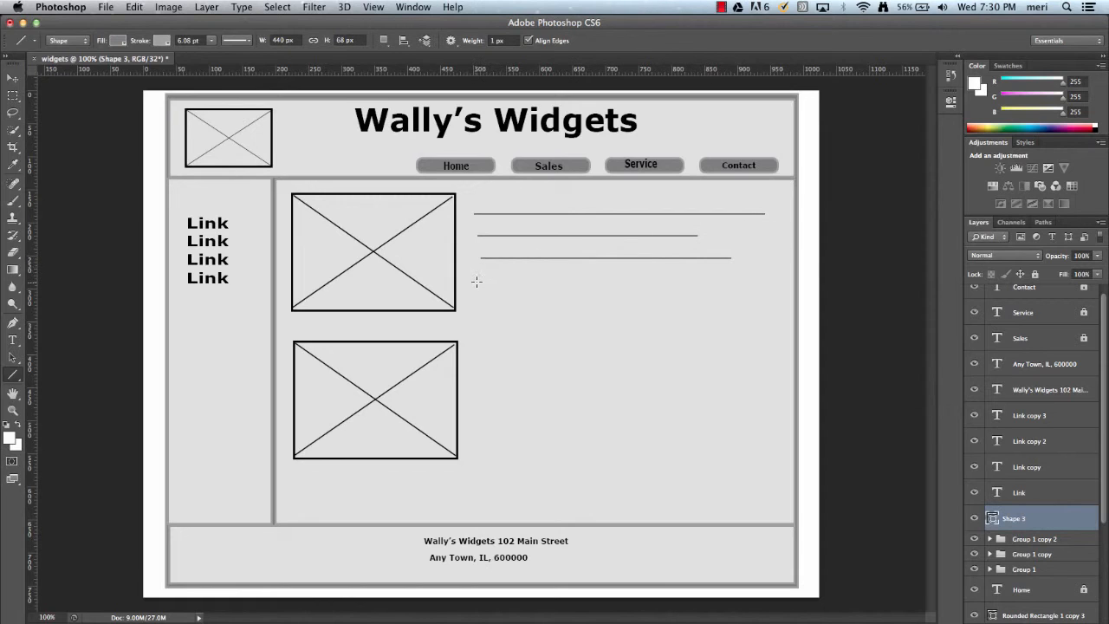
drag(479, 284, 755, 291)
drag(484, 303, 744, 303)
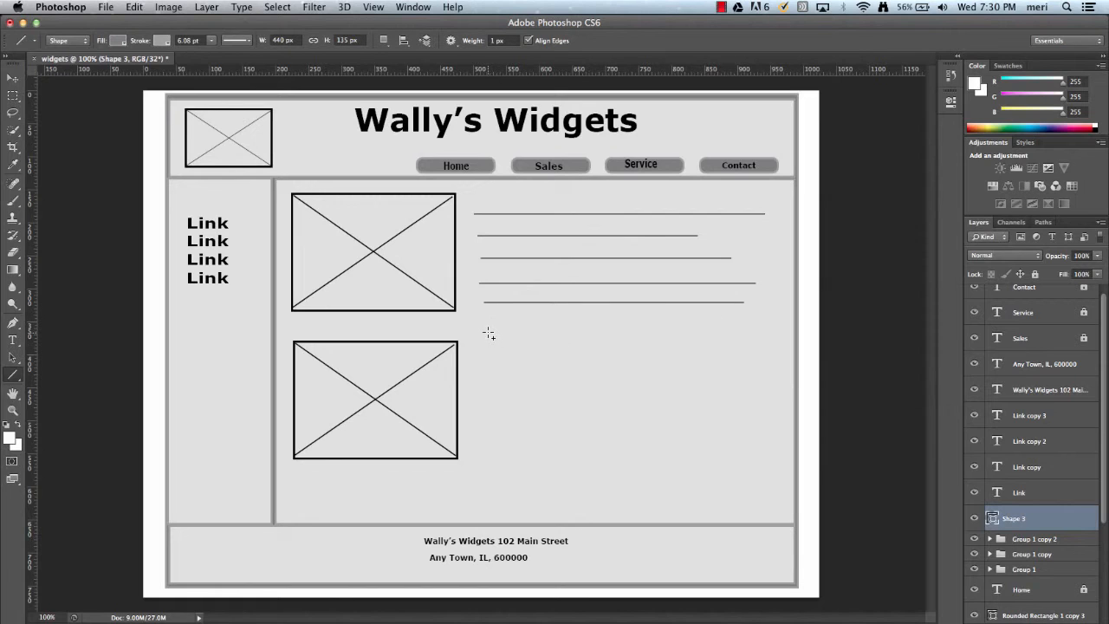
Draw five more horizontal text lines beneath them, beside the lower placeholder.
drag(490, 332, 750, 341)
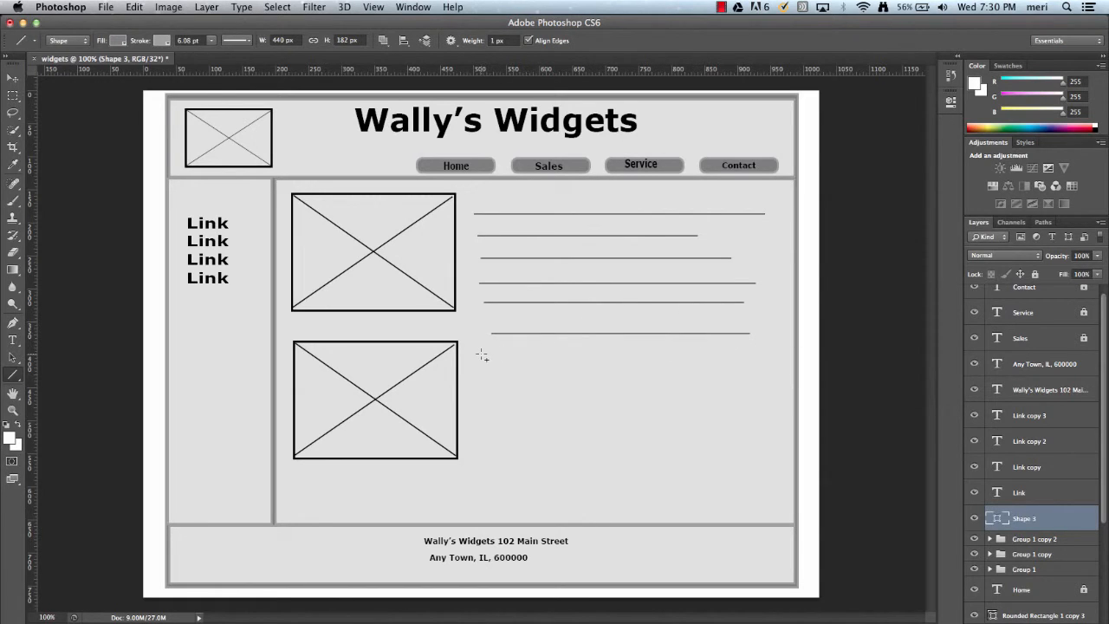
drag(482, 356, 747, 365)
drag(488, 380, 717, 379)
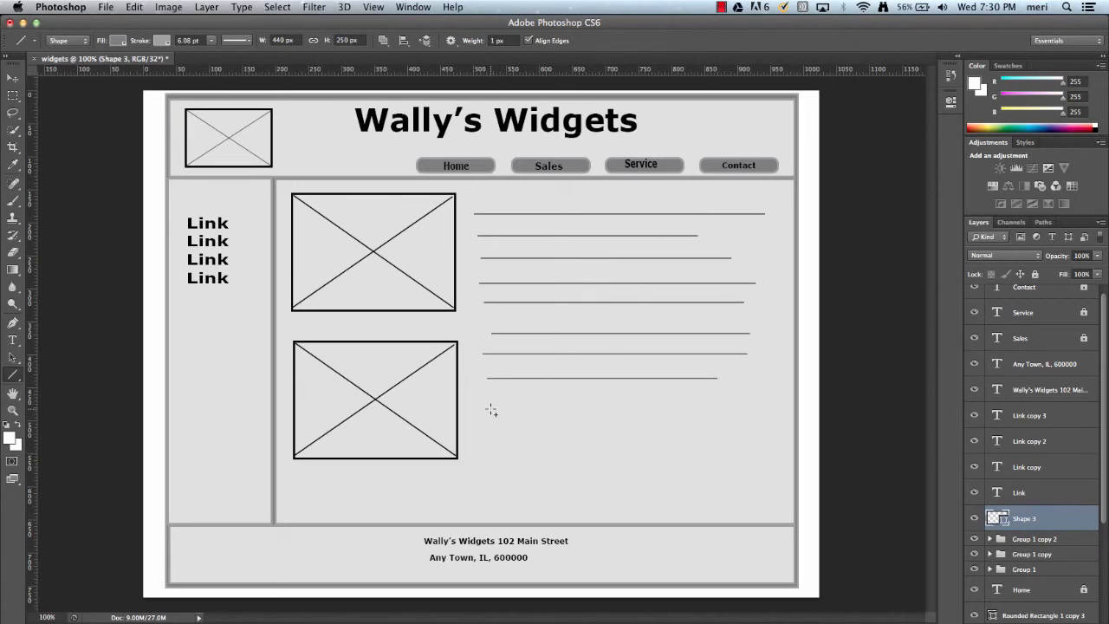
drag(491, 408, 701, 407)
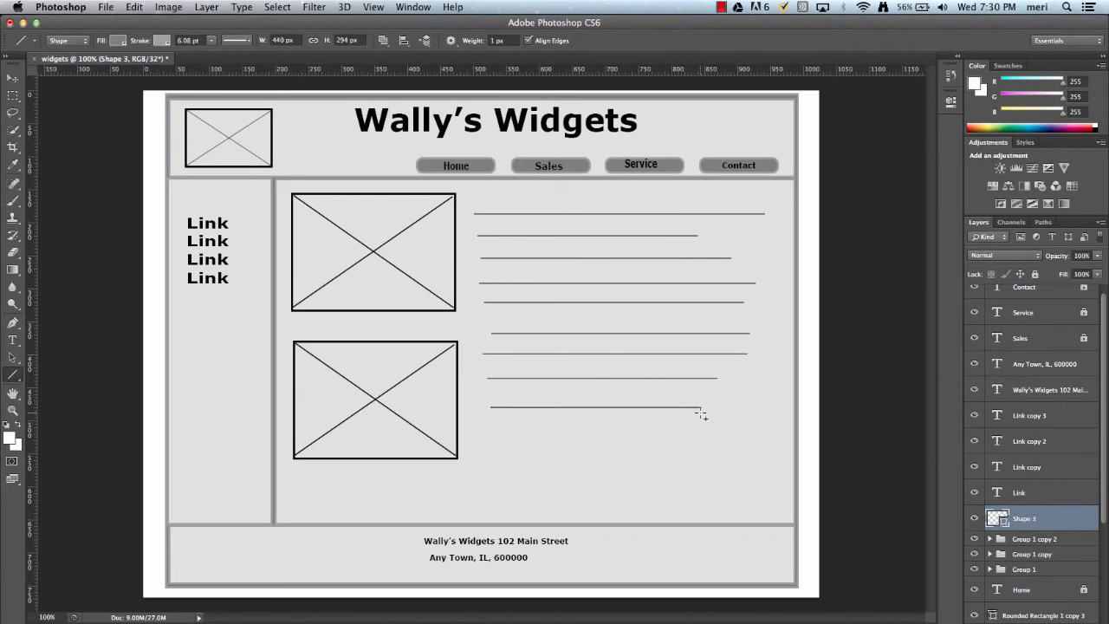
drag(492, 431, 705, 447)
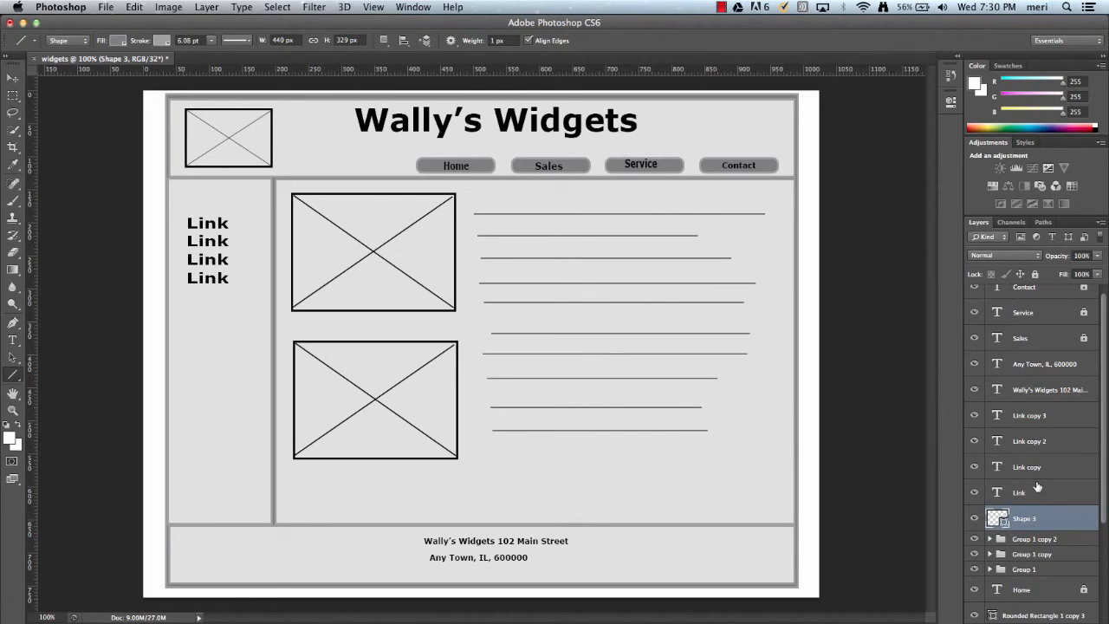
Shift the group of text lines slightly down and right with the Move tool.
scroll(1053, 510, down, 1)
scroll(1052, 510, down, 5)
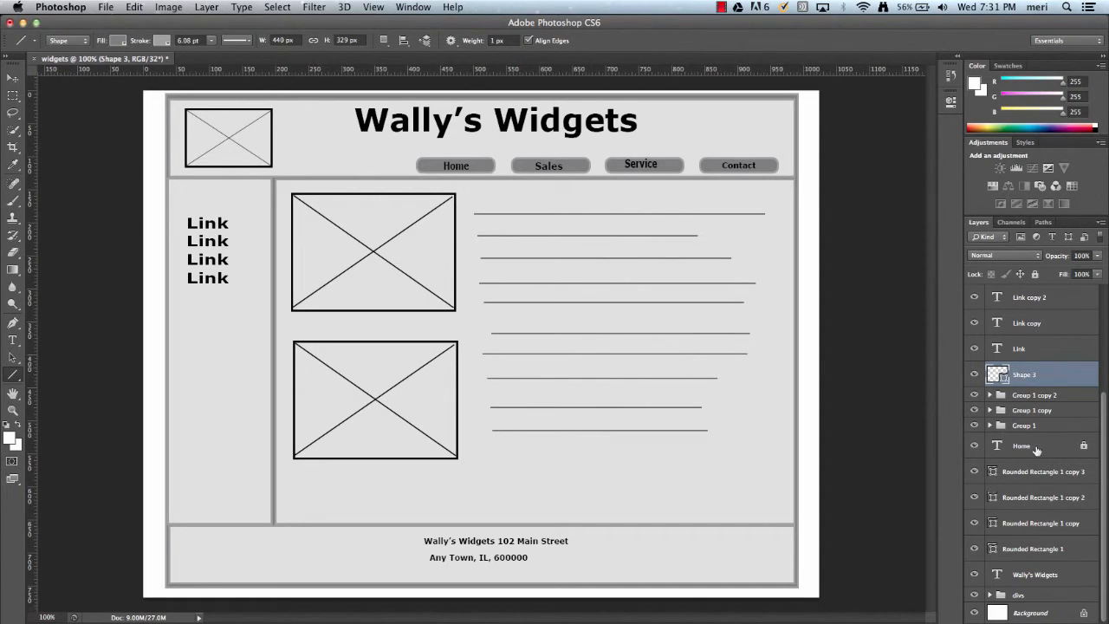
scroll(1043, 491, up, 6)
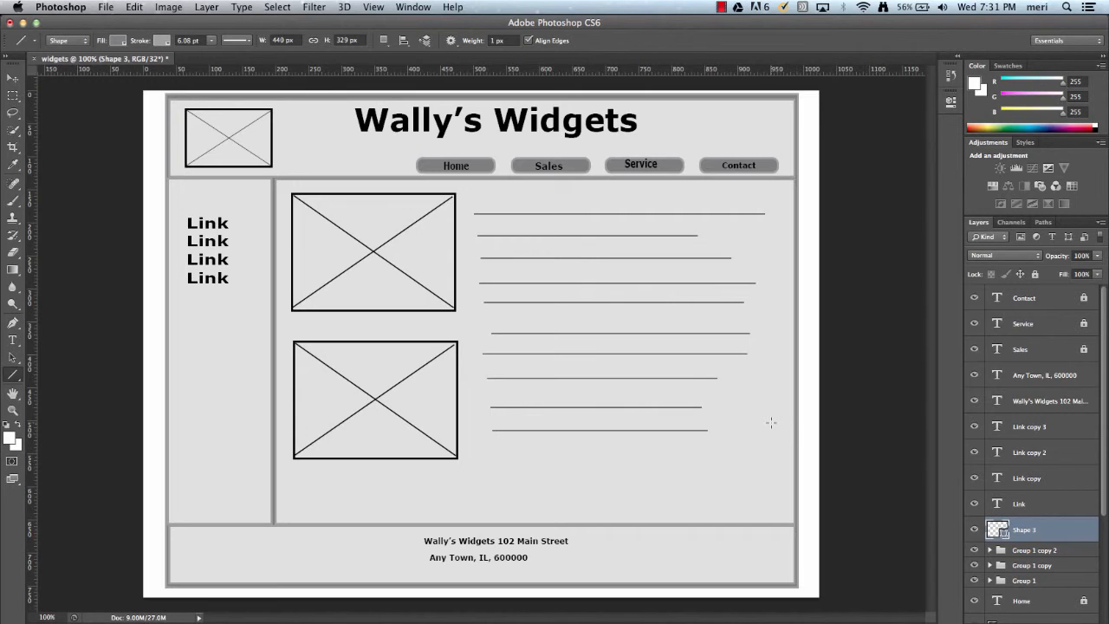
click(13, 78)
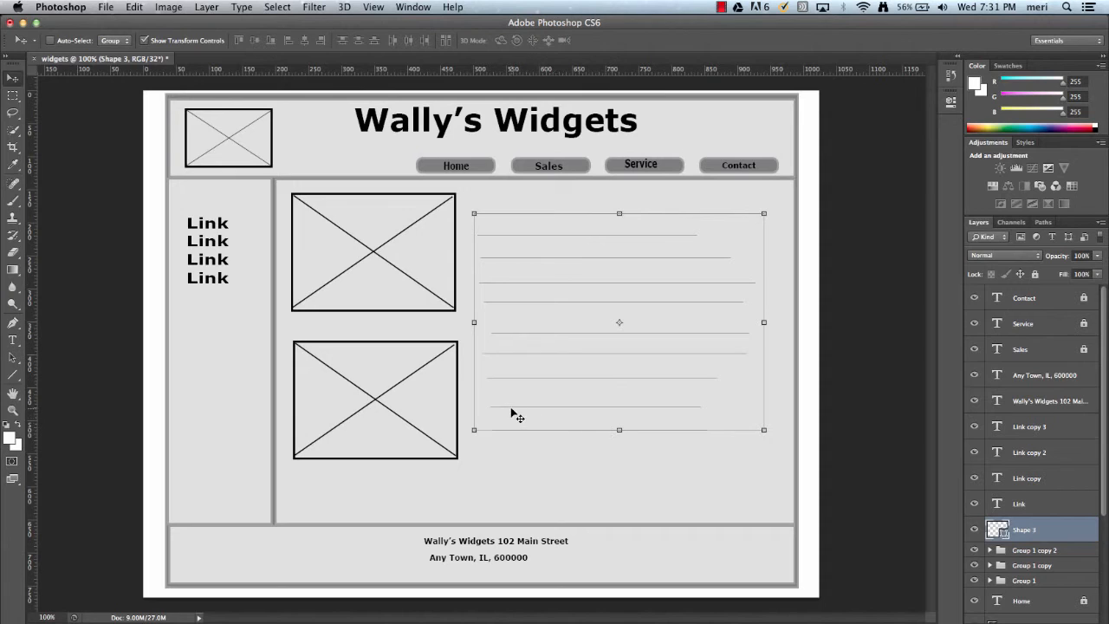
drag(503, 422, 503, 424)
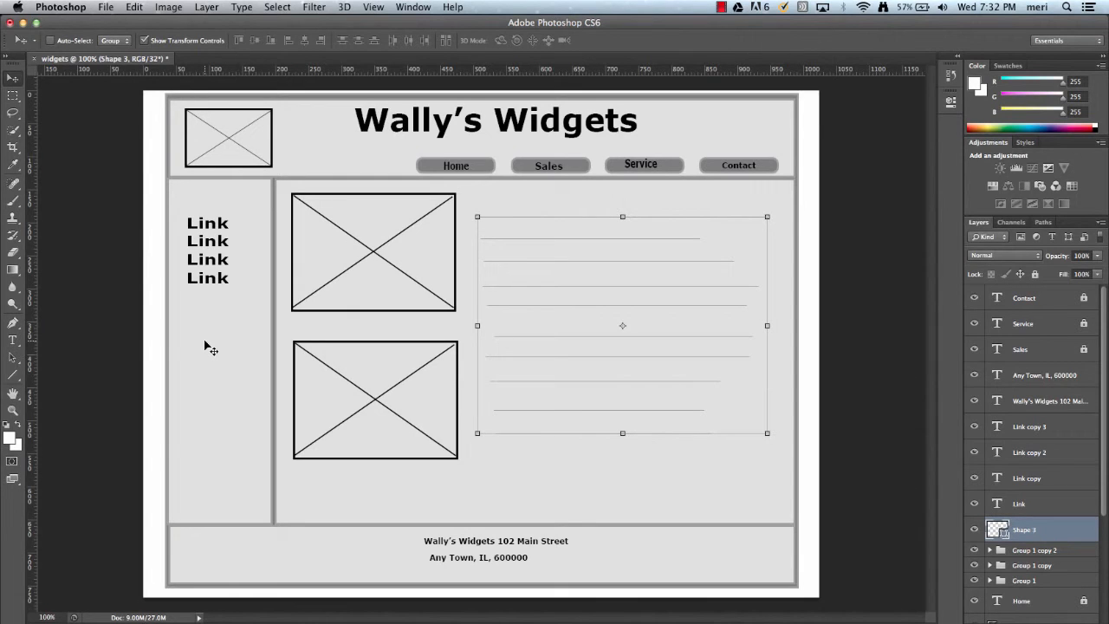
Save the document as widgets.psd in Photoshop format with layers.
click(104, 8)
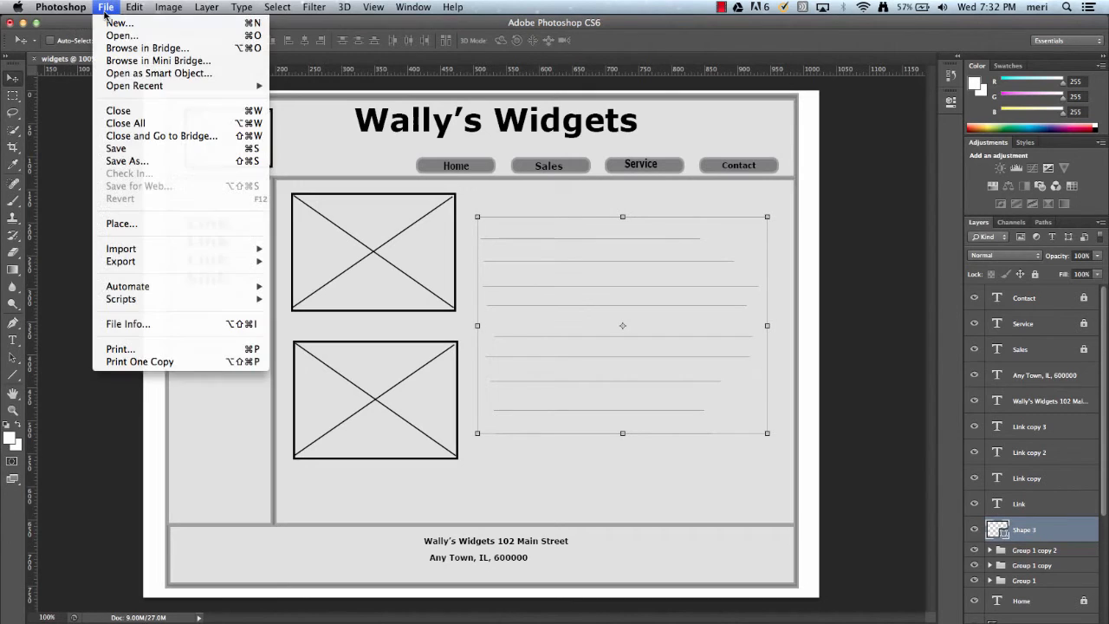
click(133, 149)
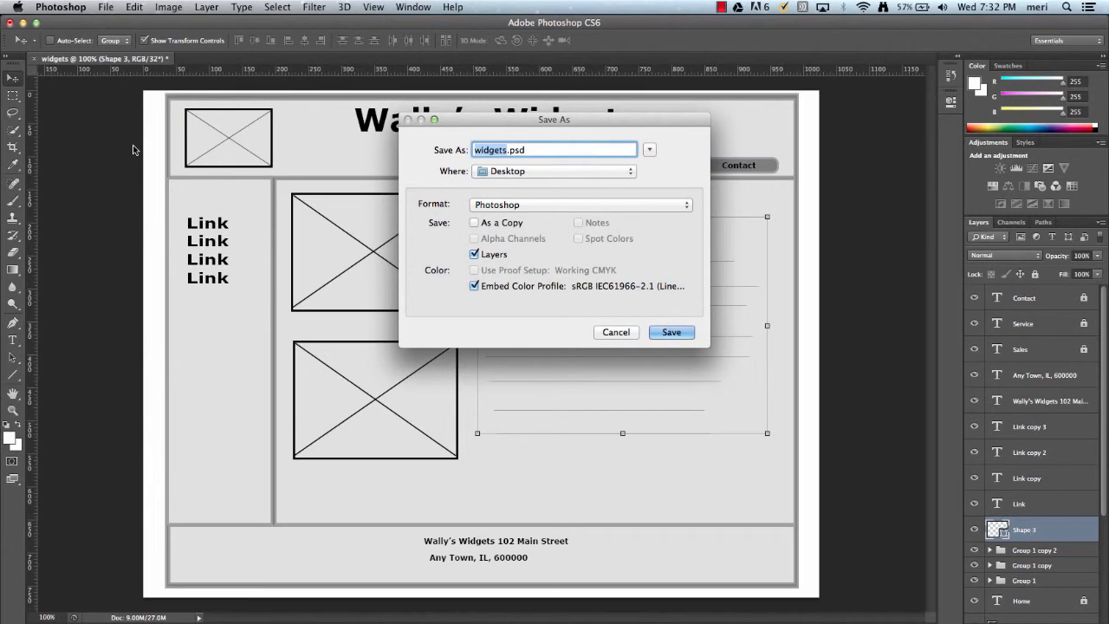
click(691, 334)
click(701, 275)
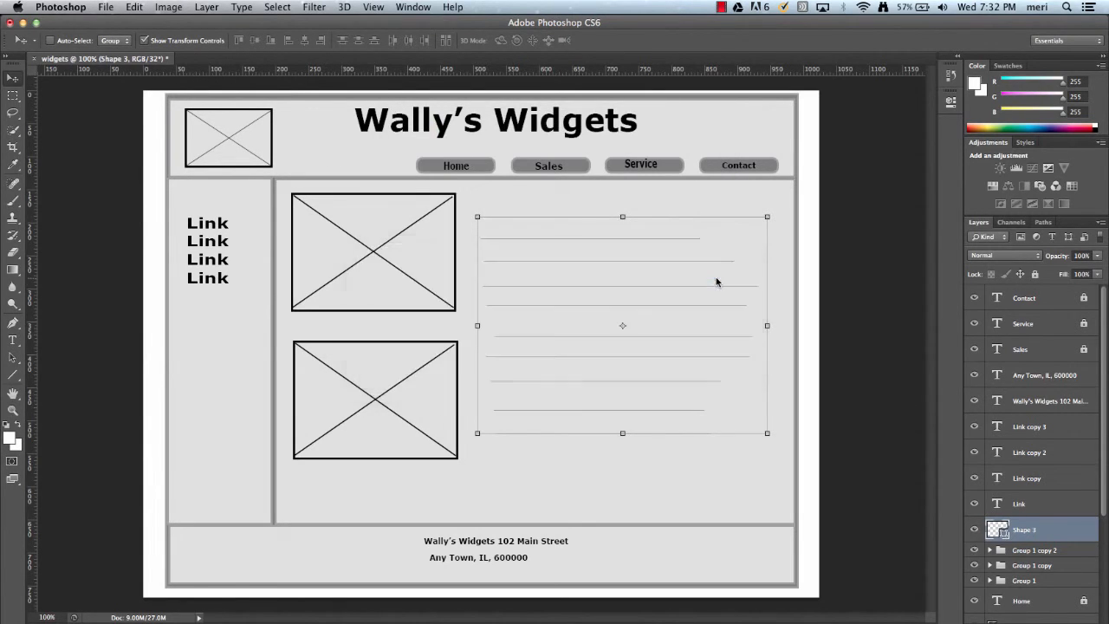